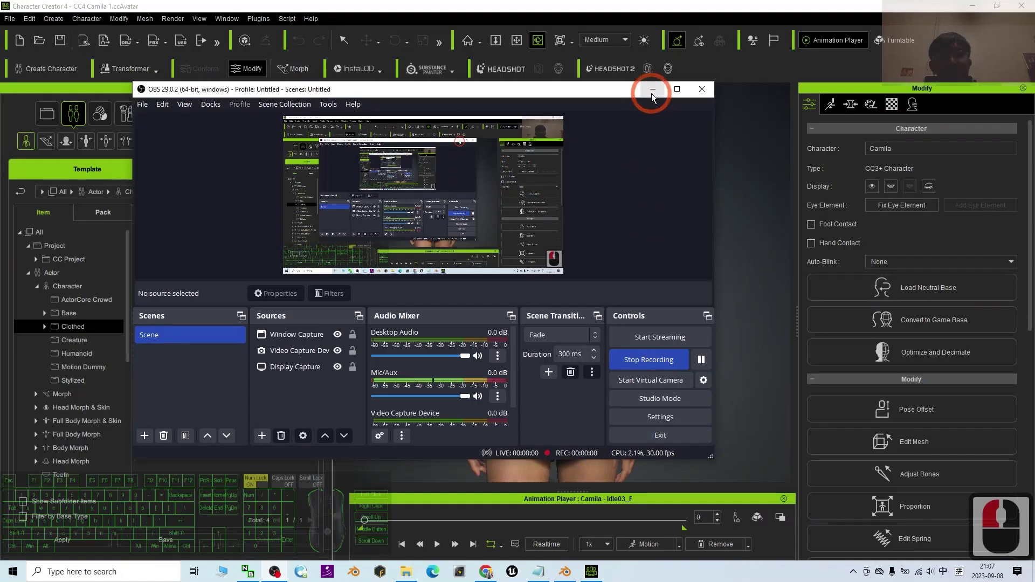
# Examine the clothed Camila character in Character Creator from several angles, looking at her face, hair and pink top
pyautogui.click(746, 250)
pyautogui.click(710, 273)
pyautogui.scroll(10, 623, 265)
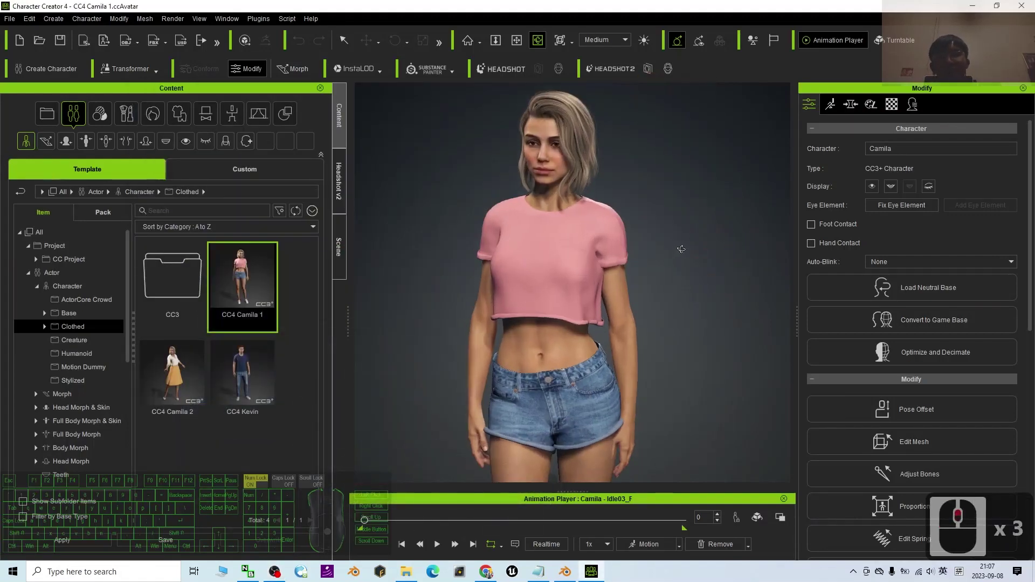
pyautogui.scroll(-3, 717, 316)
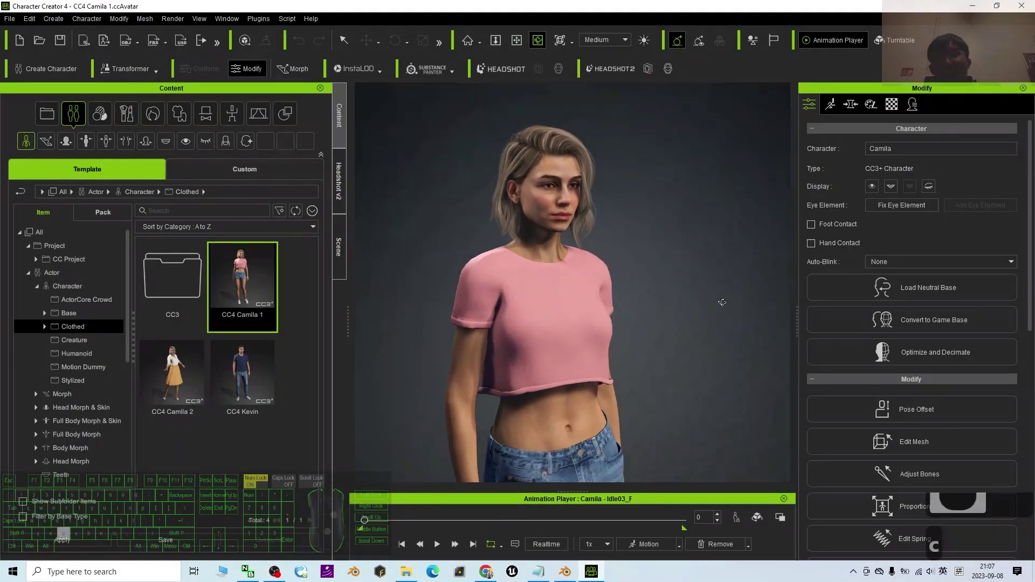
pyautogui.moveTo(721, 302); pyautogui.dragTo(469, 313)
pyautogui.scroll(2, 577, 292)
pyautogui.moveTo(532, 258); pyautogui.dragTo(592, 266, button='middle')
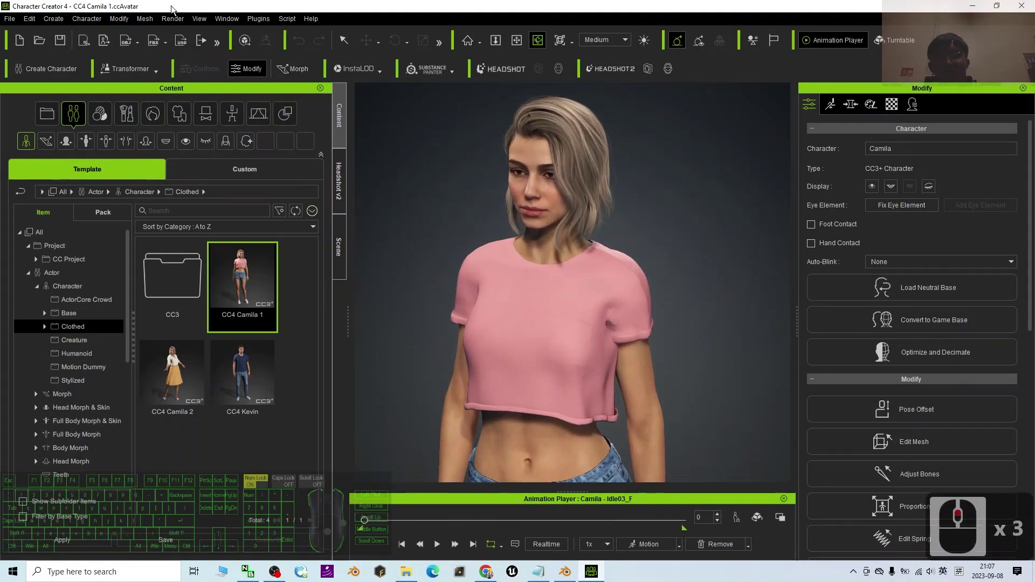
pyautogui.press('c')
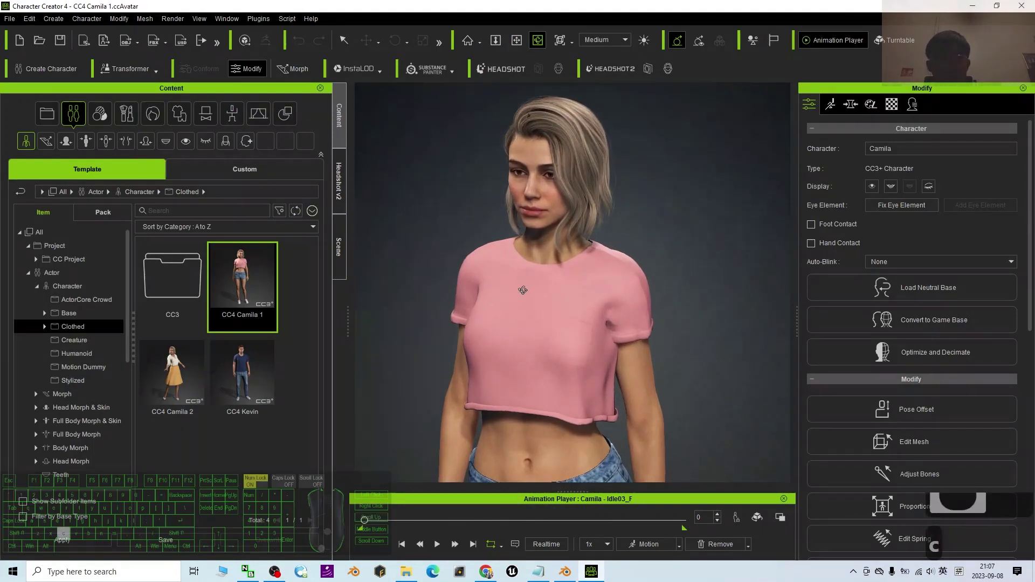
pyautogui.moveTo(523, 292); pyautogui.dragTo(580, 462)
# Switch to Blender, bring up the Notepad note and highlight the cc_blender_tools name in the GitHub address
pyautogui.click(563, 570)
pyautogui.click(577, 186)
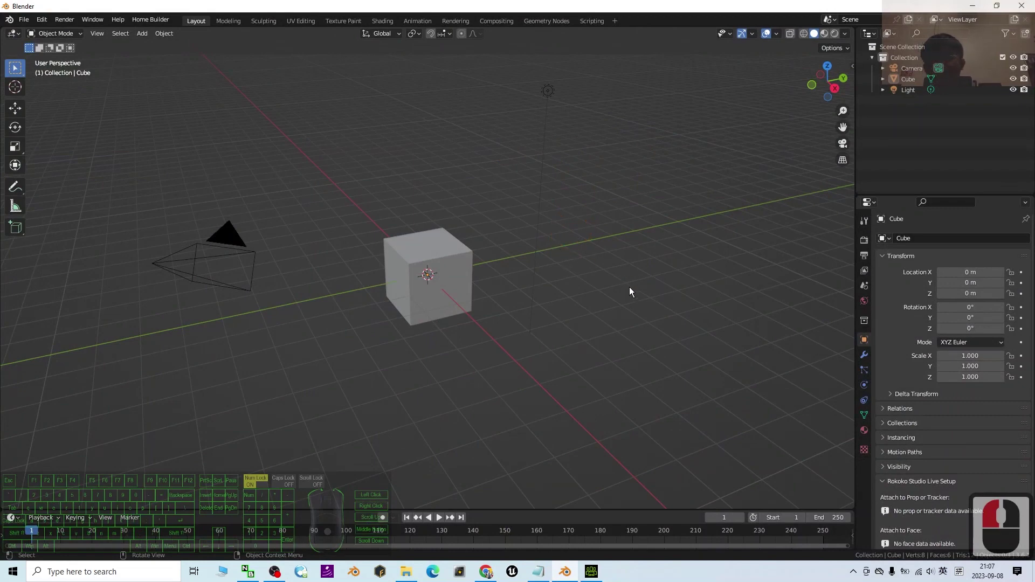
pyautogui.click(538, 571)
pyautogui.click(410, 239)
pyautogui.click(689, 116)
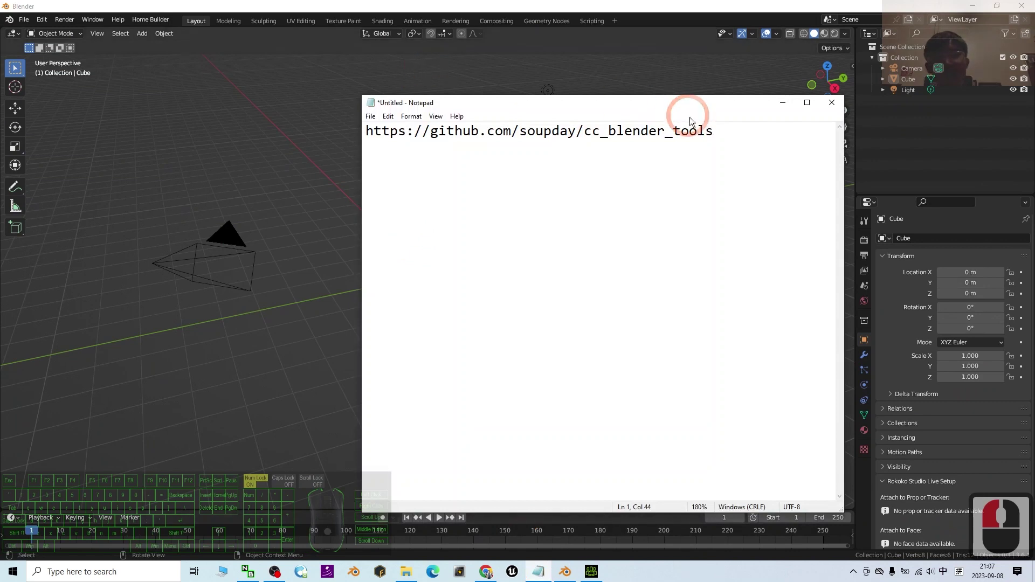
pyautogui.moveTo(582, 133); pyautogui.dragTo(743, 141)
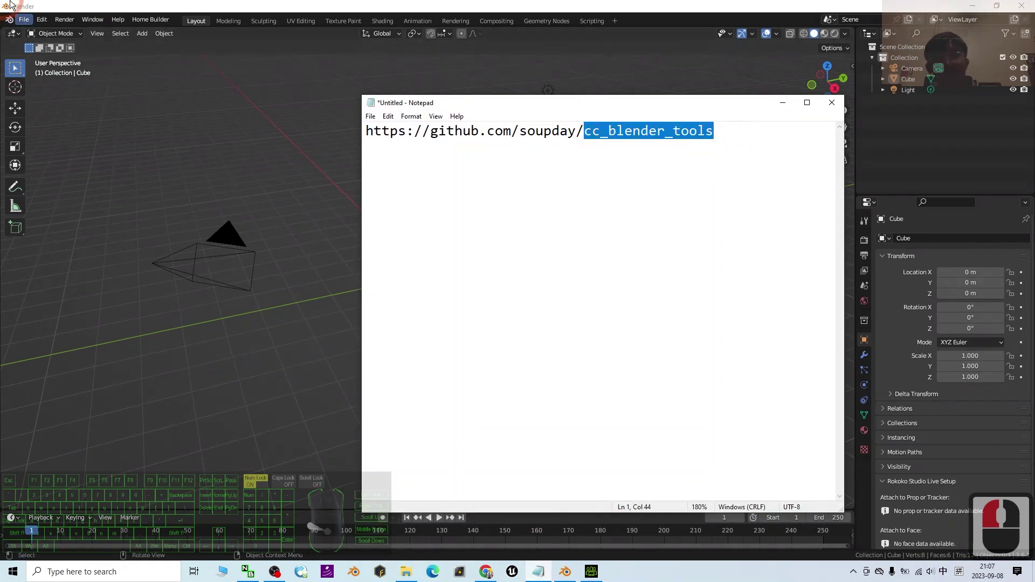
pyautogui.click(650, 256)
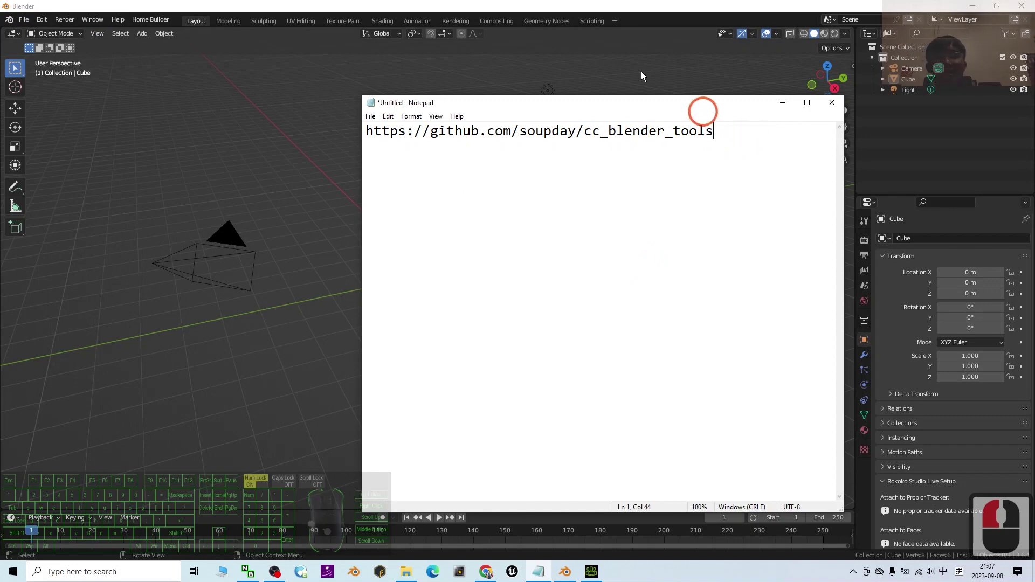
pyautogui.click(563, 8)
pyautogui.click(590, 570)
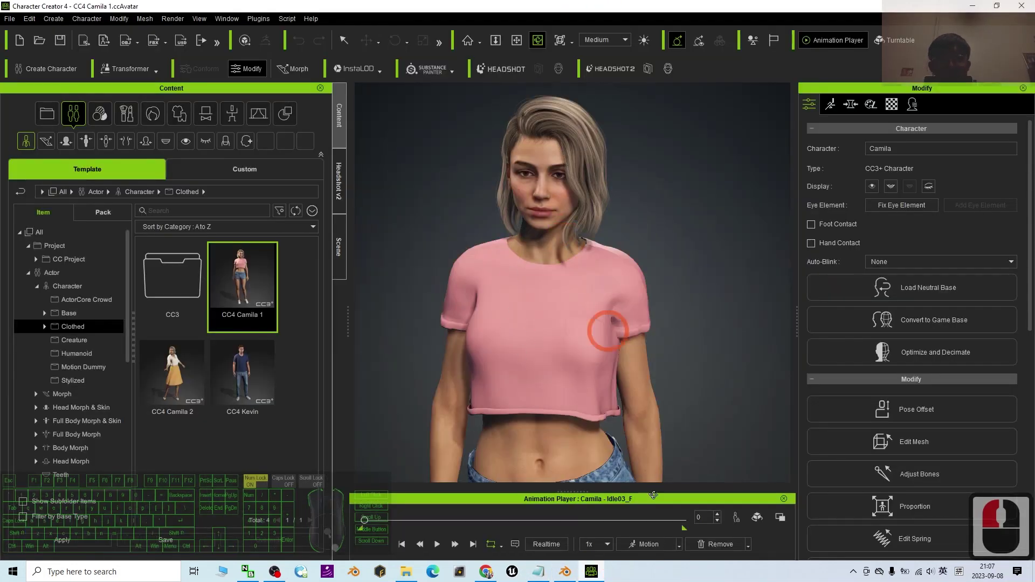
pyautogui.click(564, 571)
pyautogui.click(458, 312)
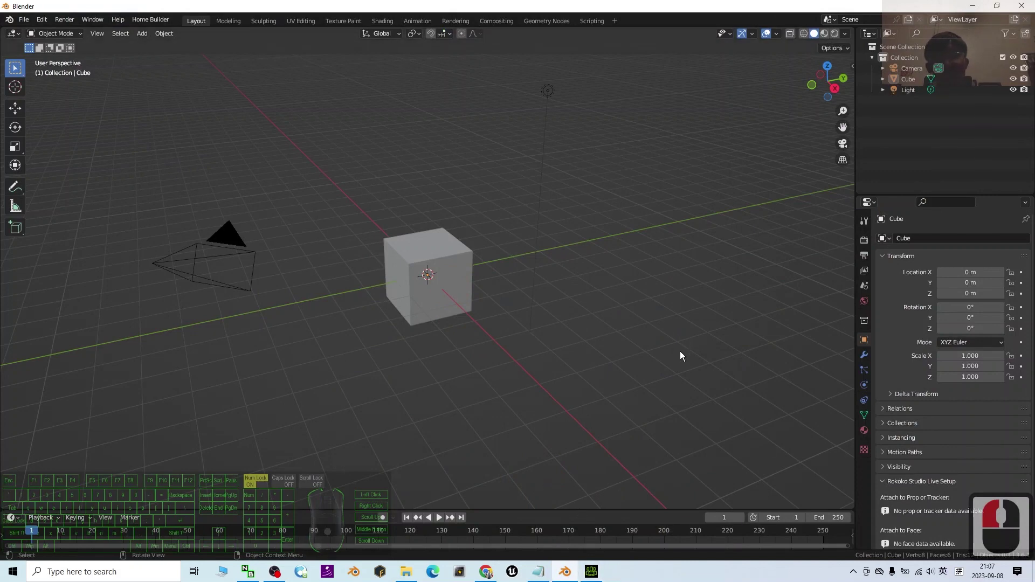
pyautogui.click(638, 387)
pyautogui.click(517, 397)
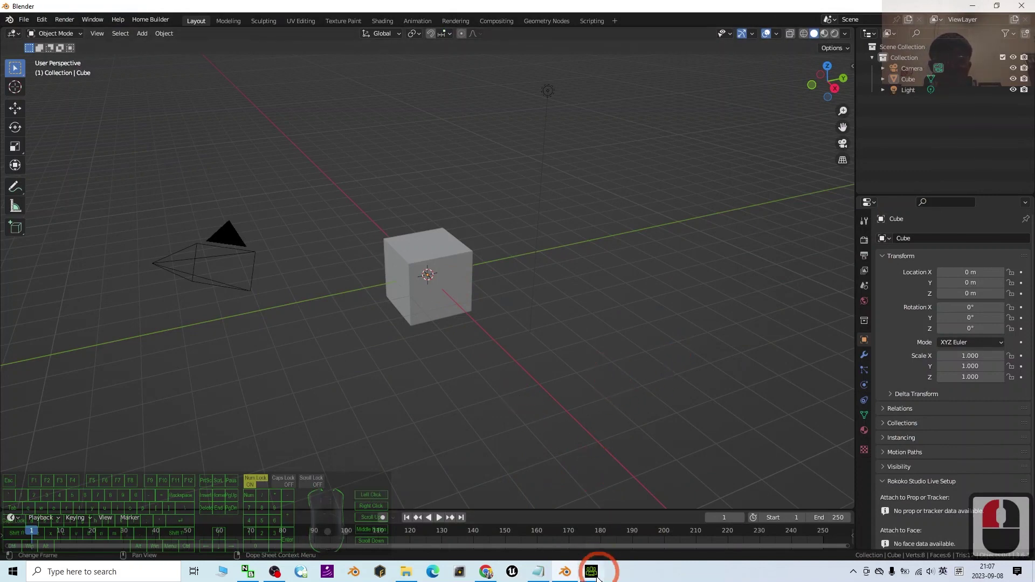
pyautogui.click(583, 488)
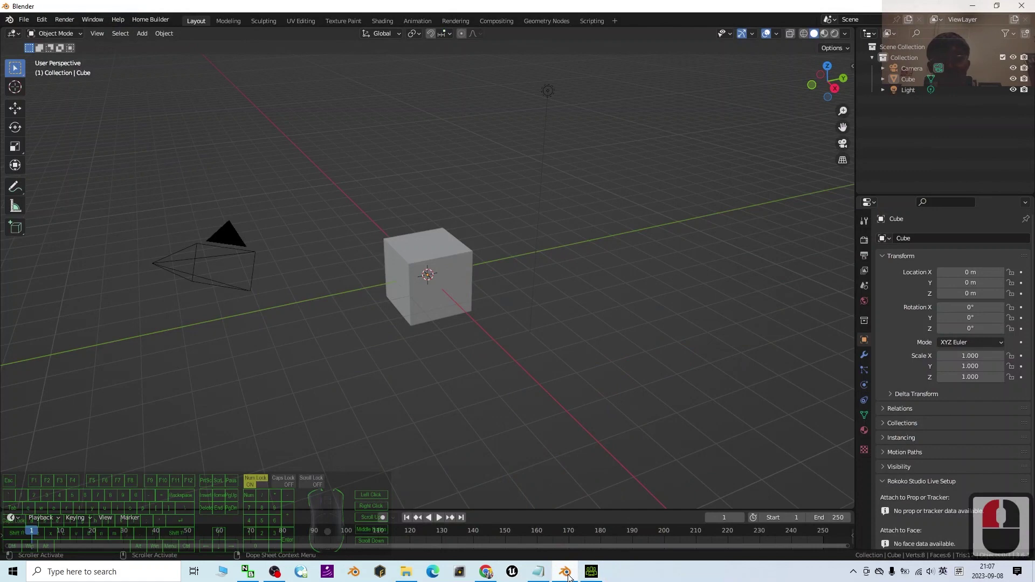
pyautogui.click(538, 572)
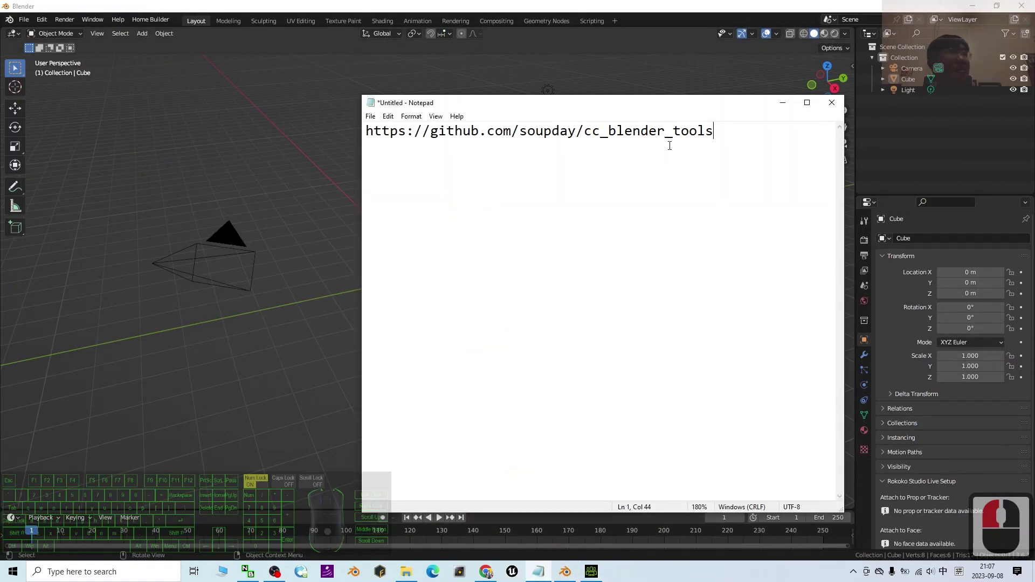
pyautogui.moveTo(363, 134); pyautogui.dragTo(714, 132)
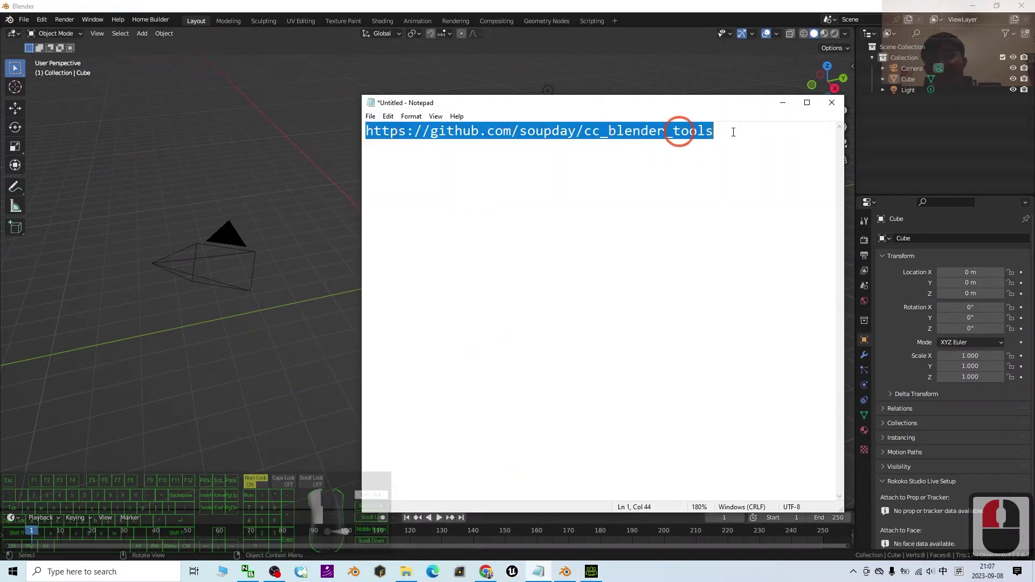
pyautogui.click(478, 152)
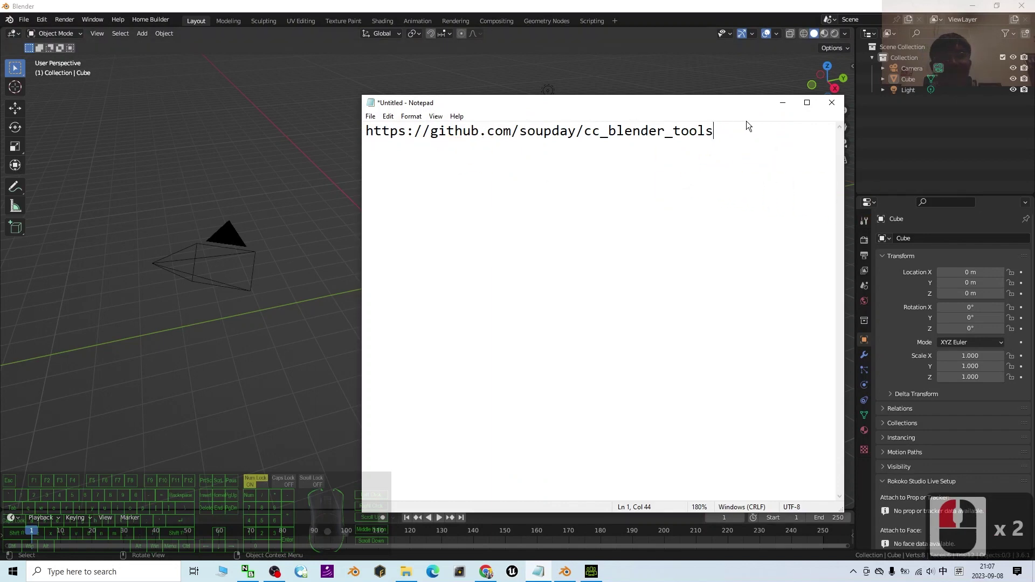
pyautogui.click(767, 143)
pyautogui.hotkey('ctrl', 'a')
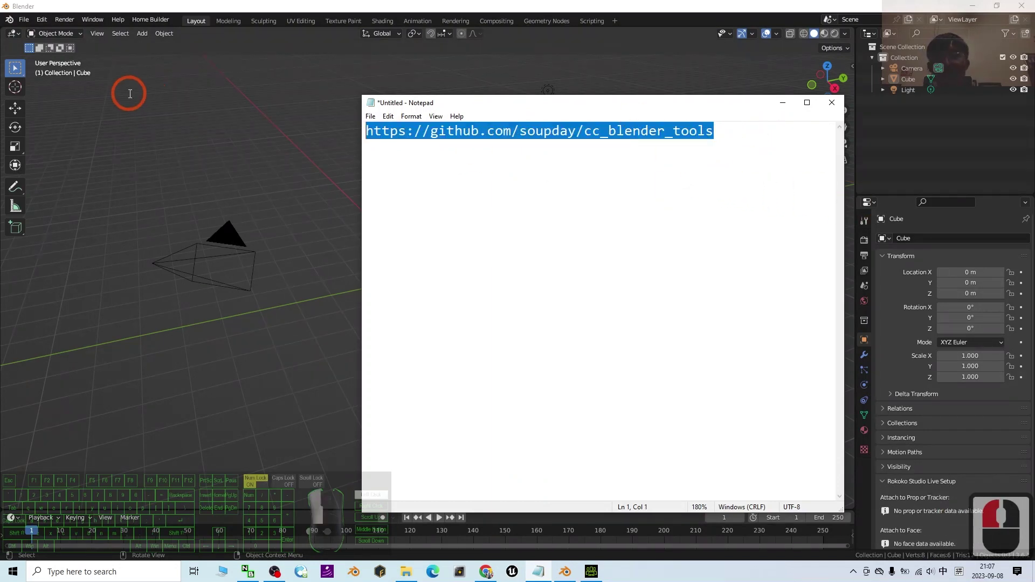
pyautogui.hotkey('ctrl', 'c')
# Switch to Chrome and show the soupday/cc_blender_tools repository page on GitHub
pyautogui.click(600, 148)
pyautogui.click(486, 572)
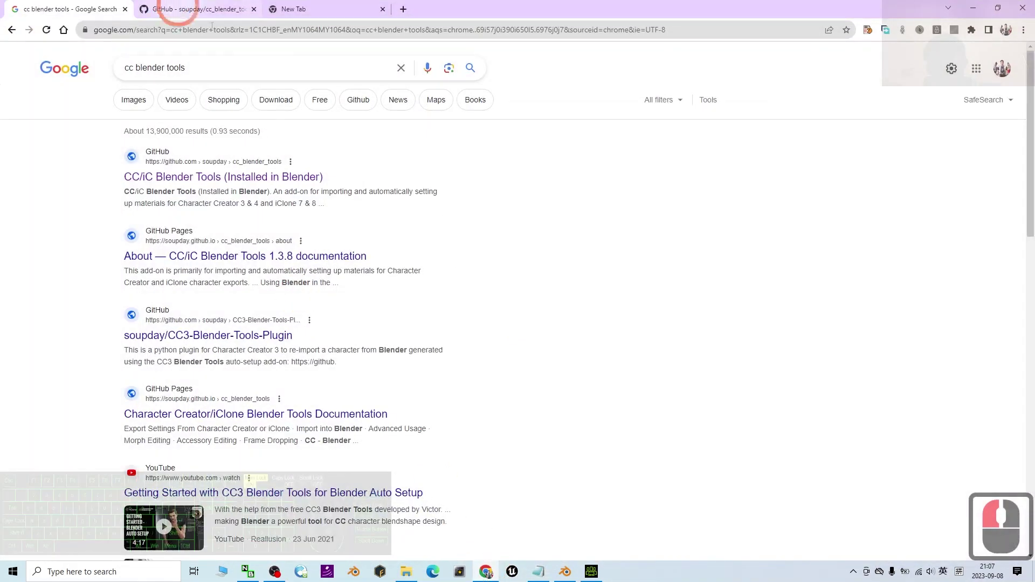
pyautogui.click(178, 9)
pyautogui.click(602, 130)
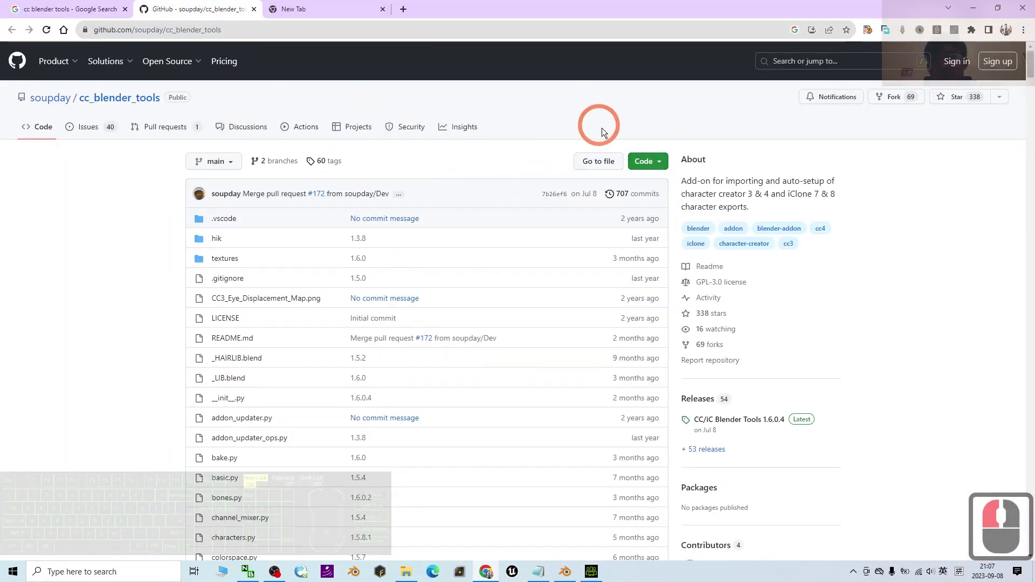
# Download the cc_blender_tools repository from GitHub as a ZIP archive
pyautogui.click(658, 162)
pyautogui.click(502, 345)
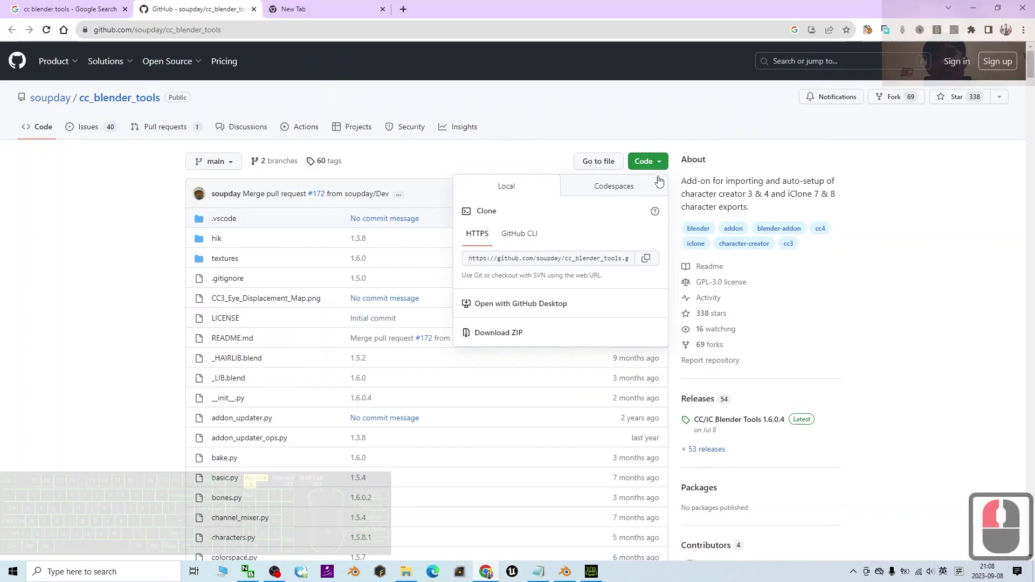
pyautogui.click(658, 162)
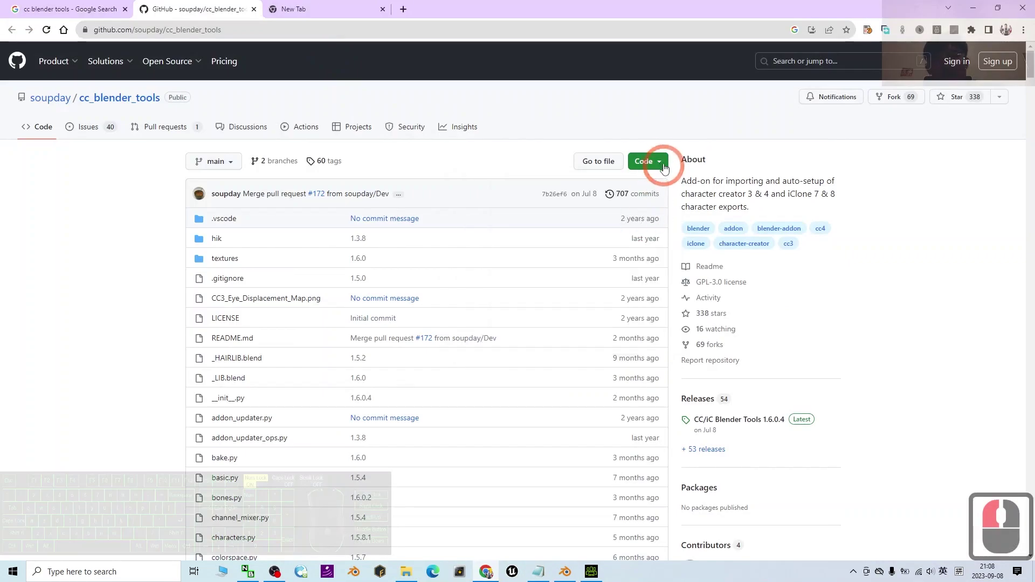
pyautogui.click(660, 162)
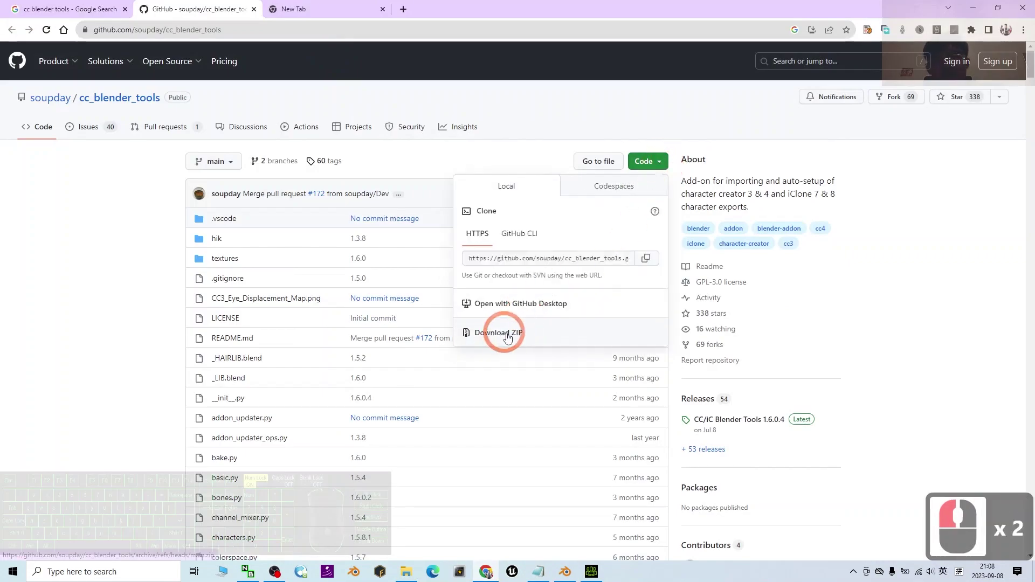
# Minimize the open windows and paste a copy of cc_blender_tools-main.zip onto the desktop
pyautogui.click(973, 7)
pyautogui.click(973, 6)
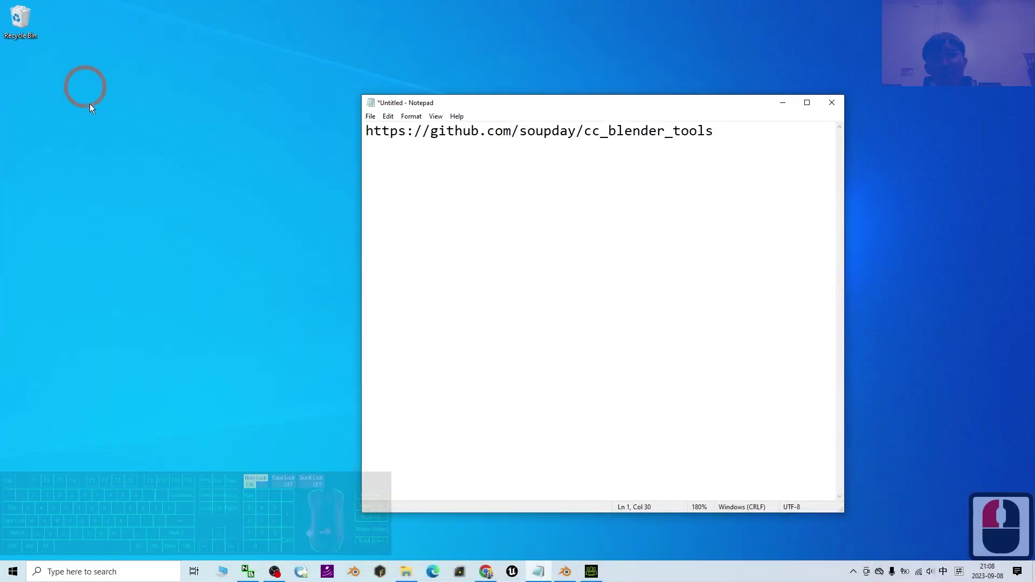
pyautogui.hotkey('ctrl', 'c')
pyautogui.hotkey('ctrl', 'v')
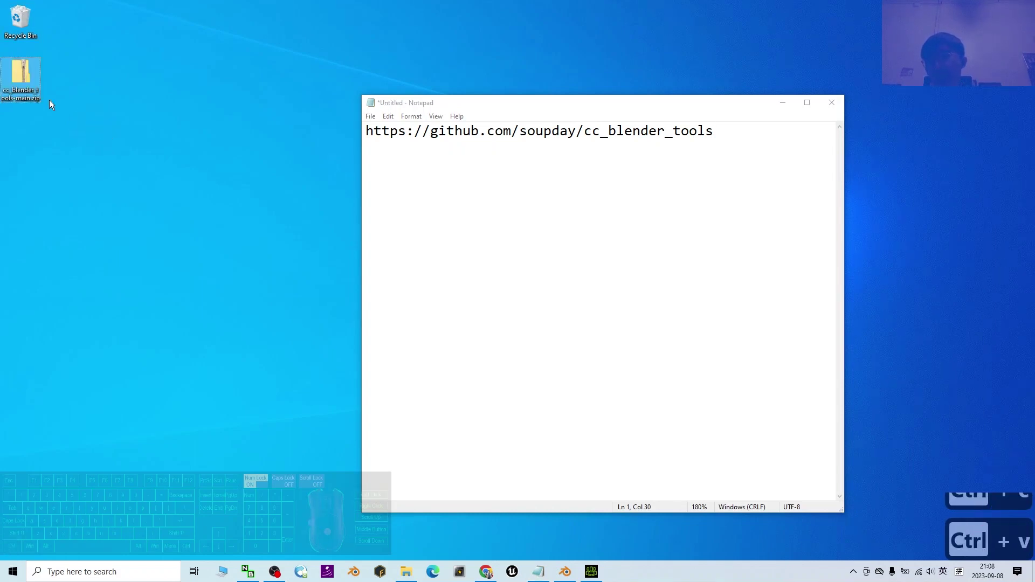
pyautogui.click(32, 99)
pyautogui.click(57, 86)
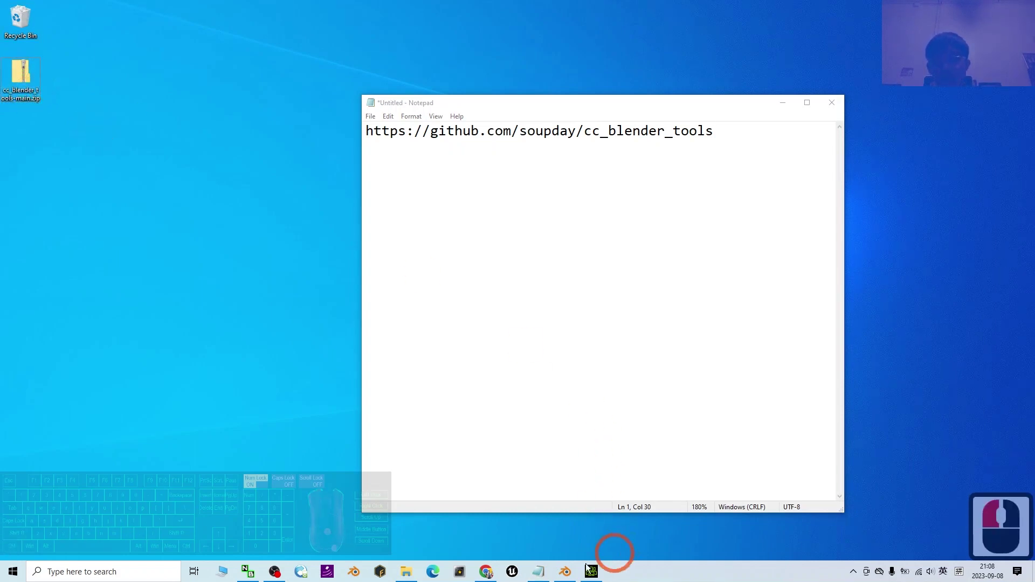
# Switch to Blender and install the add-on from cc_blender_tools-main.zip in the Desktop folder through the add-on preferences
pyautogui.click(566, 528)
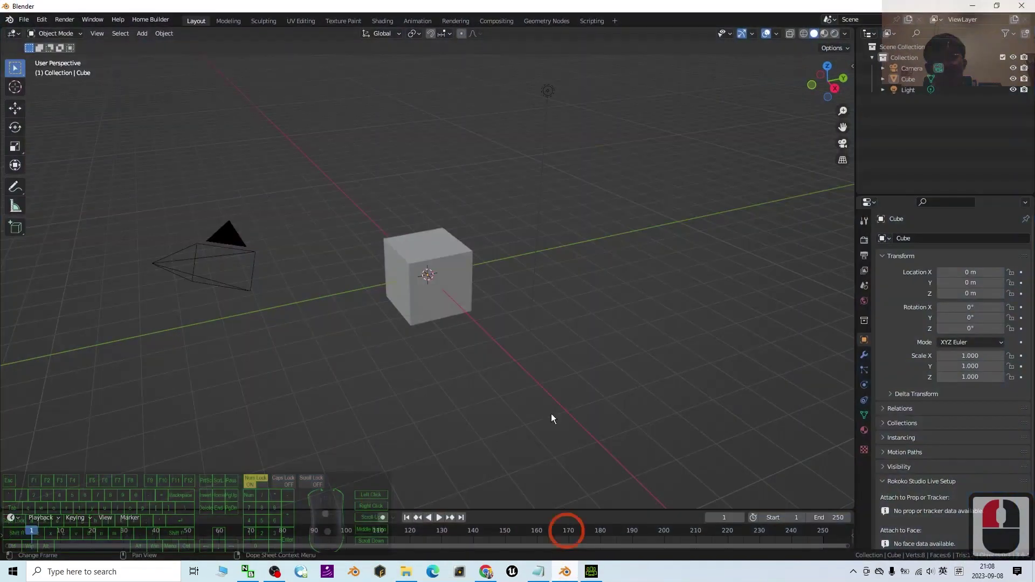
pyautogui.click(41, 20)
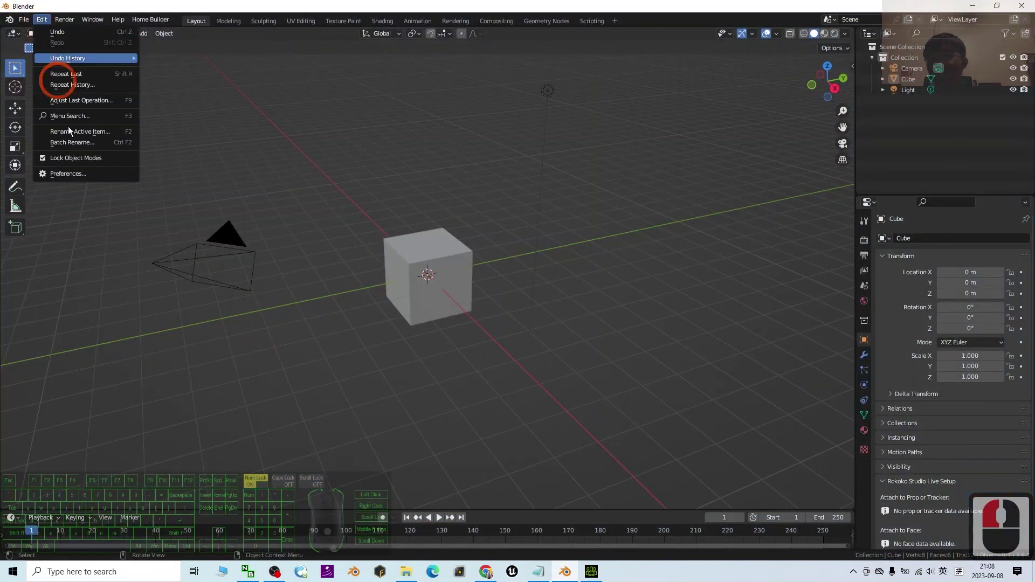
pyautogui.click(73, 174)
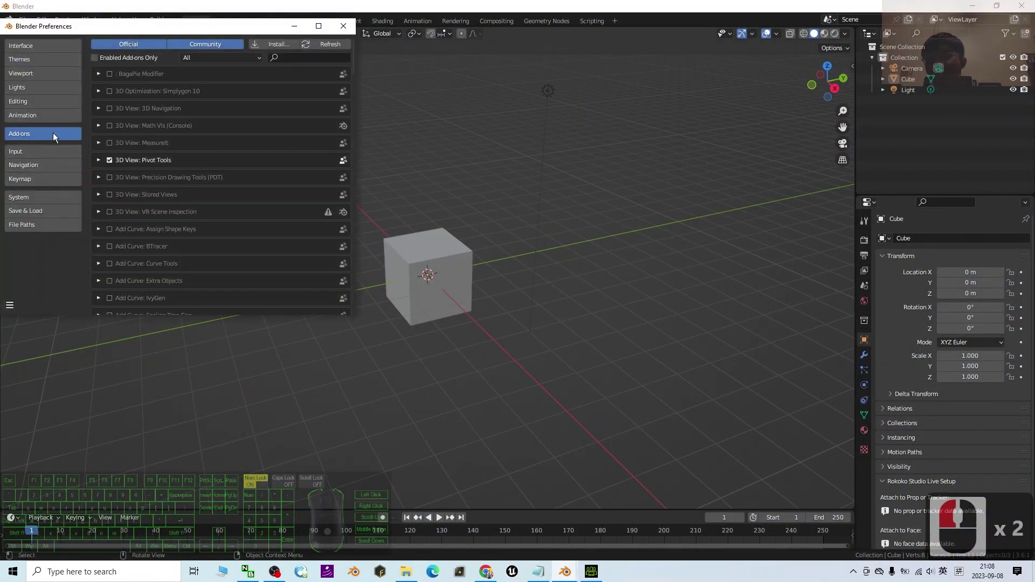
pyautogui.click(265, 43)
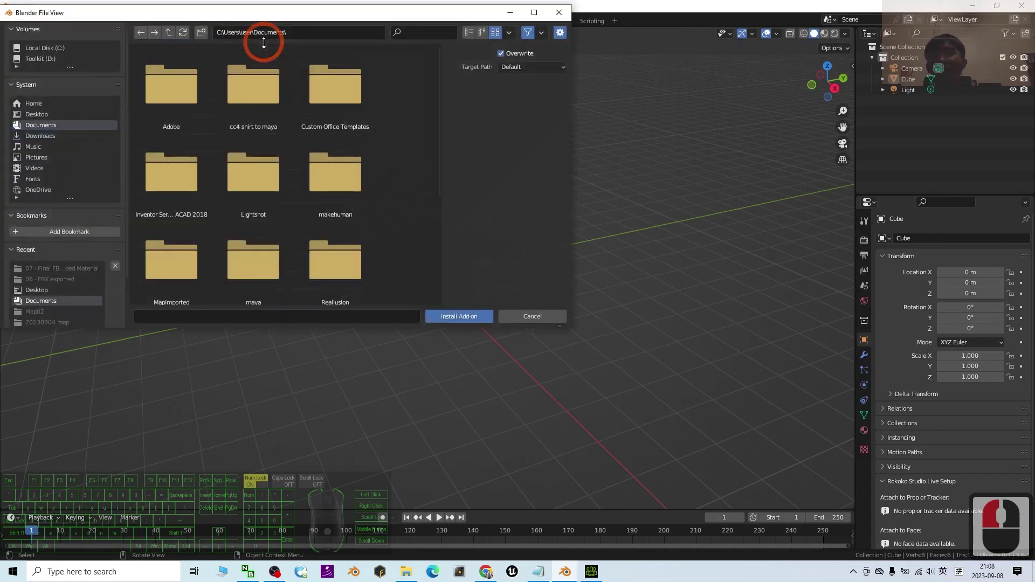
pyautogui.click(36, 115)
pyautogui.click(164, 100)
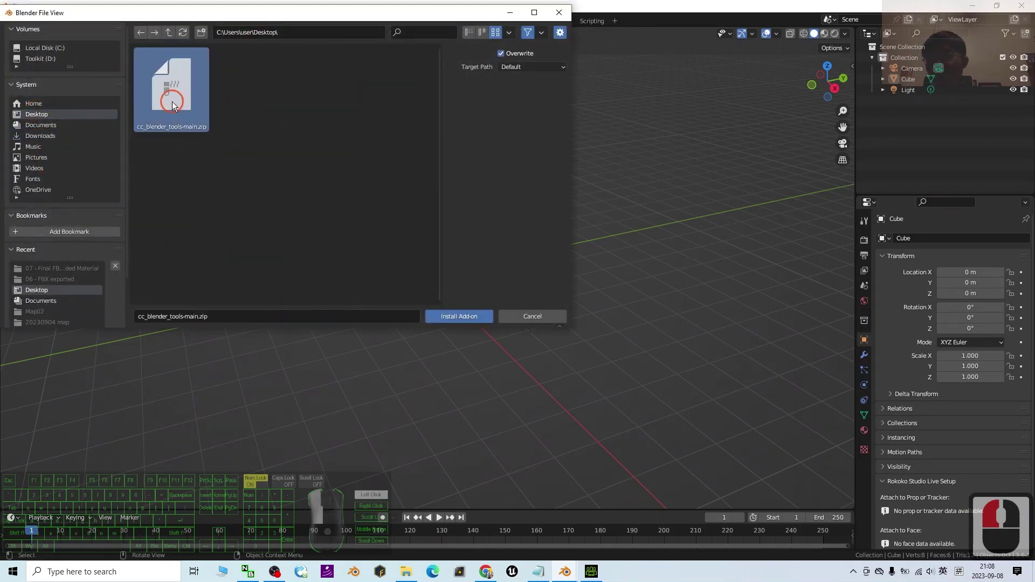
pyautogui.doubleClick(172, 100)
pyautogui.doubleClick(183, 84)
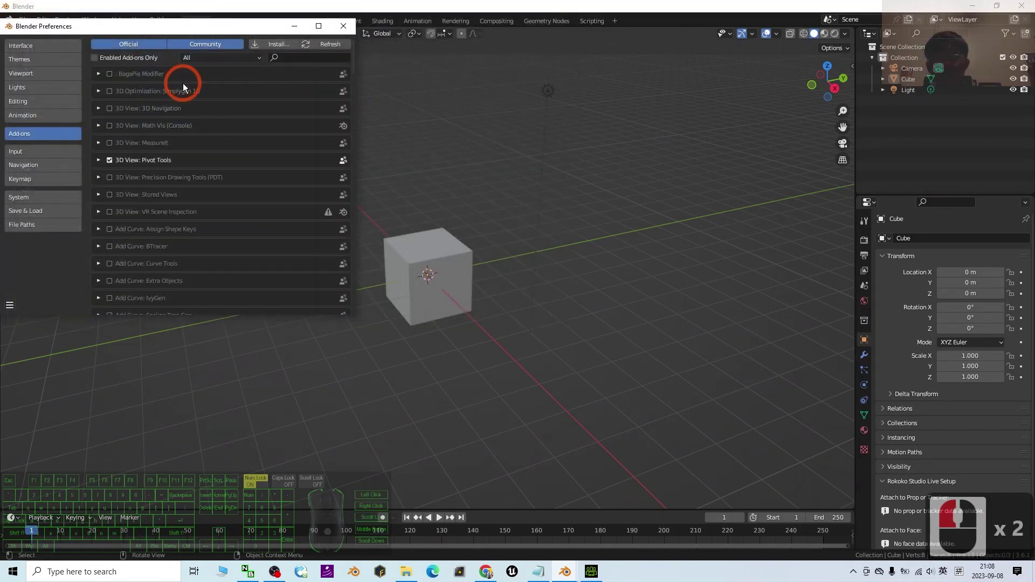
# Search the add-ons for "cc" and enable Characters: CC/iC Tools
pyautogui.doubleClick(300, 58)
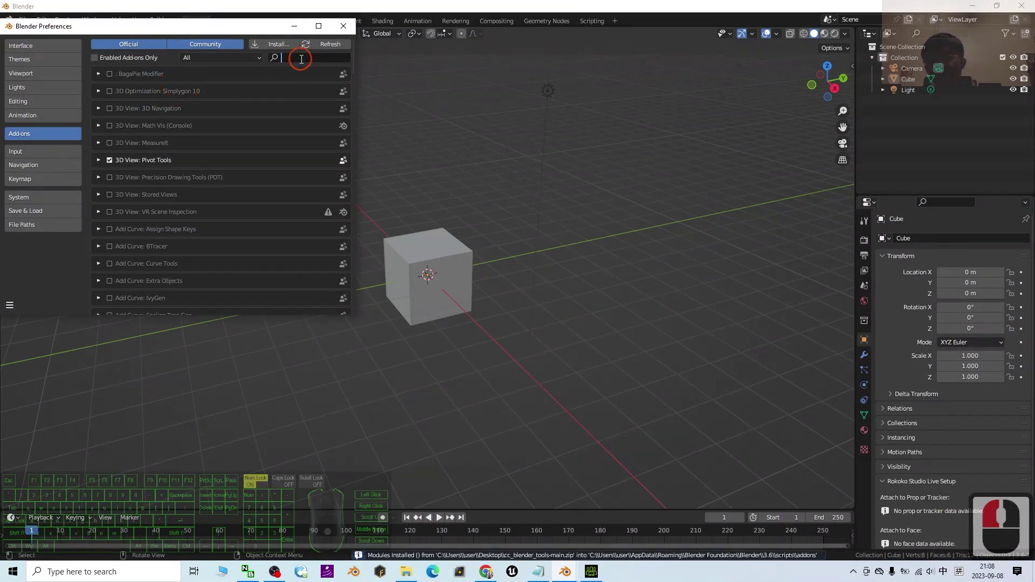
pyautogui.write('cc')
pyautogui.press('shift')
pyautogui.hotkey('alt', 'shift')
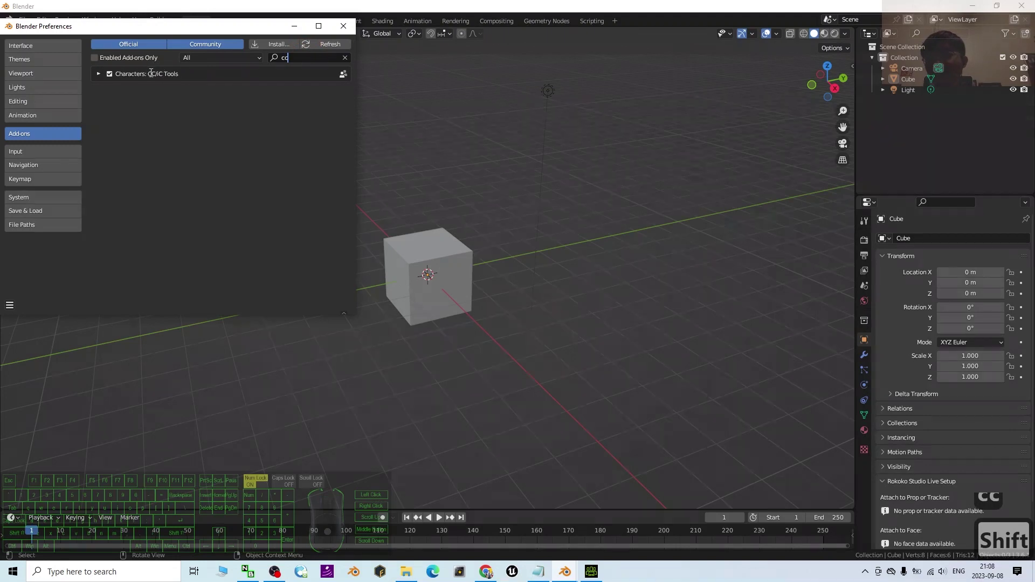
pyautogui.click(109, 75)
pyautogui.click(110, 76)
pyautogui.click(110, 79)
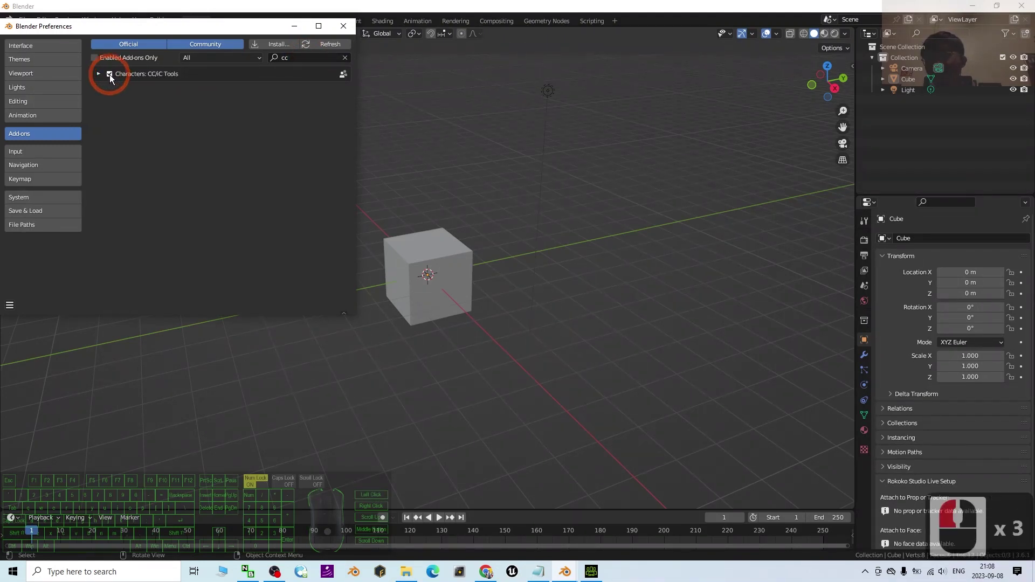
# Close the preferences, deselect everything in the viewport and show the 3D viewport's sidebar
pyautogui.click(343, 26)
pyautogui.click(616, 258)
pyautogui.click(404, 385)
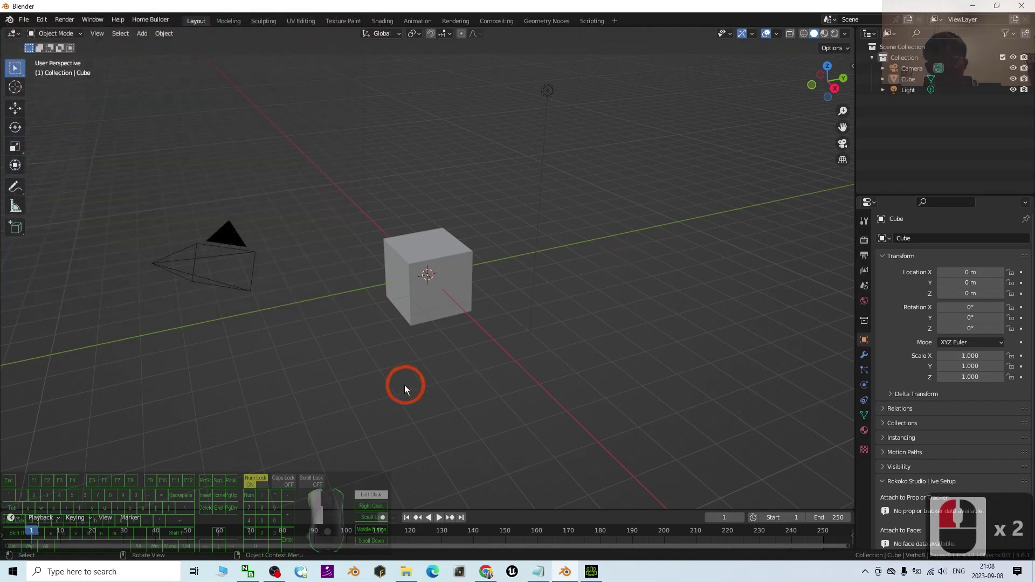
pyautogui.click(752, 133)
pyautogui.press('n')
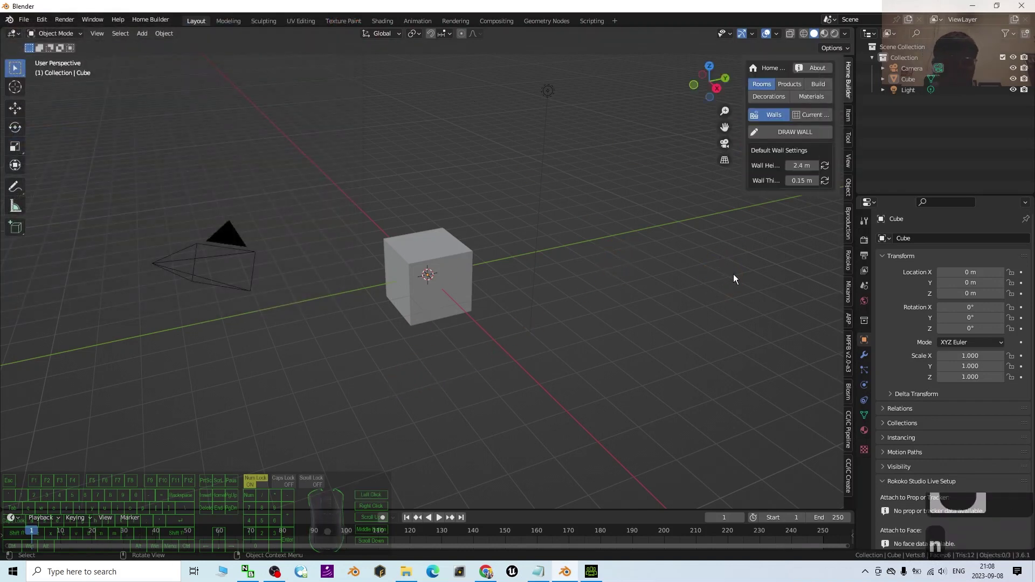
# Show the CC/iC Pipeline tools in the sidebar and delete all the default objects from the scene
pyautogui.click(849, 429)
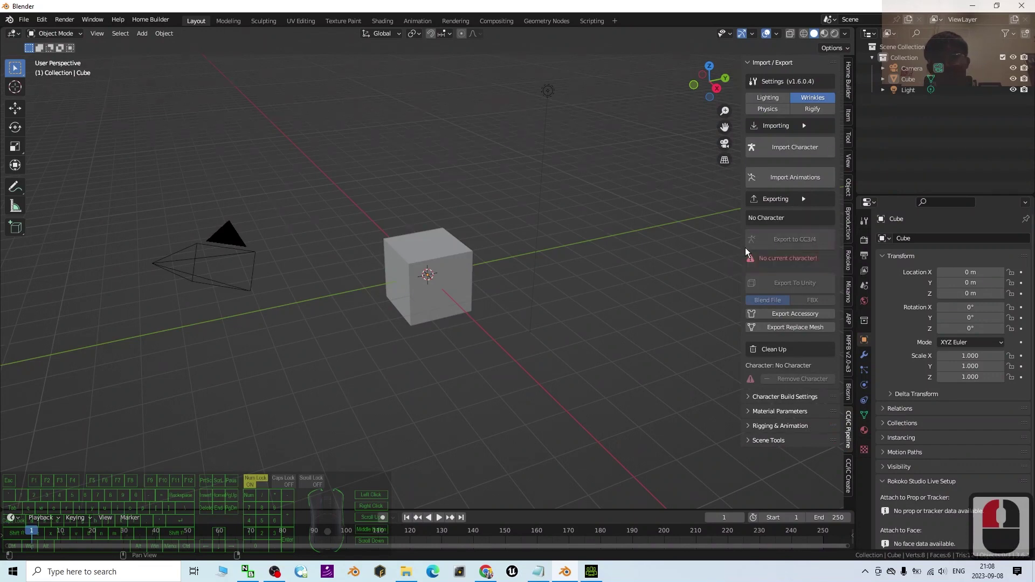
pyautogui.click(400, 161)
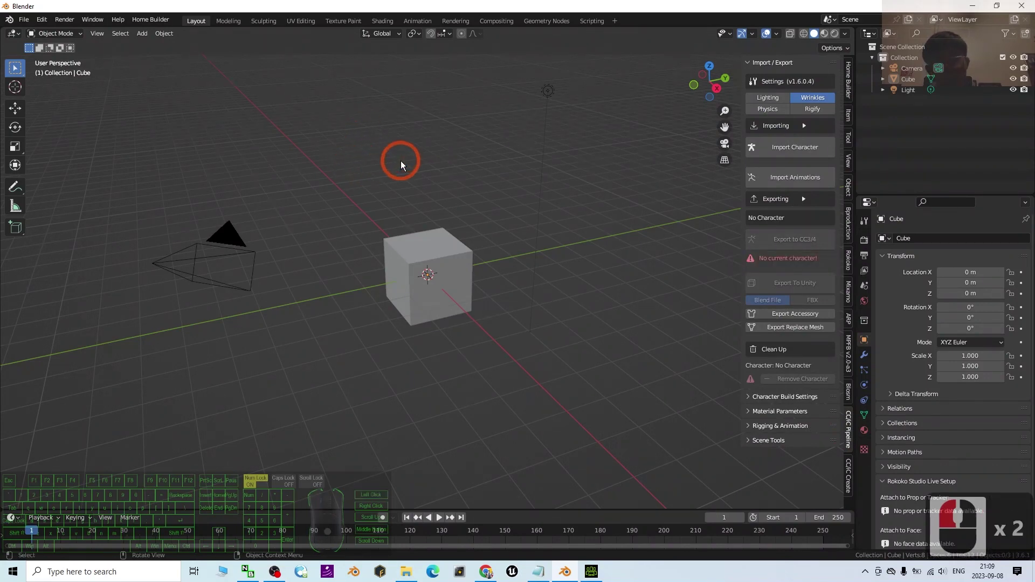
pyautogui.press('a')
pyautogui.press('a')
pyautogui.press('Delete')
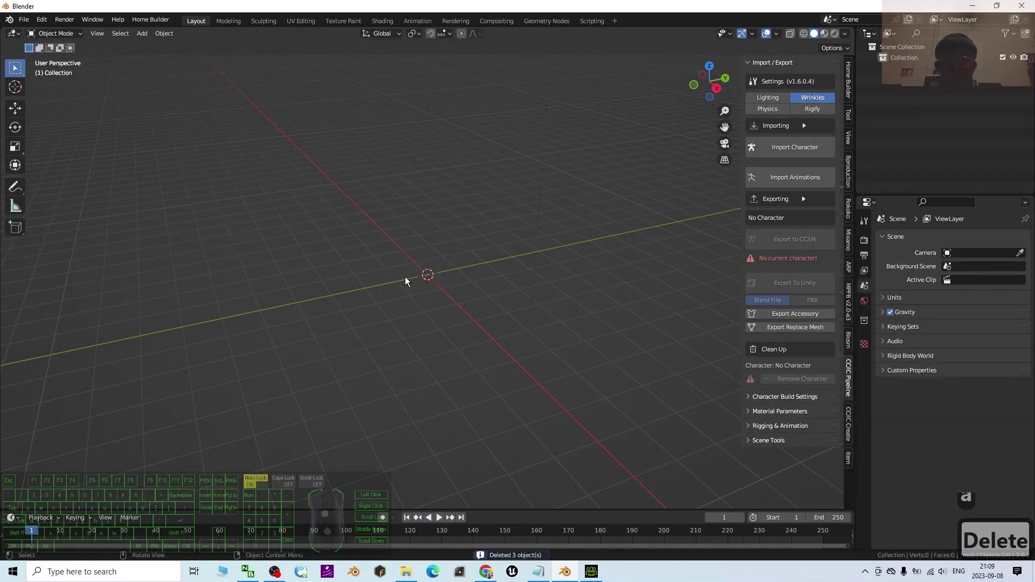
# Switch to Character Creator 4 and start an FBX export of the clothed character
pyautogui.click(591, 571)
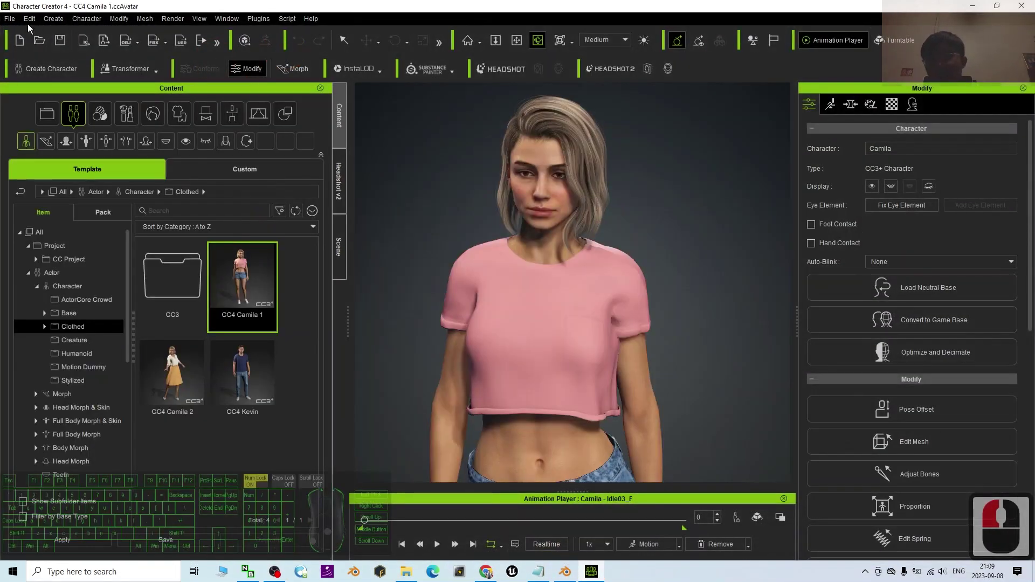
pyautogui.click(10, 18)
pyautogui.click(43, 119)
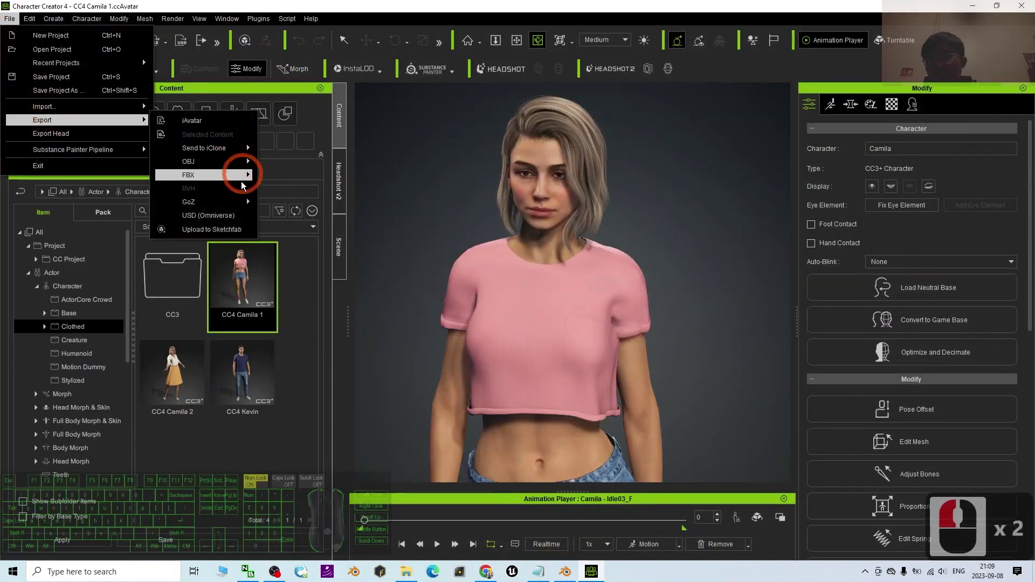
pyautogui.click(242, 176)
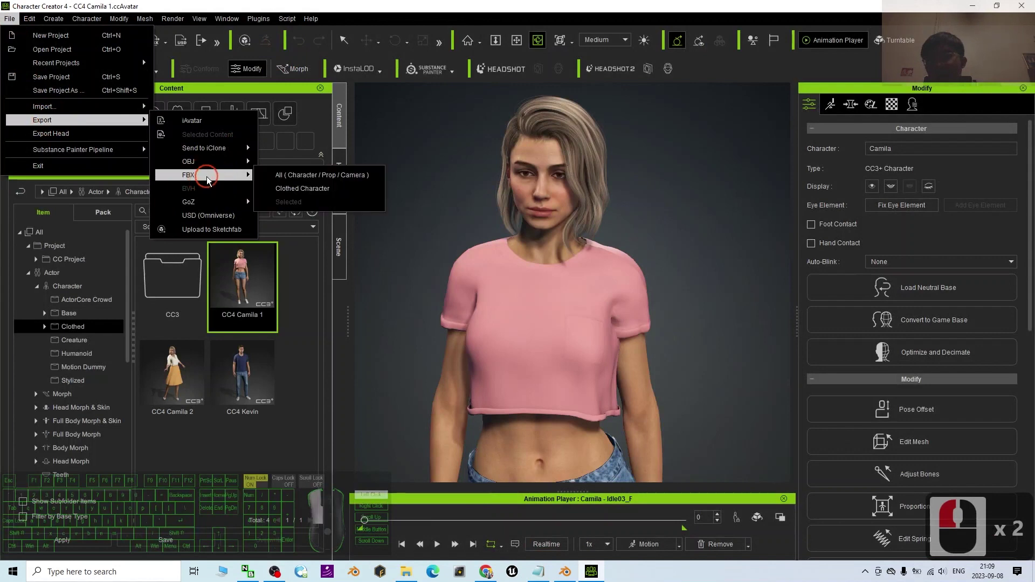
pyautogui.click(312, 190)
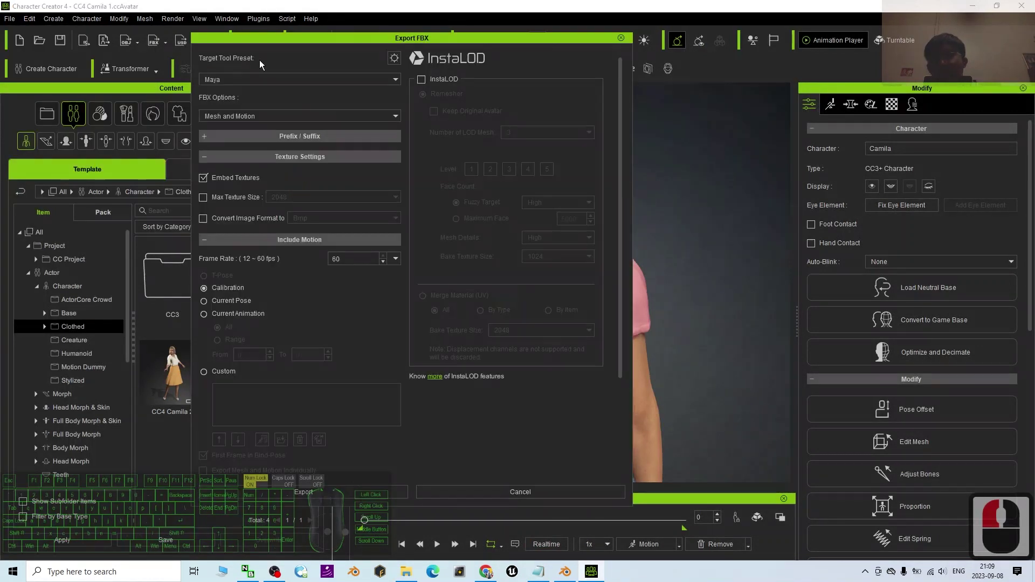
# Choose the Blender target tool preset and enable Use T-Pose As Bind Pose in the advanced export settings
pyautogui.click(262, 78)
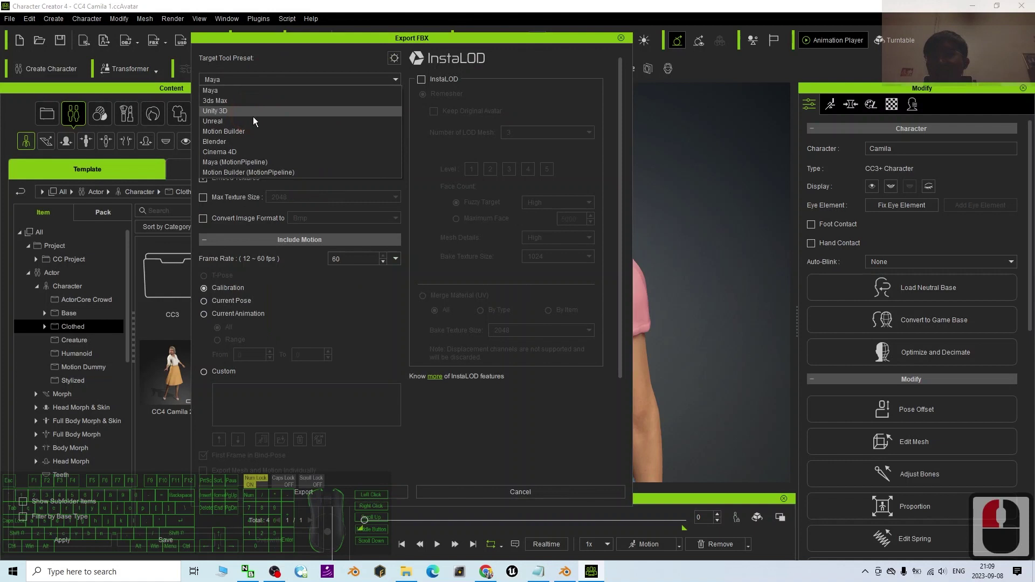
pyautogui.click(231, 143)
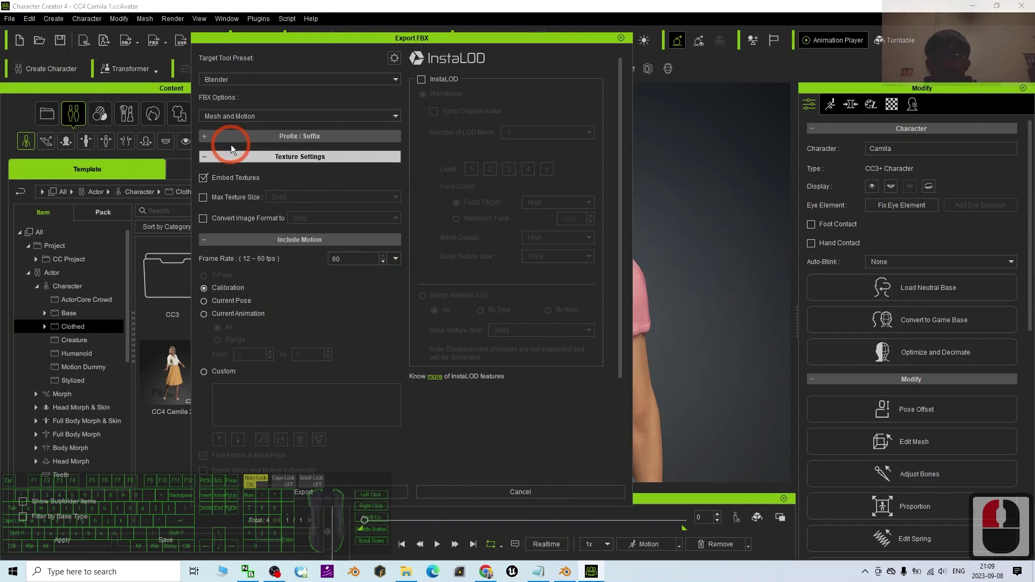
pyautogui.click(393, 61)
pyautogui.scroll(-6, 754, 189)
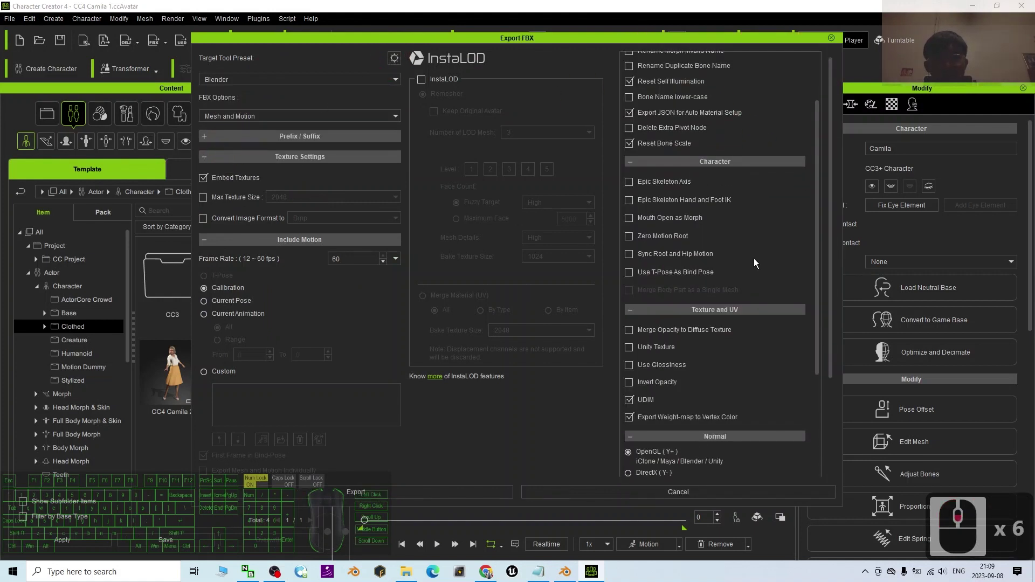
pyautogui.click(629, 273)
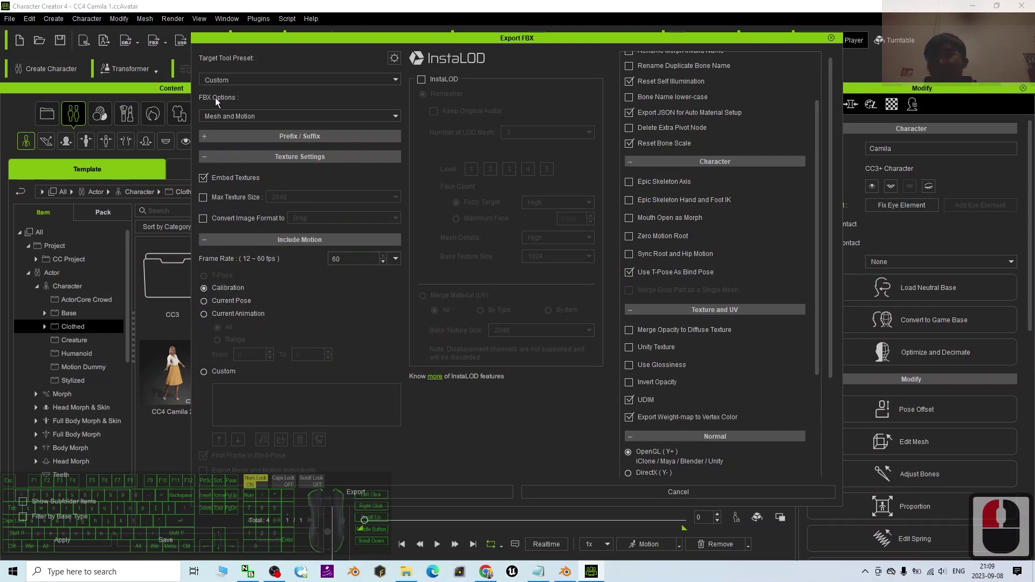
# Set the FBX Options of the export to Mesh
pyautogui.click(224, 116)
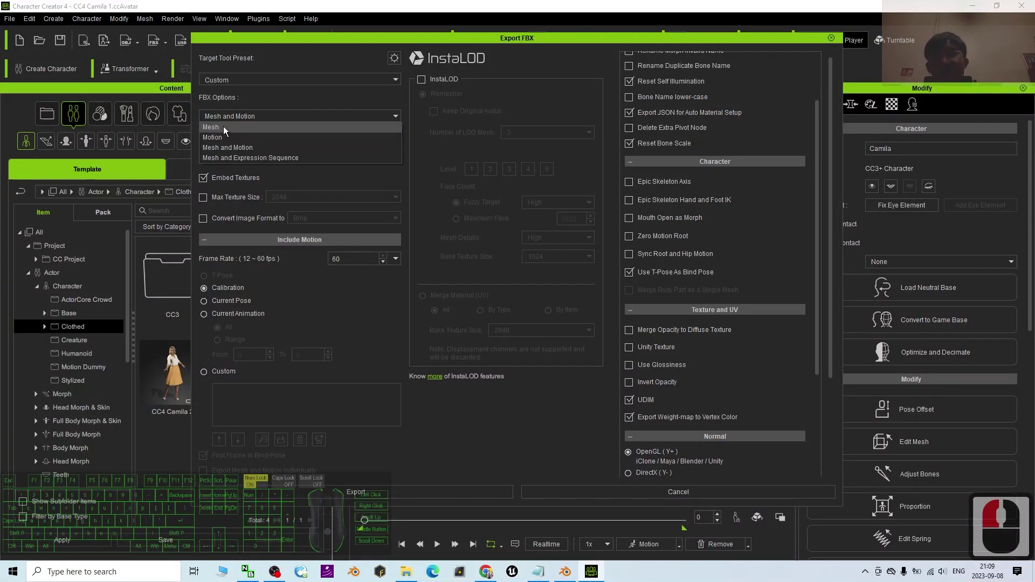
pyautogui.click(223, 126)
pyautogui.click(239, 114)
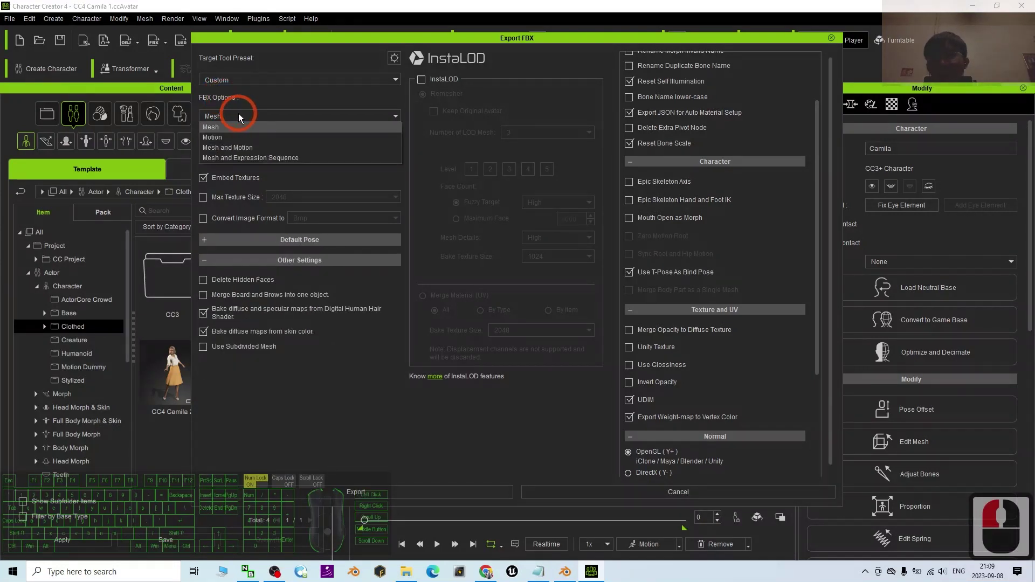
pyautogui.click(240, 111)
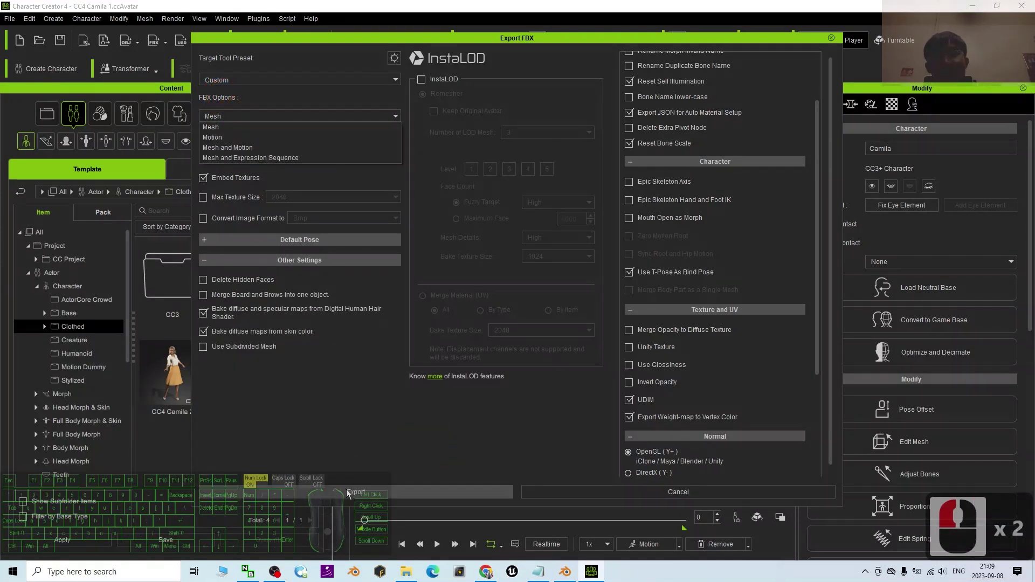
pyautogui.click(348, 465)
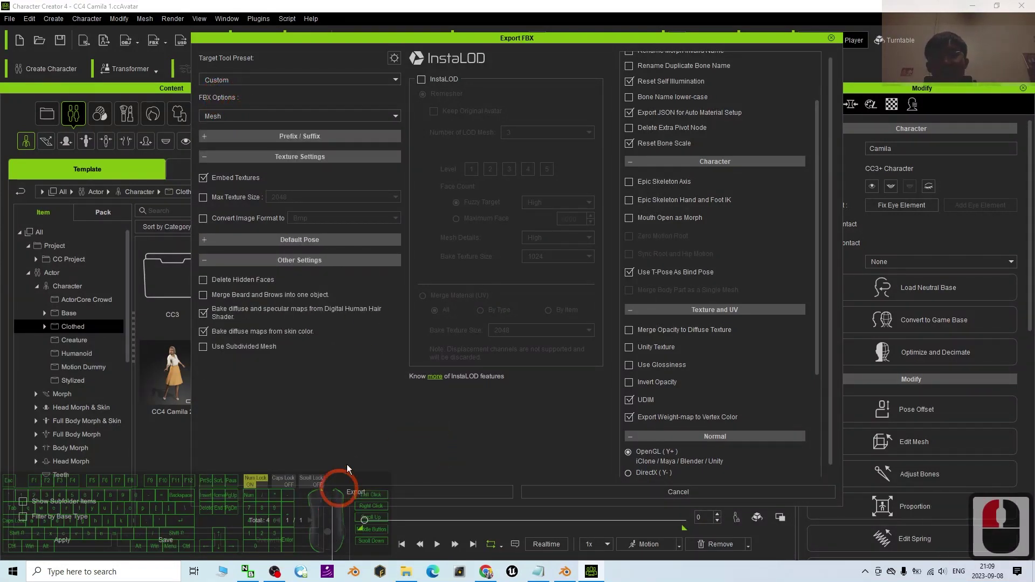
# Export the character to the Desktop folder as an FBX file named camila01
pyautogui.click(351, 492)
pyautogui.click(517, 325)
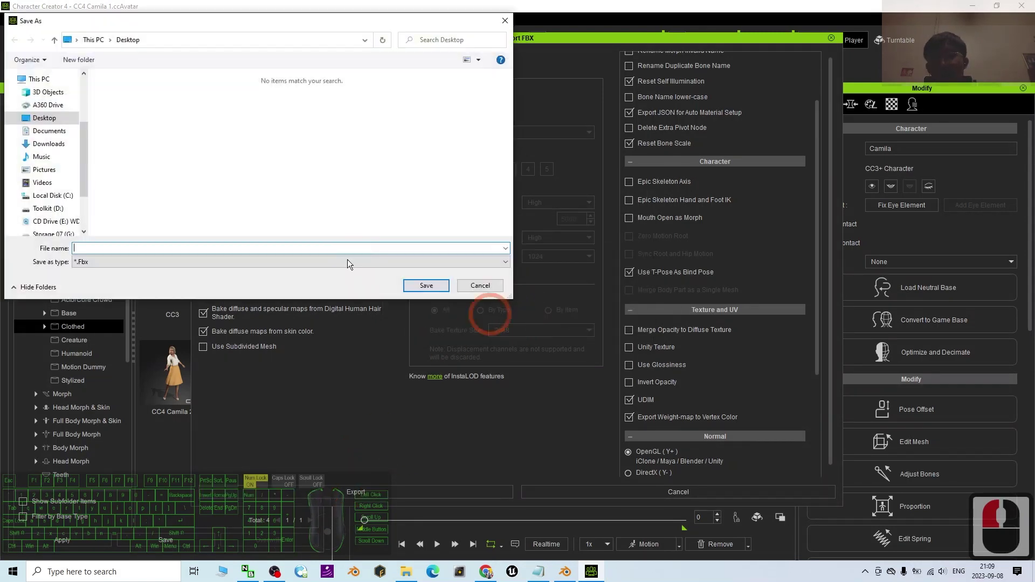
pyautogui.click(108, 248)
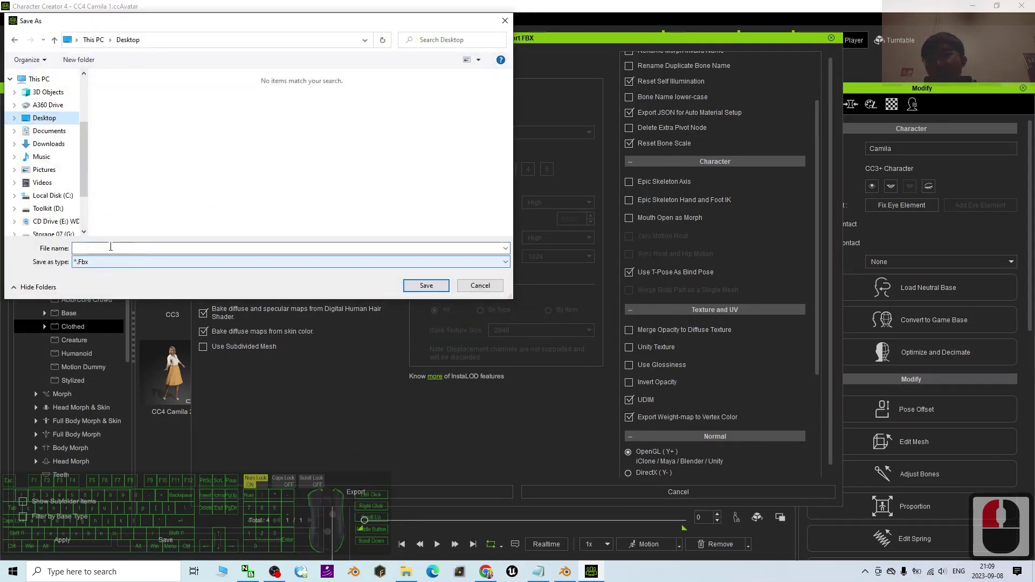
pyautogui.write('camila01')
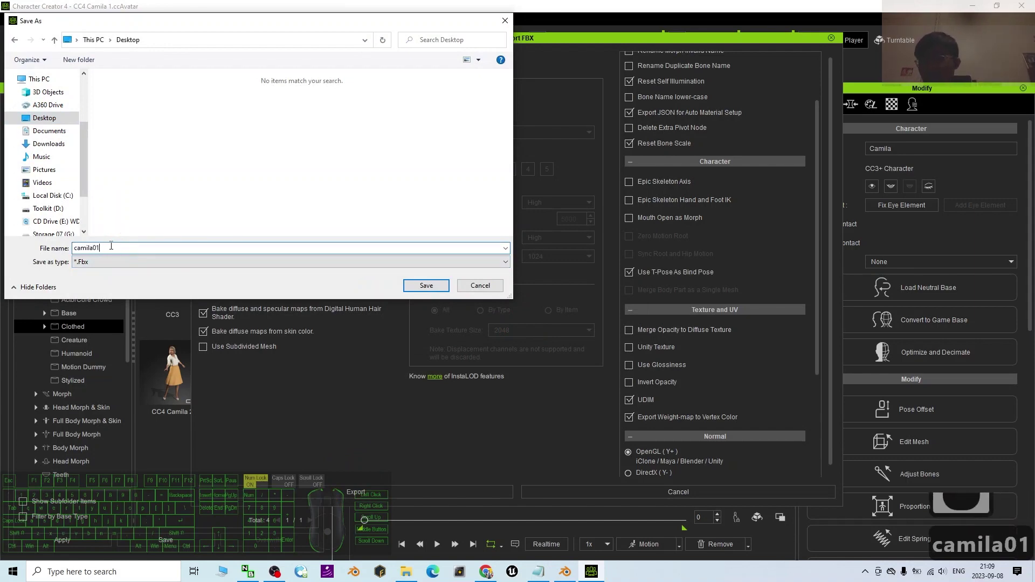
pyautogui.press('Return')
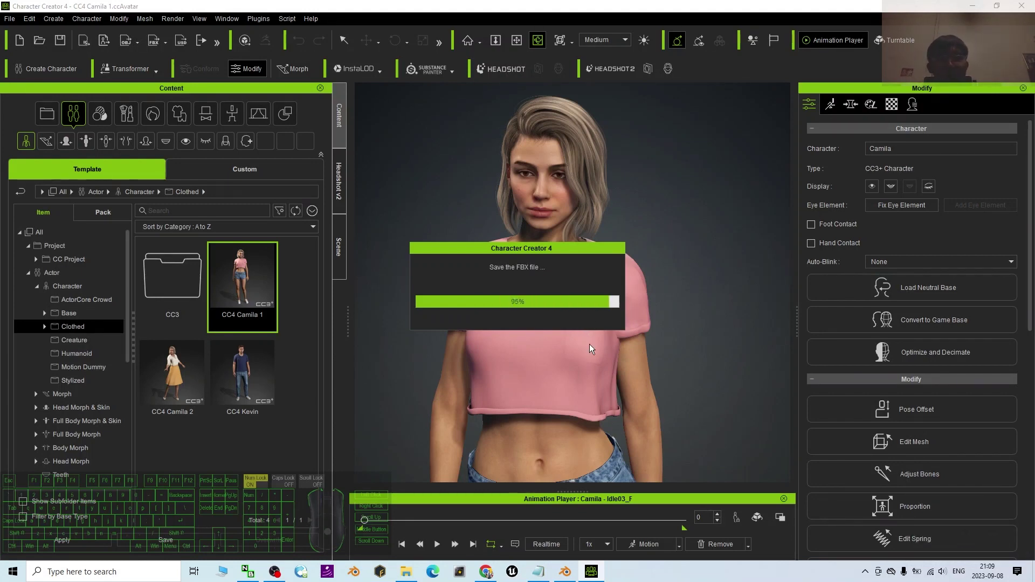
# Minimize the windows to check the exported camila01 files on the desktop, and return to Blender
pyautogui.click(972, 6)
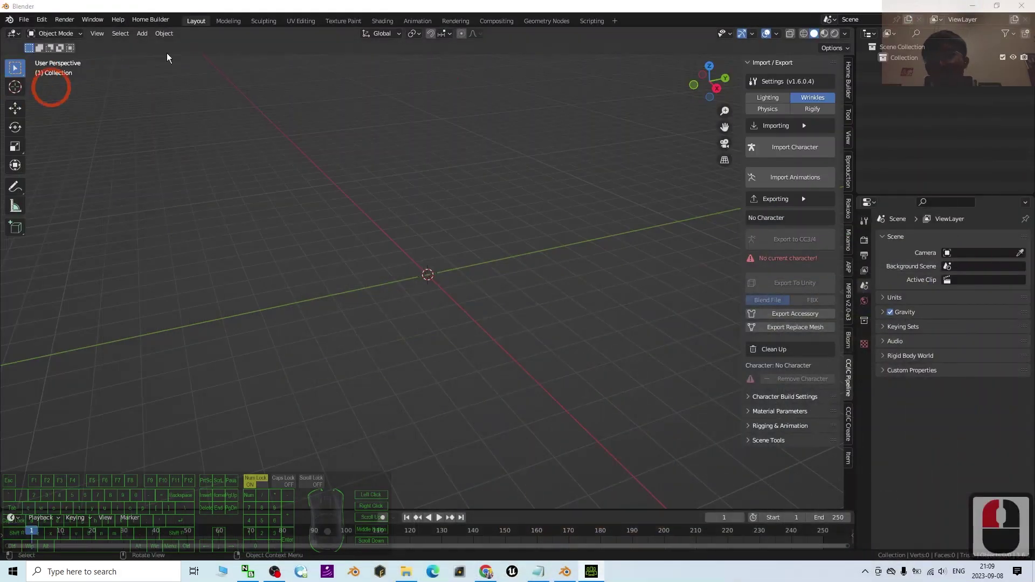
pyautogui.click(972, 6)
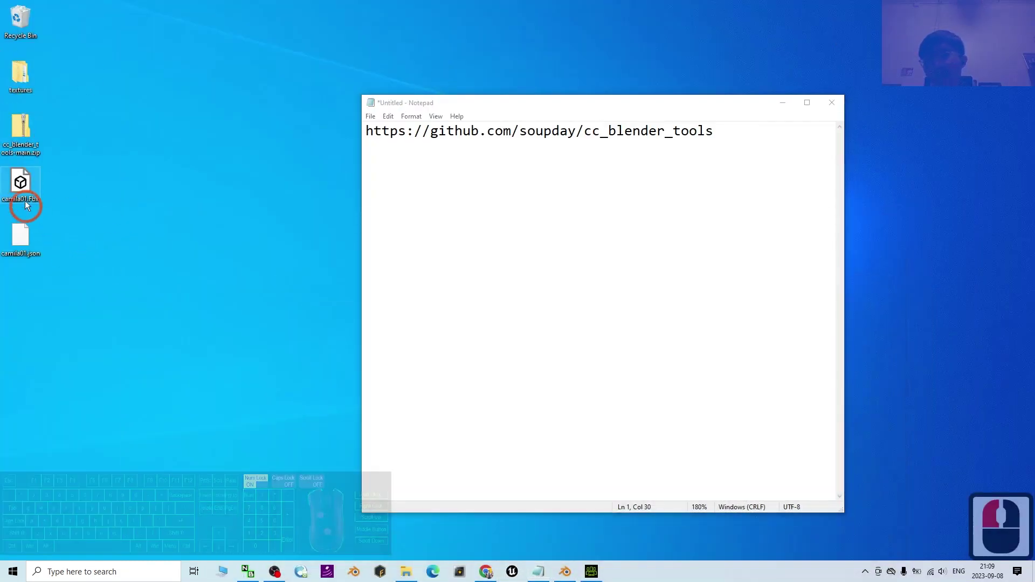
pyautogui.doubleClick(33, 173)
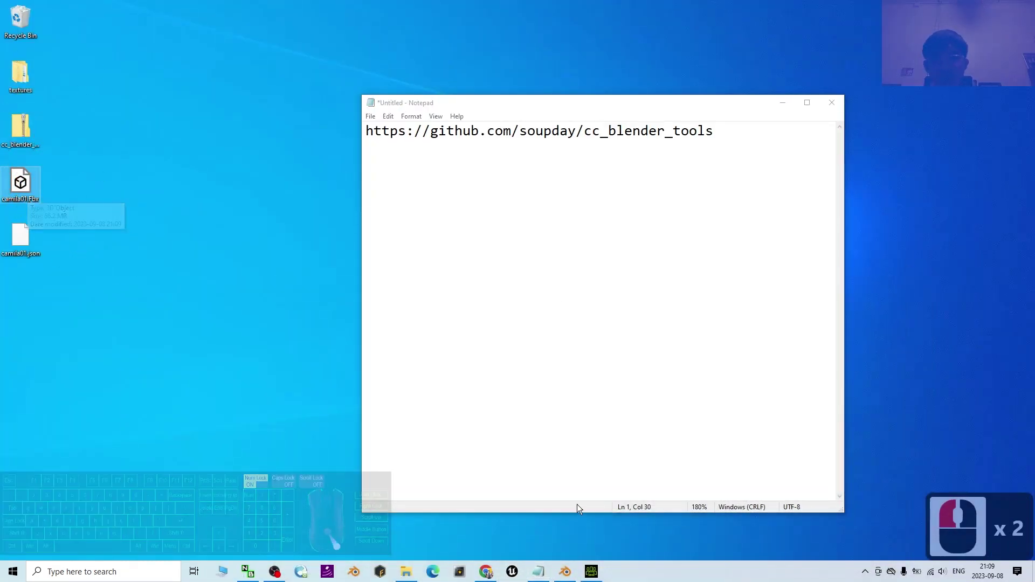
pyautogui.click(781, 111)
pyautogui.click(565, 571)
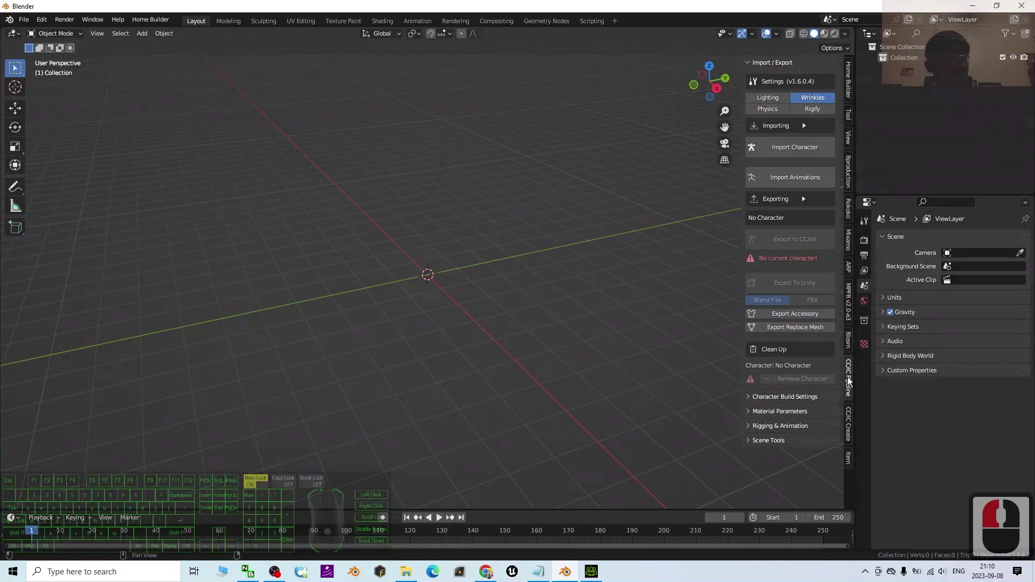
# Import camila01.Fbx from the Desktop folder with the CC/iC Import Character command
pyautogui.click(787, 147)
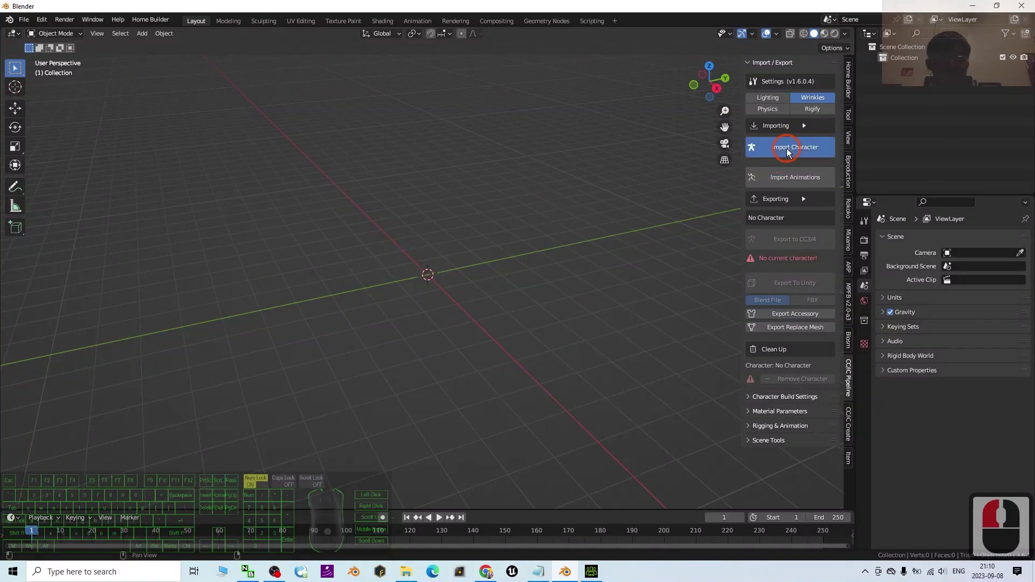
pyautogui.click(269, 227)
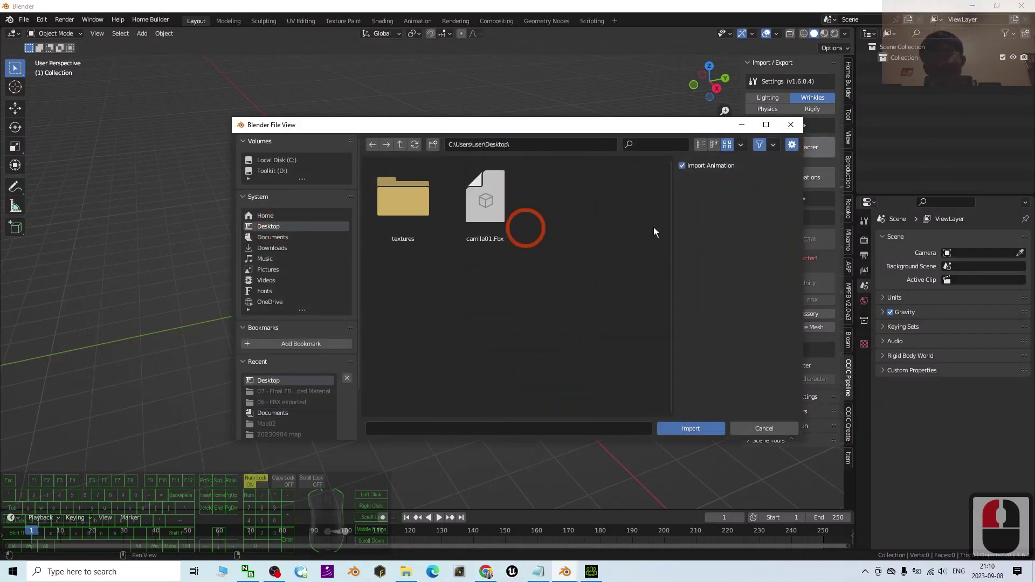
pyautogui.click(485, 206)
pyautogui.click(473, 202)
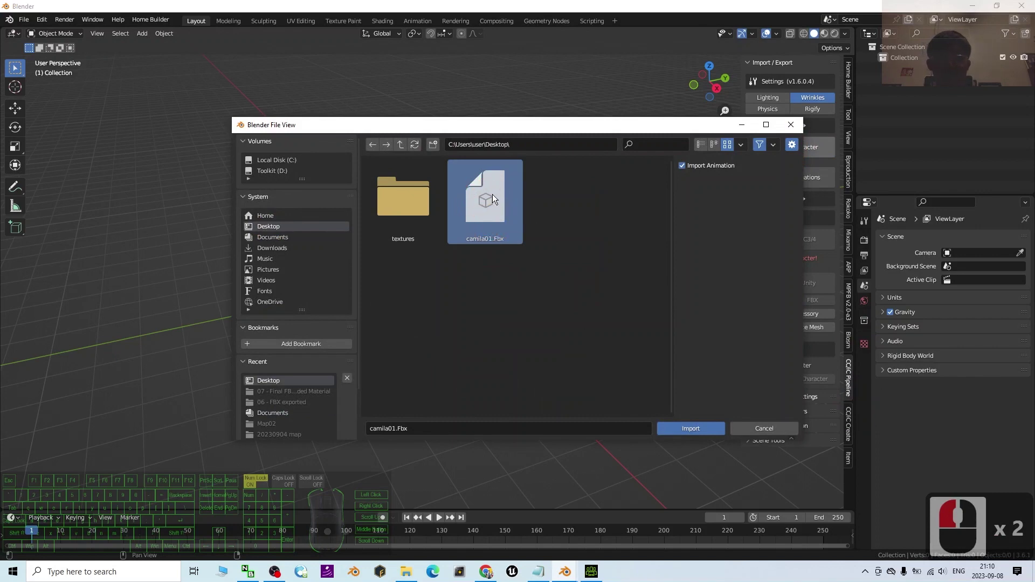
pyautogui.click(487, 198)
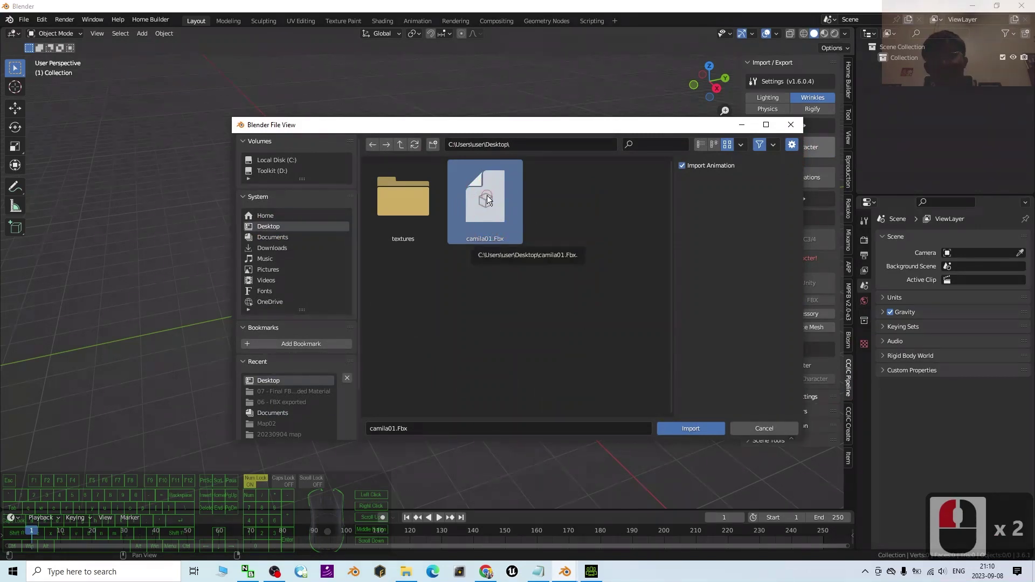
pyautogui.click(488, 257)
# Examine the imported character's full body in the viewport from the front
pyautogui.scroll(4, 466, 258)
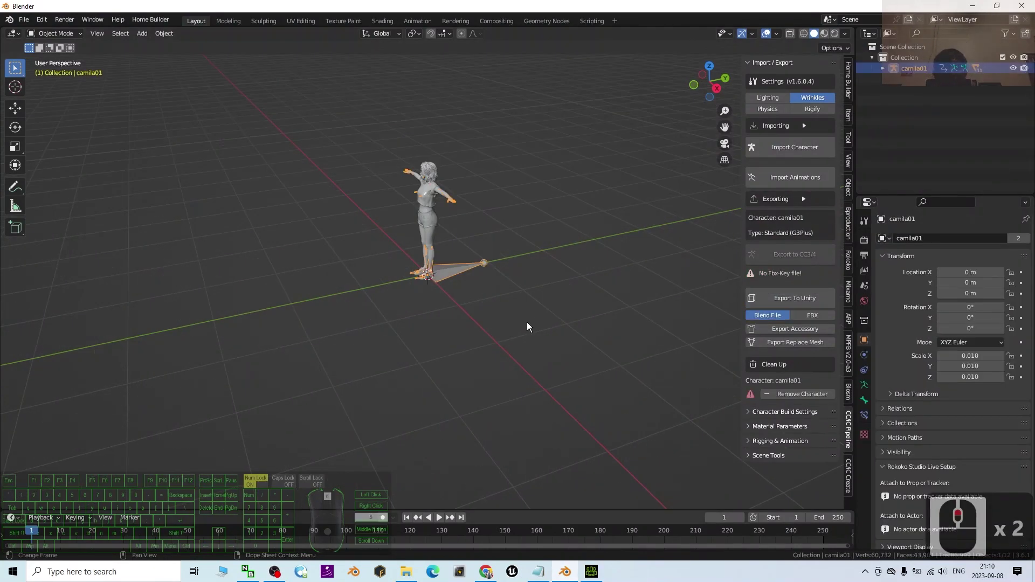
pyautogui.click(515, 198)
pyautogui.scroll(3, 511, 199)
pyautogui.click(510, 206)
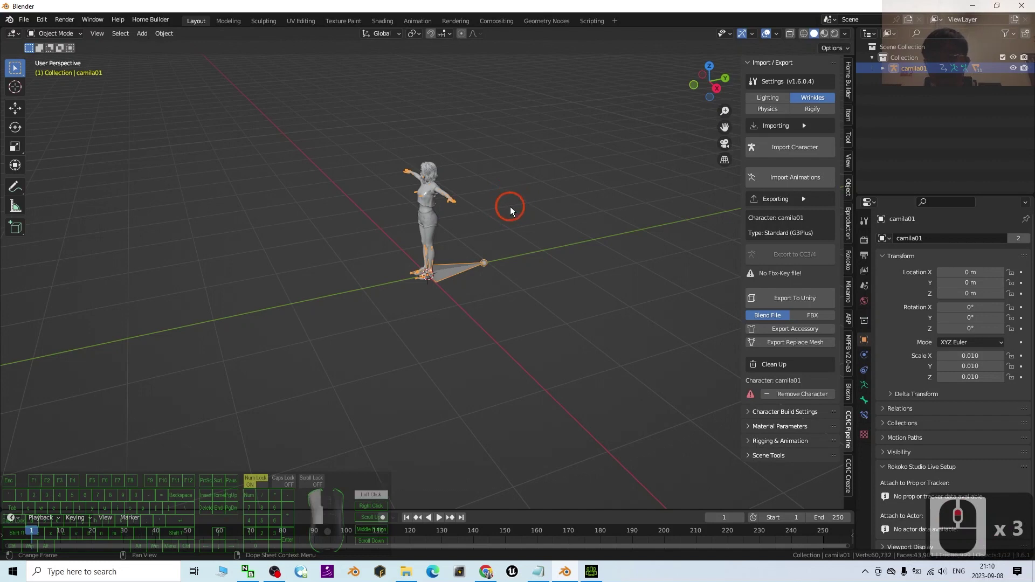
pyautogui.scroll(-2, 510, 210)
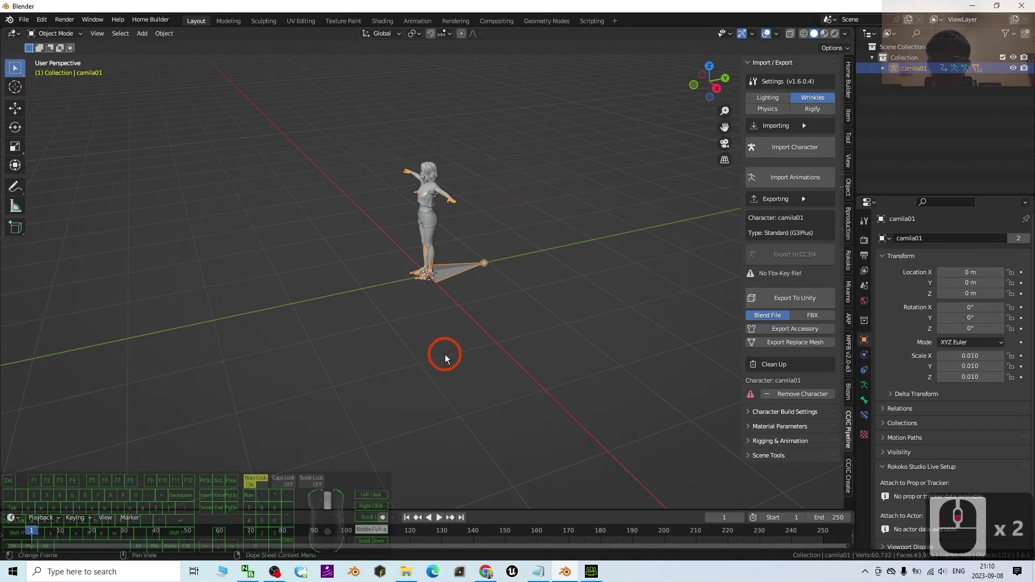
pyautogui.moveTo(445, 354); pyautogui.dragTo(435, 314, button='middle')
pyautogui.scroll(4, 423, 323)
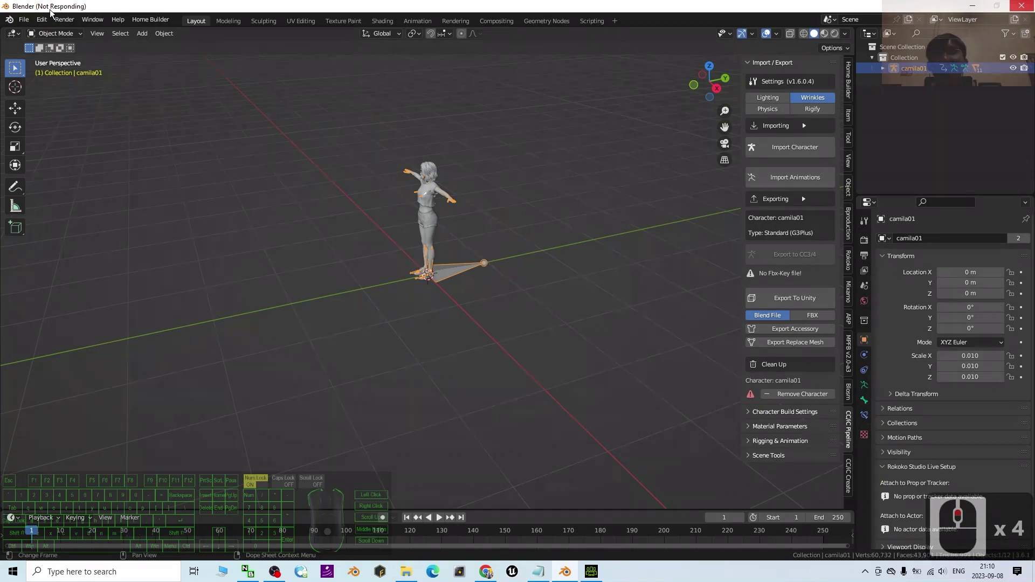
pyautogui.scroll(5, 499, 212)
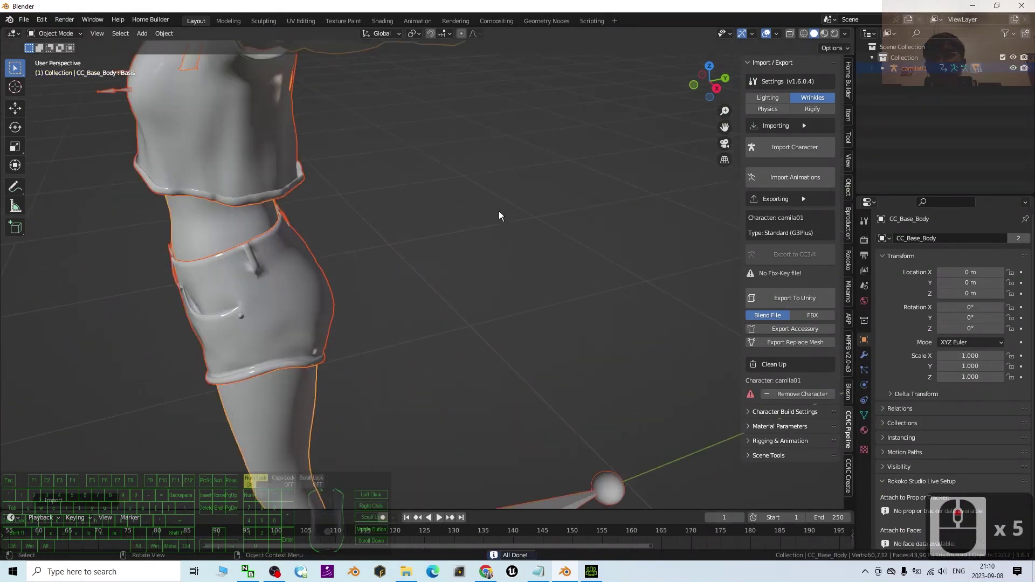
pyautogui.scroll(-6, 497, 211)
pyautogui.moveTo(456, 273); pyautogui.dragTo(549, 271, button='middle')
pyautogui.scroll(2, 549, 270)
pyautogui.click(548, 271)
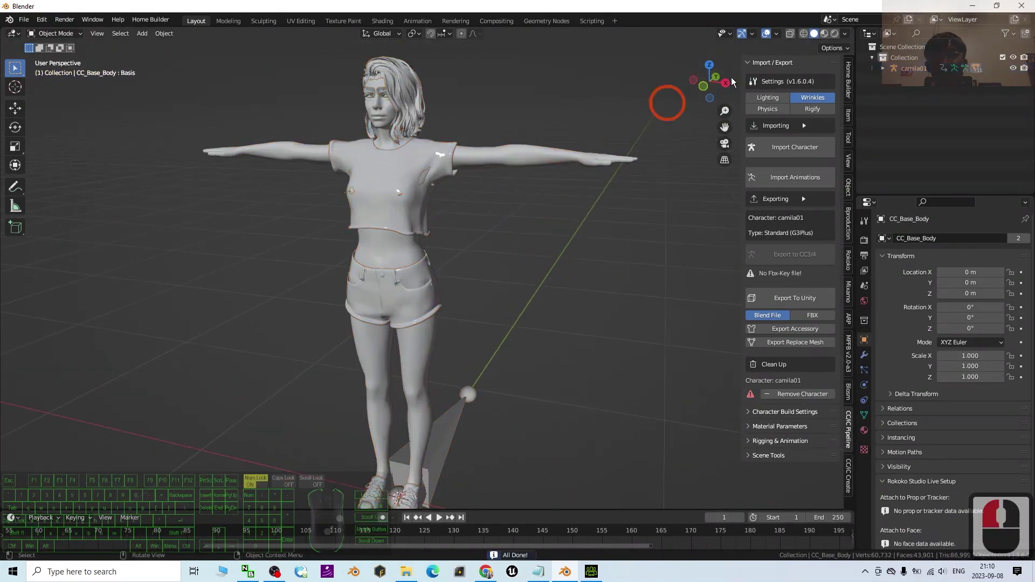
# Switch the viewport to Material Preview shading and inspect the textures on the character's upper body
pyautogui.click(824, 34)
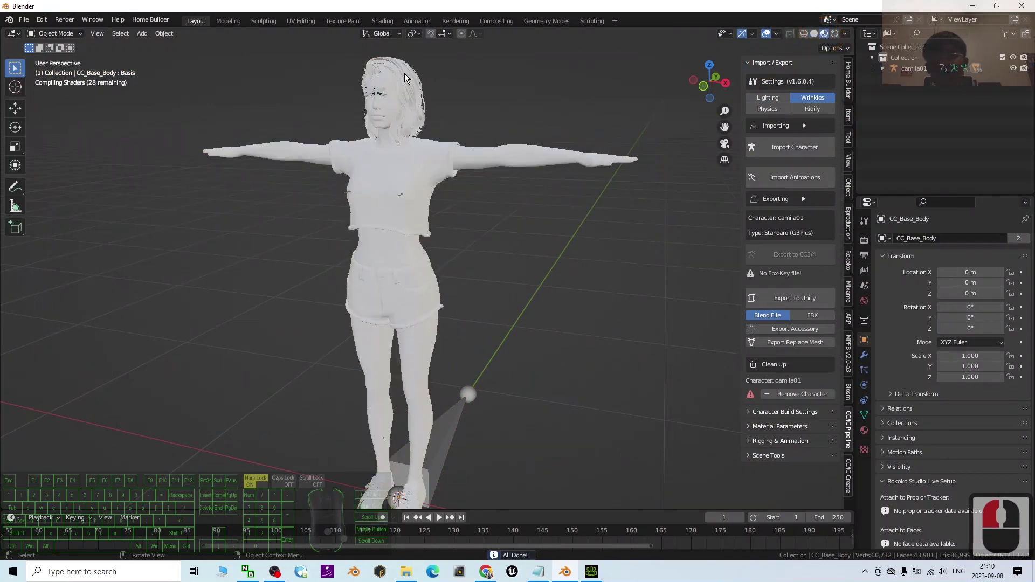
pyautogui.moveTo(561, 296); pyautogui.dragTo(508, 263, button='middle')
pyautogui.scroll(4, 518, 235)
pyautogui.scroll(-2, 513, 223)
pyautogui.scroll(2, 542, 284)
pyautogui.scroll(-2, 545, 271)
pyautogui.scroll(2, 508, 263)
pyautogui.moveTo(501, 386)
pyautogui.mouseDown(button='middle')
pyautogui.moveTo(341, 377)
pyautogui.moveTo(487, 374)
pyautogui.mouseUp(button='middle')
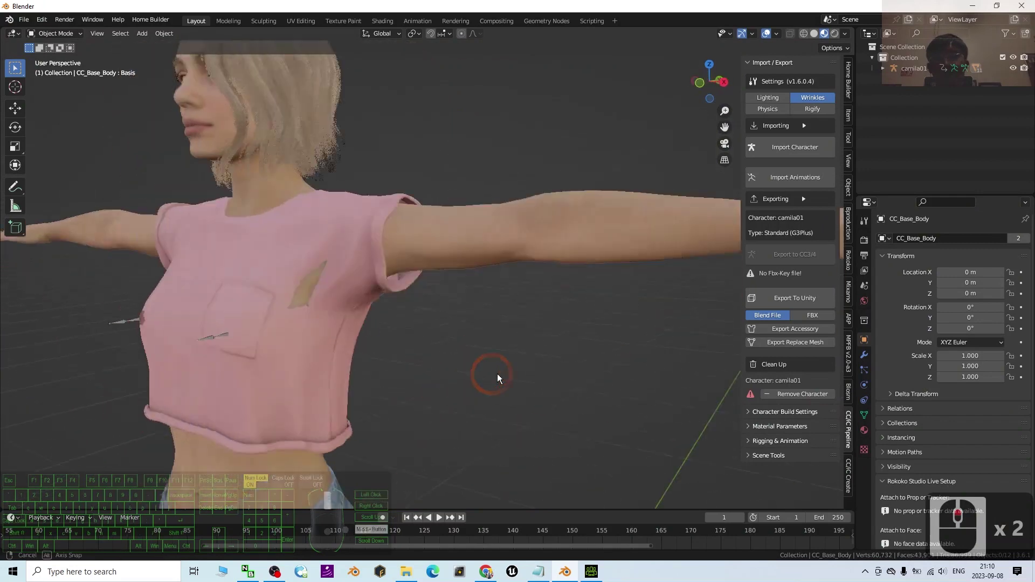
# Select the Crop_T_shirts mesh and open it in the Sculpting workspace with Material Preview shading
pyautogui.scroll(2, 493, 312)
pyautogui.moveTo(398, 301); pyautogui.dragTo(359, 321, button='middle')
pyautogui.scroll(-2, 356, 318)
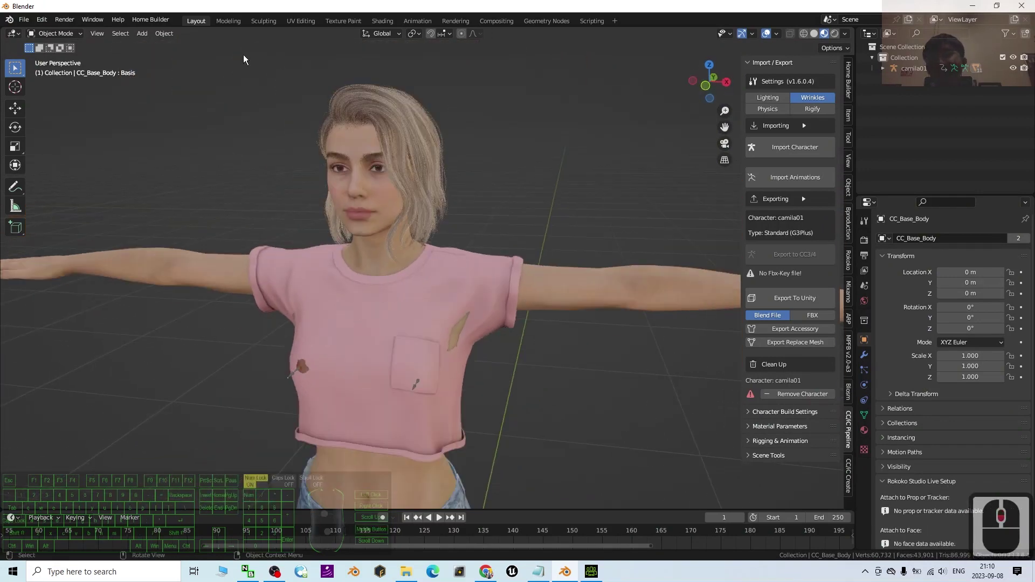
pyautogui.click(377, 291)
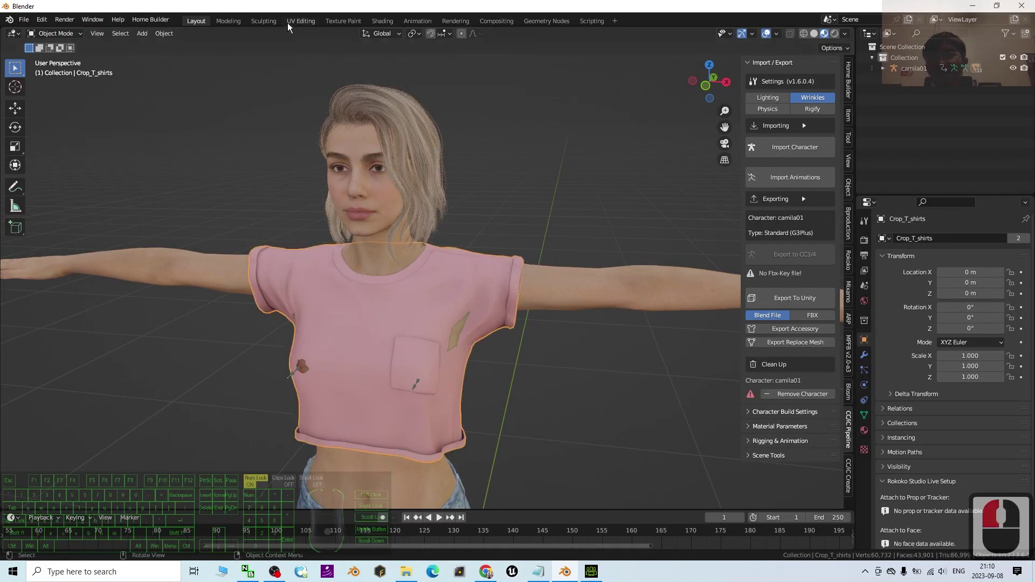
pyautogui.click(343, 22)
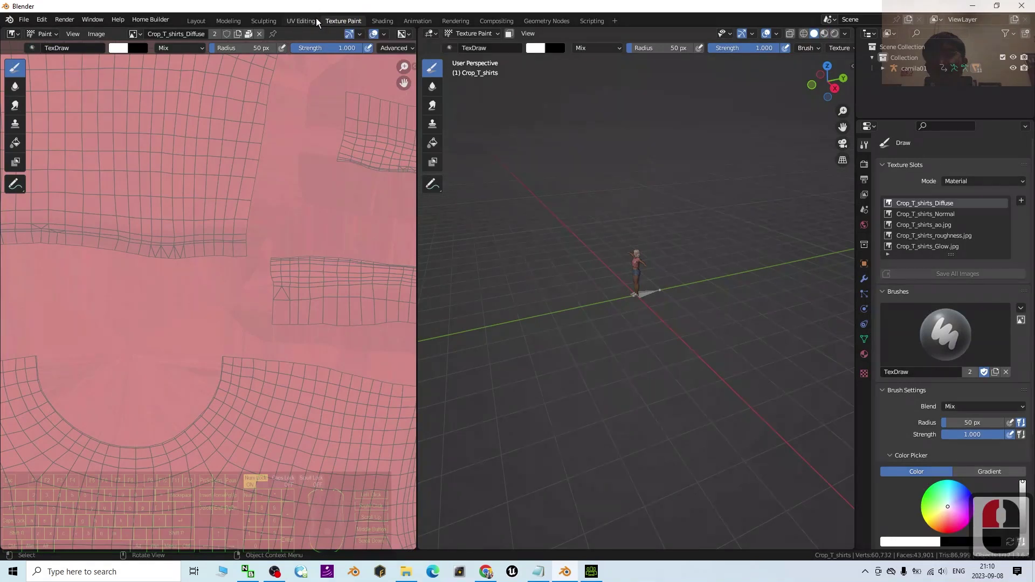
pyautogui.click(265, 21)
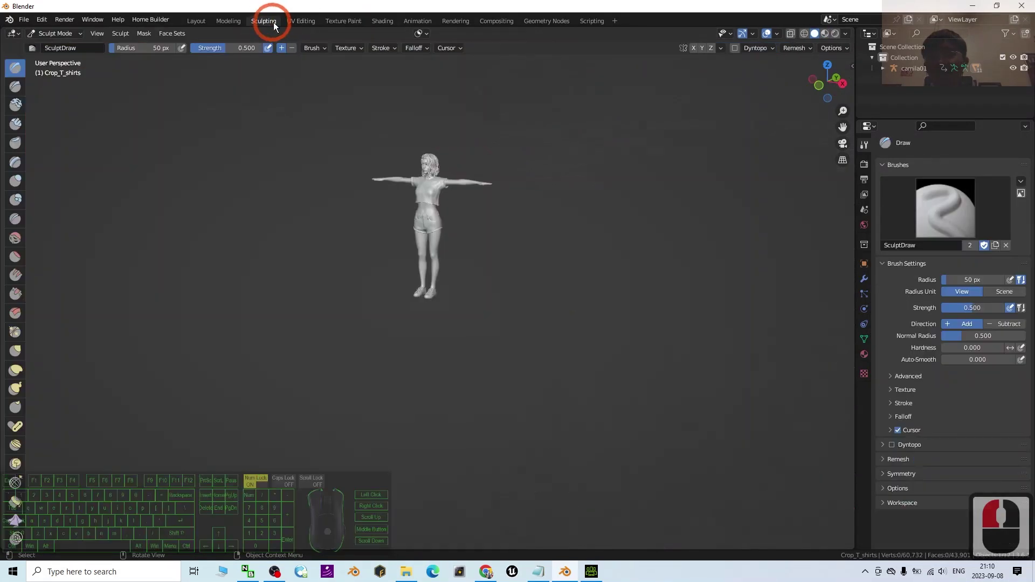
pyautogui.scroll(6, 601, 201)
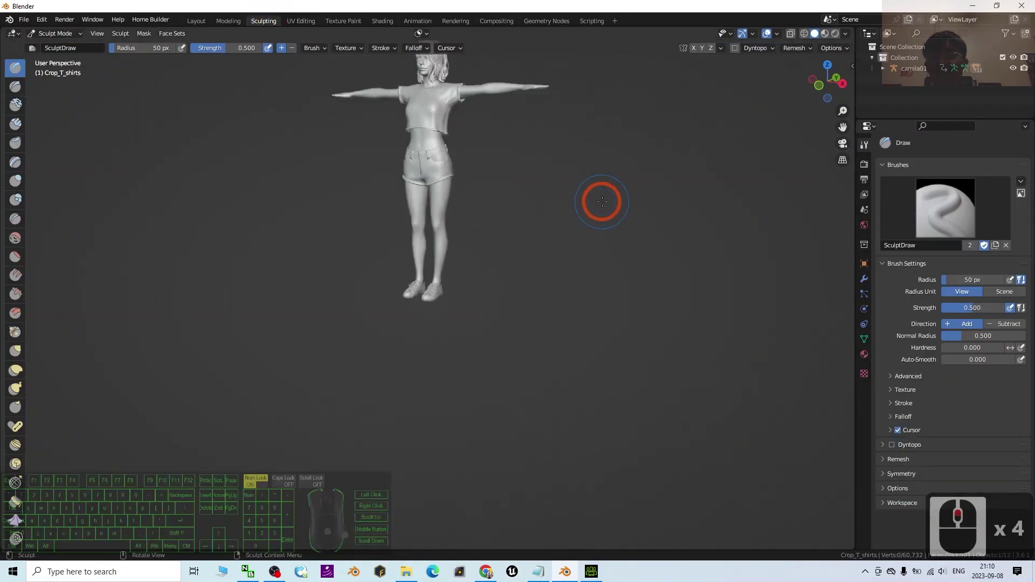
pyautogui.click(825, 33)
# Sculpt the T-shirt outward with the Draw brush over the skin poking through at the character's right chest
pyautogui.scroll(3, 551, 200)
pyautogui.keyDown('shift'); pyautogui.moveTo(592, 171); pyautogui.dragTo(623, 474, button='middle'); pyautogui.keyUp('shift')
pyautogui.keyDown('shift'); pyautogui.moveTo(579, 316); pyautogui.dragTo(601, 397, button='middle'); pyautogui.keyUp('shift')
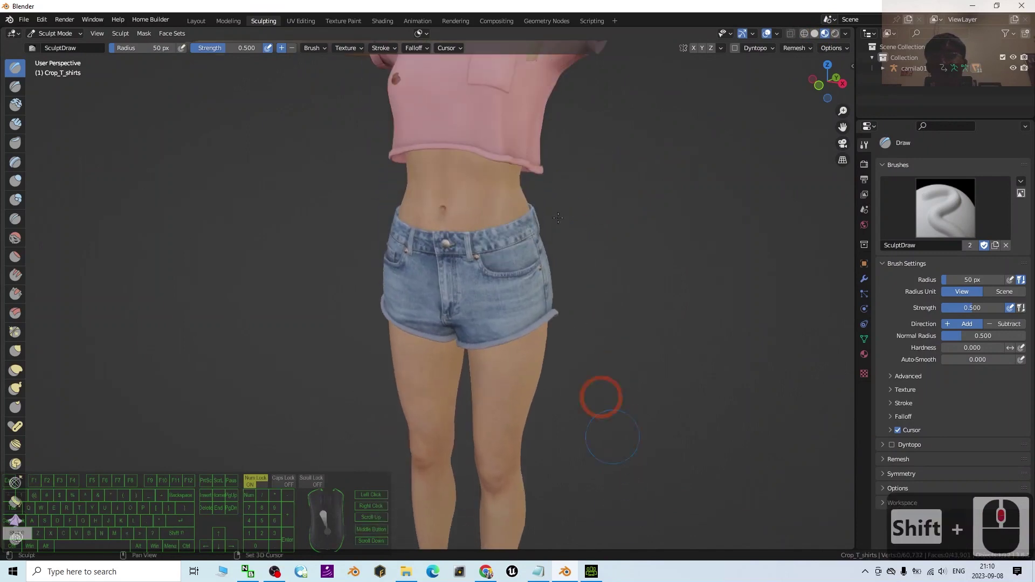
pyautogui.keyDown('shift'); pyautogui.moveTo(572, 146); pyautogui.dragTo(592, 366, button='middle'); pyautogui.keyUp('shift')
pyautogui.scroll(2, 592, 365)
pyautogui.moveTo(444, 300)
pyautogui.mouseDown()
pyautogui.moveTo(422, 301)
pyautogui.moveTo(438, 323)
pyautogui.mouseUp()
pyautogui.hotkey('ctrl', 'z')
pyautogui.click(433, 303)
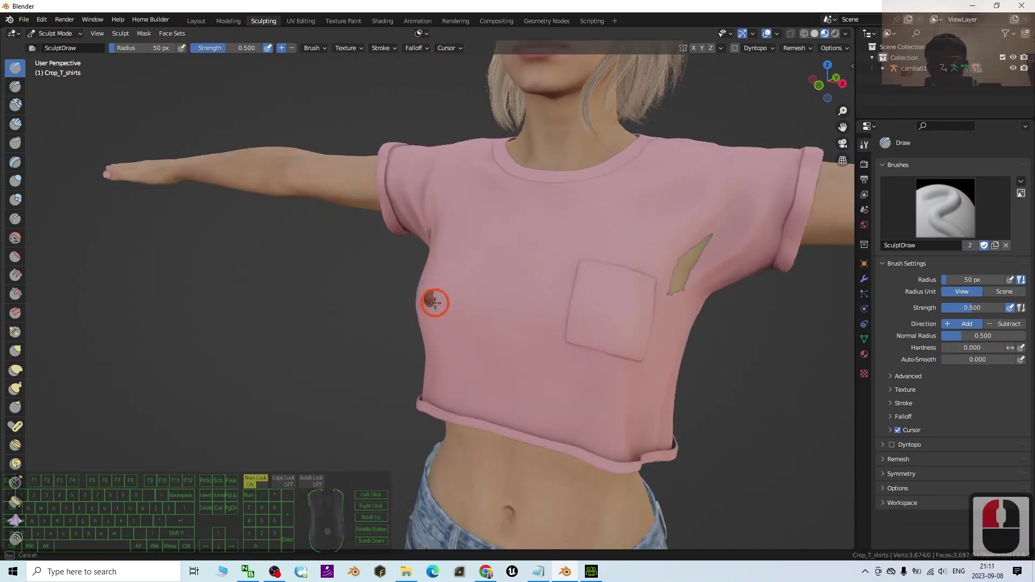
pyautogui.click(432, 297)
pyautogui.click(431, 297)
pyautogui.click(430, 298)
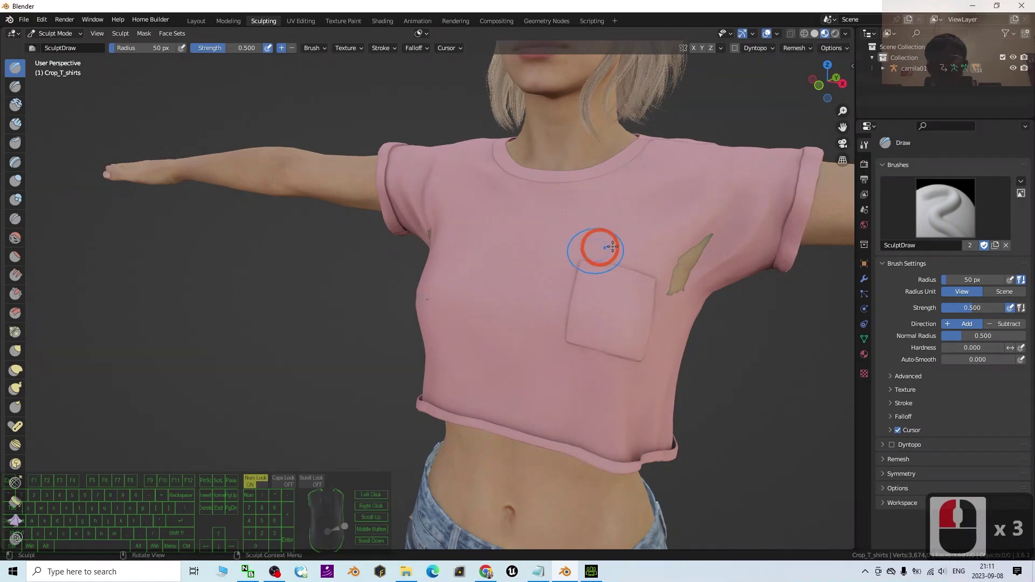
# Sculpt the T-shirt outward over the skin gap between the chest pocket and the left armpit, and inspect the shirt all around
pyautogui.moveTo(539, 415)
pyautogui.mouseDown(button='middle')
pyautogui.moveTo(513, 427)
pyautogui.moveTo(507, 362)
pyautogui.moveTo(524, 329)
pyautogui.mouseUp(button='middle')
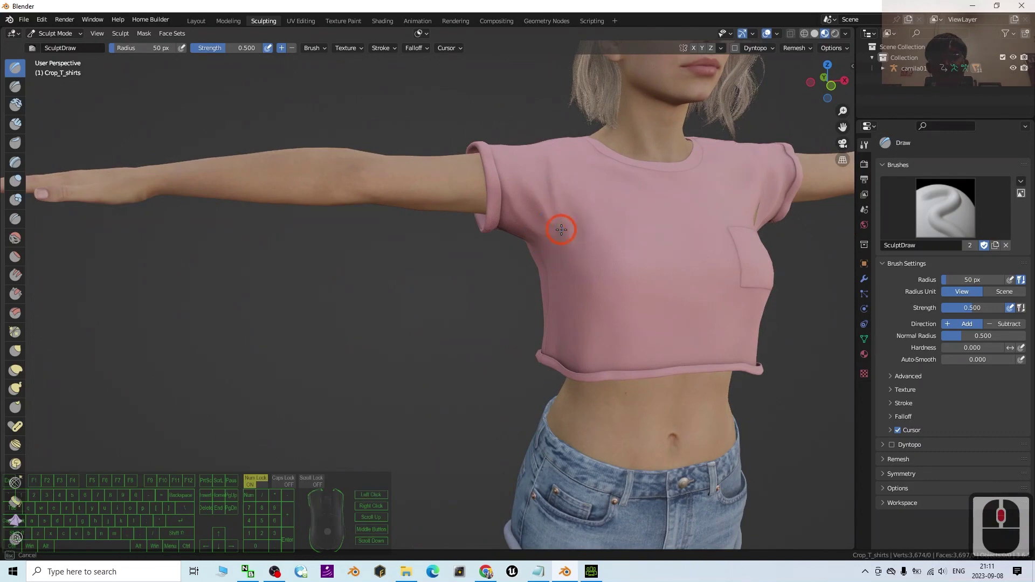
pyautogui.moveTo(744, 270); pyautogui.dragTo(460, 268, button='middle')
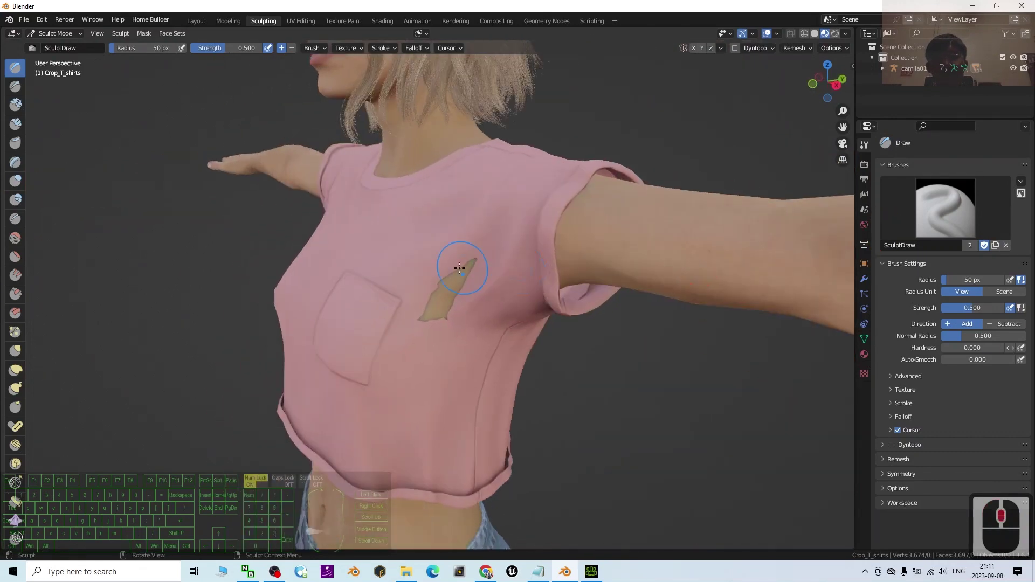
pyautogui.moveTo(429, 317)
pyautogui.mouseDown(button='middle')
pyautogui.moveTo(490, 363)
pyautogui.moveTo(436, 371)
pyautogui.mouseUp(button='middle')
pyautogui.moveTo(184, 239); pyautogui.dragTo(188, 259)
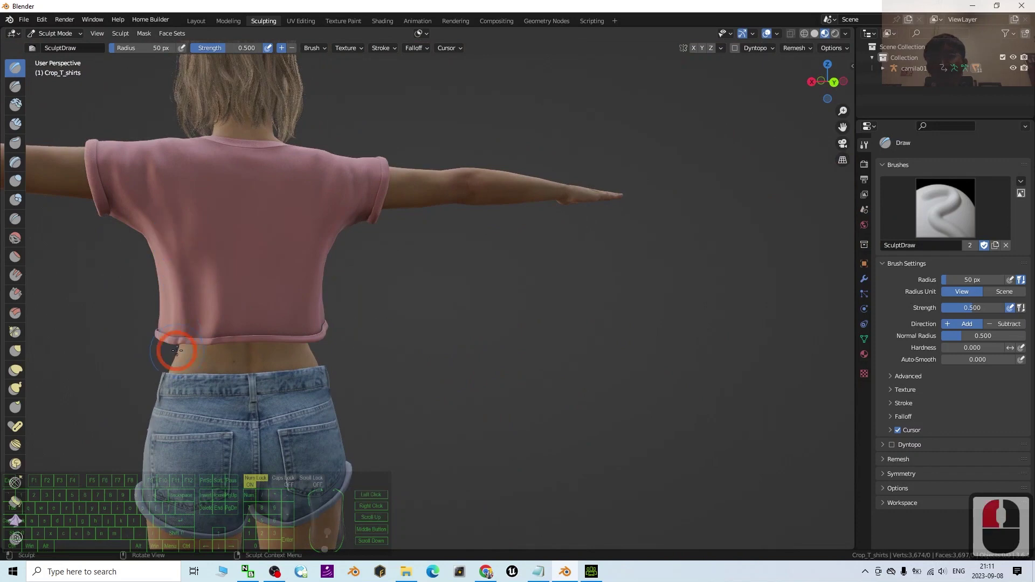
pyautogui.moveTo(169, 351)
pyautogui.mouseDown(button='middle')
pyautogui.moveTo(318, 331)
pyautogui.moveTo(419, 340)
pyautogui.moveTo(481, 303)
pyautogui.mouseUp(button='middle')
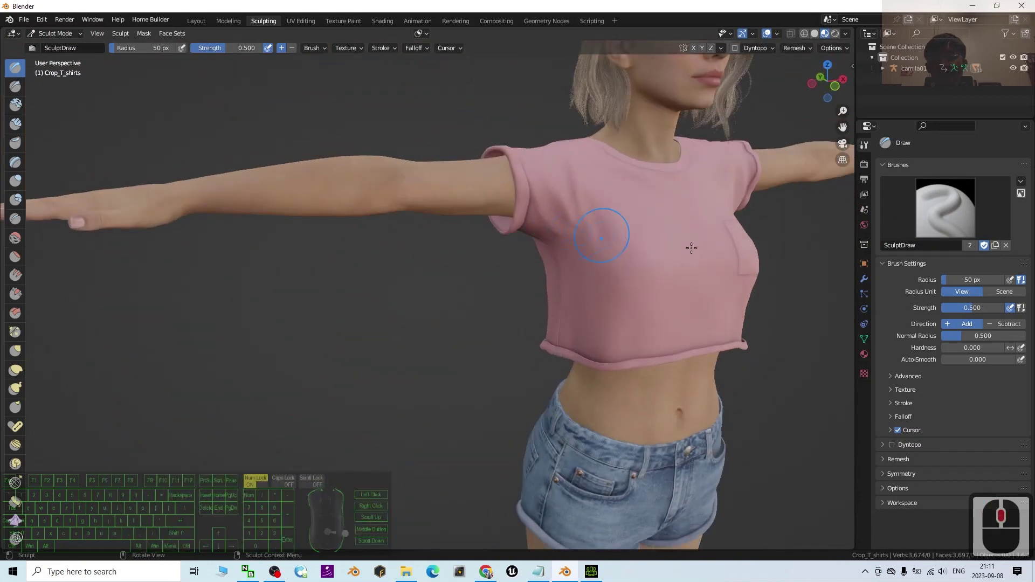
pyautogui.moveTo(706, 264); pyautogui.dragTo(592, 319, button='middle')
pyautogui.scroll(-4, 655, 278)
pyautogui.scroll(2, 659, 294)
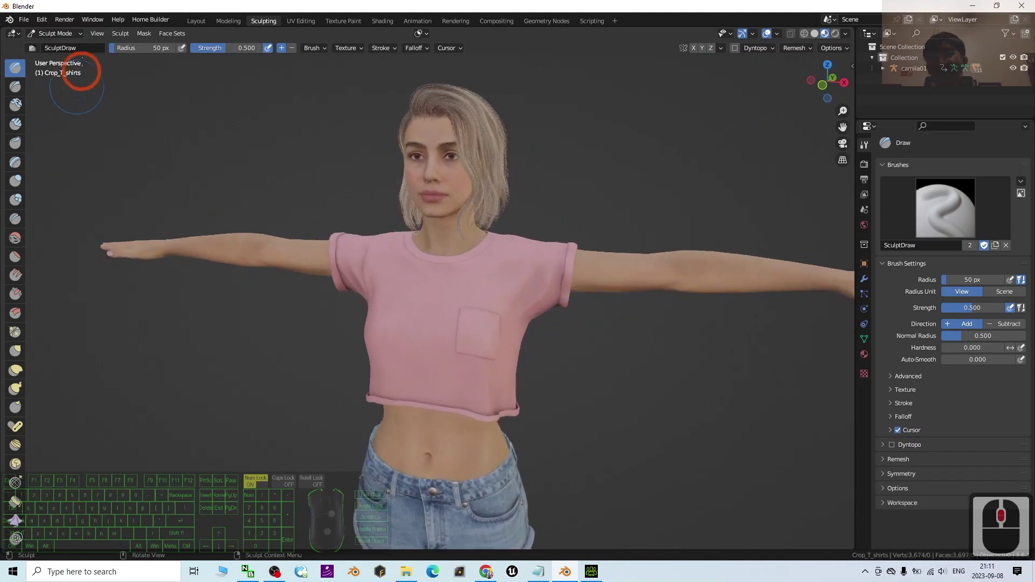
# Return to the Layout workspace and apply the CC3 scene lighting preset from the CC/iC Scene Tools
pyautogui.click(196, 20)
pyautogui.scroll(3, 509, 222)
pyautogui.scroll(-3, 509, 222)
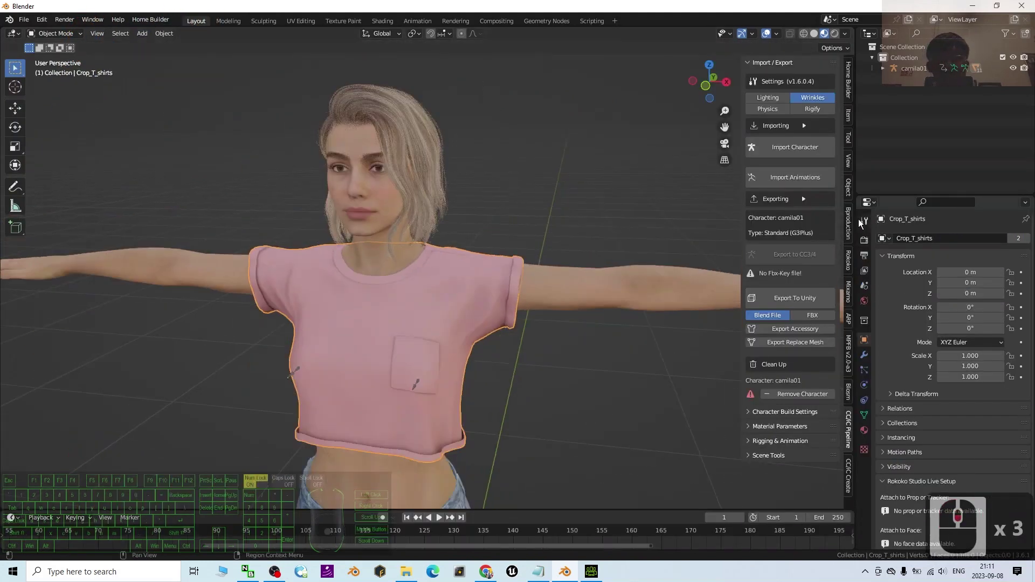
pyautogui.click(748, 456)
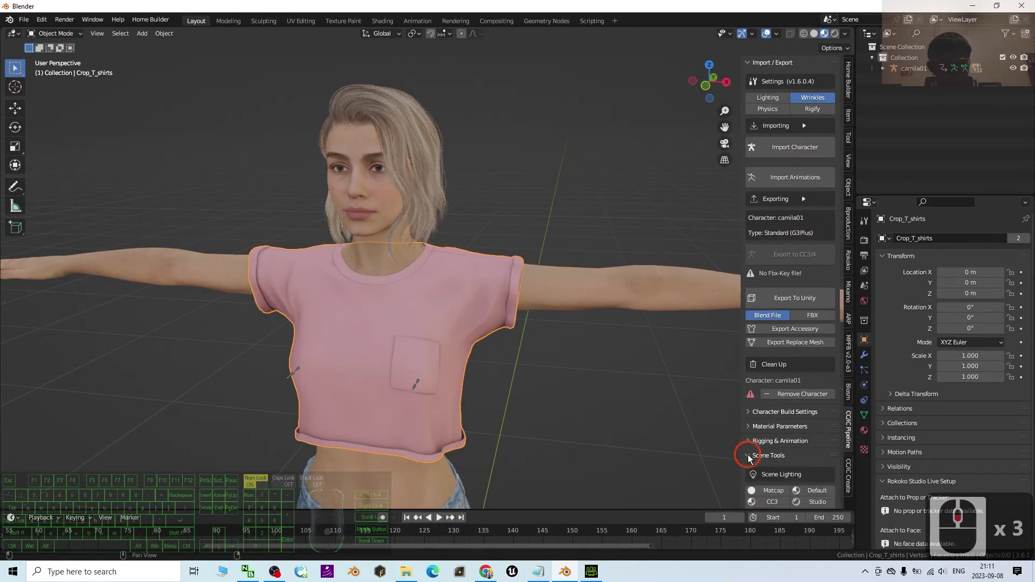
pyautogui.scroll(-5, 762, 381)
pyautogui.click(771, 394)
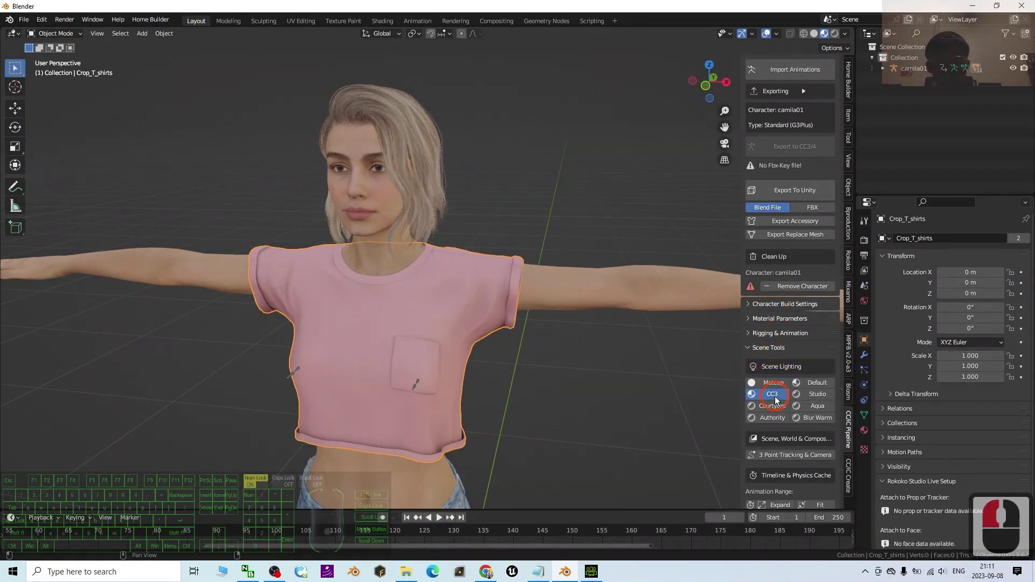
pyautogui.scroll(2, 321, 210)
pyautogui.scroll(-3, 322, 210)
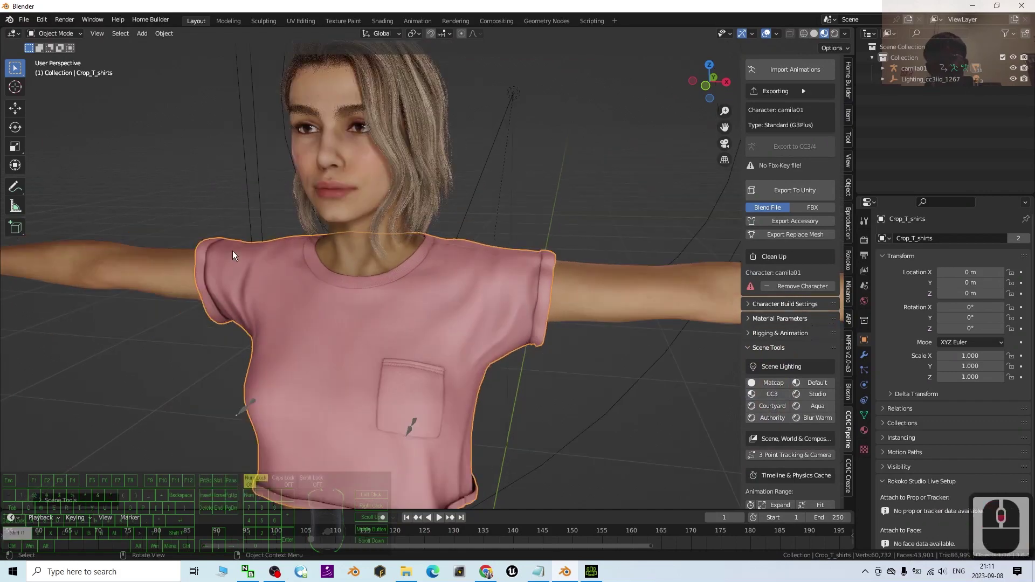
pyautogui.moveTo(232, 250); pyautogui.dragTo(232, 361, button='middle')
# Try the Studio and Matcap scene lighting presets, and reapply the CC3 preset
pyautogui.click(811, 399)
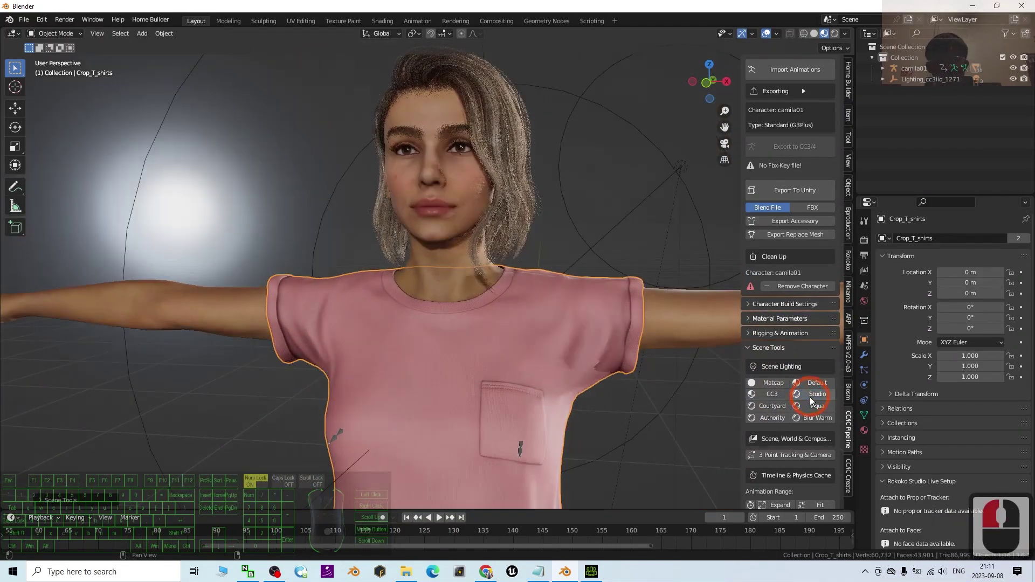
pyautogui.moveTo(506, 224); pyautogui.dragTo(606, 265, button='middle')
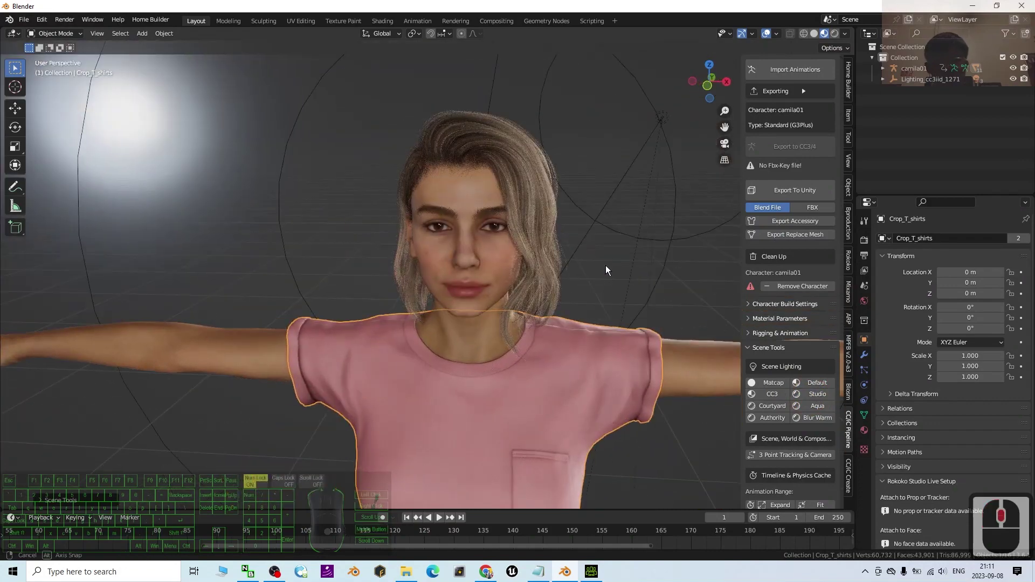
pyautogui.click(765, 384)
pyautogui.click(772, 394)
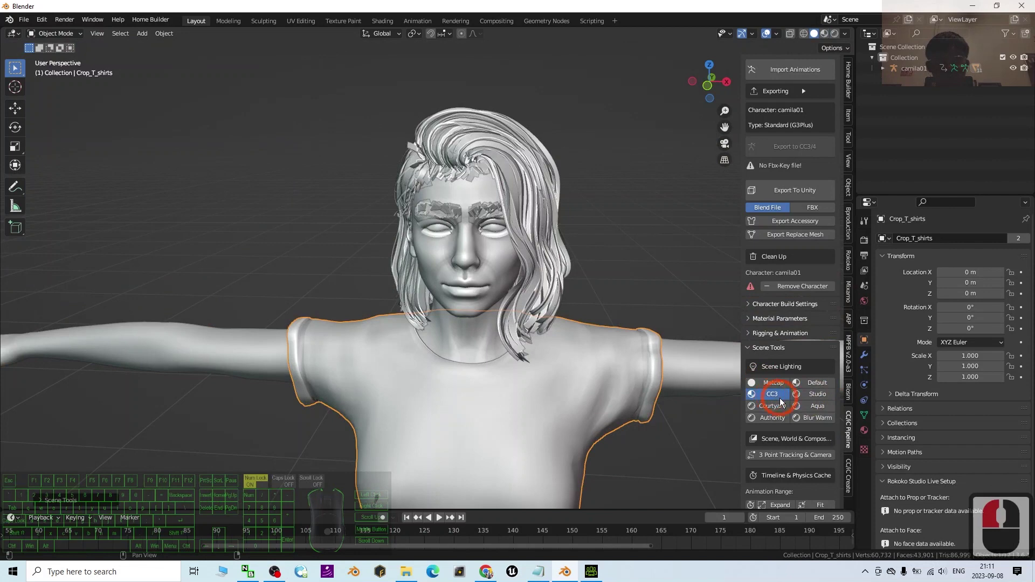
# Examine the whole character and the surrounding lights under the CC3 lighting from the front and the side
pyautogui.scroll(-3, 528, 319)
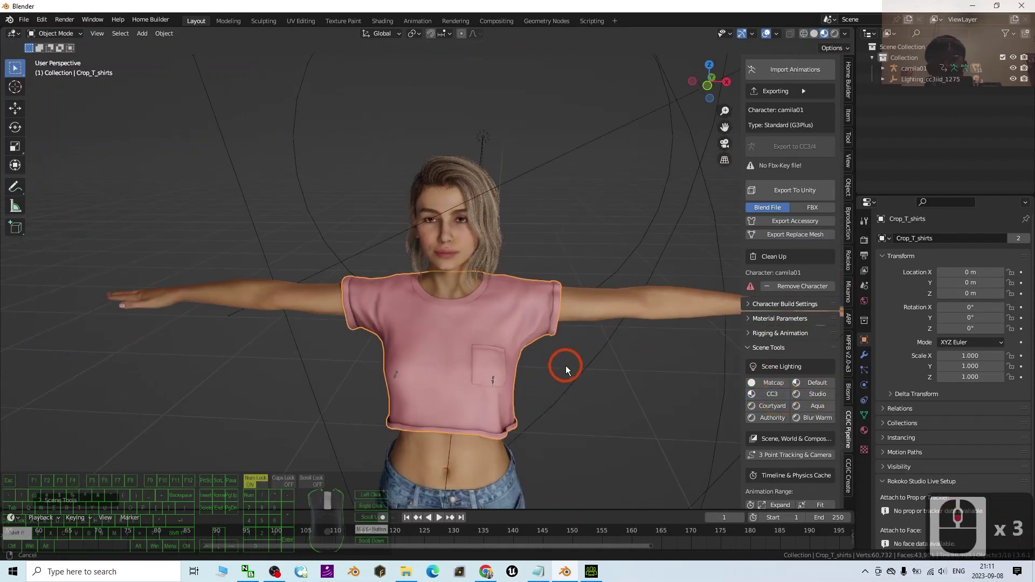
pyautogui.scroll(2, 575, 330)
pyautogui.scroll(-5, 574, 331)
pyautogui.keyDown('shift'); pyautogui.moveTo(549, 345); pyautogui.dragTo(541, 325, button='middle'); pyautogui.keyUp('shift')
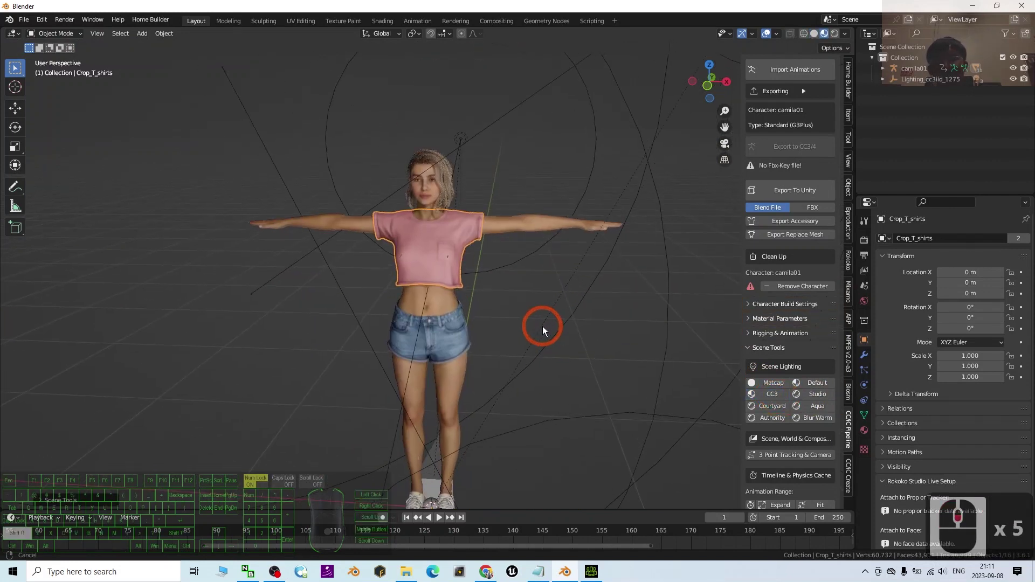
pyautogui.scroll(3, 531, 291)
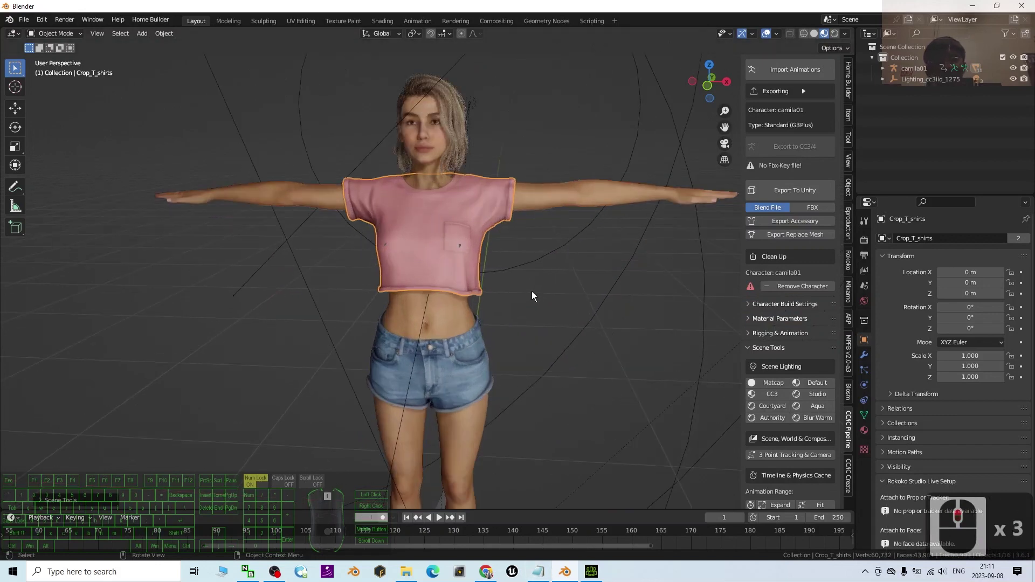
pyautogui.click(616, 312)
pyautogui.scroll(-2, 462, 293)
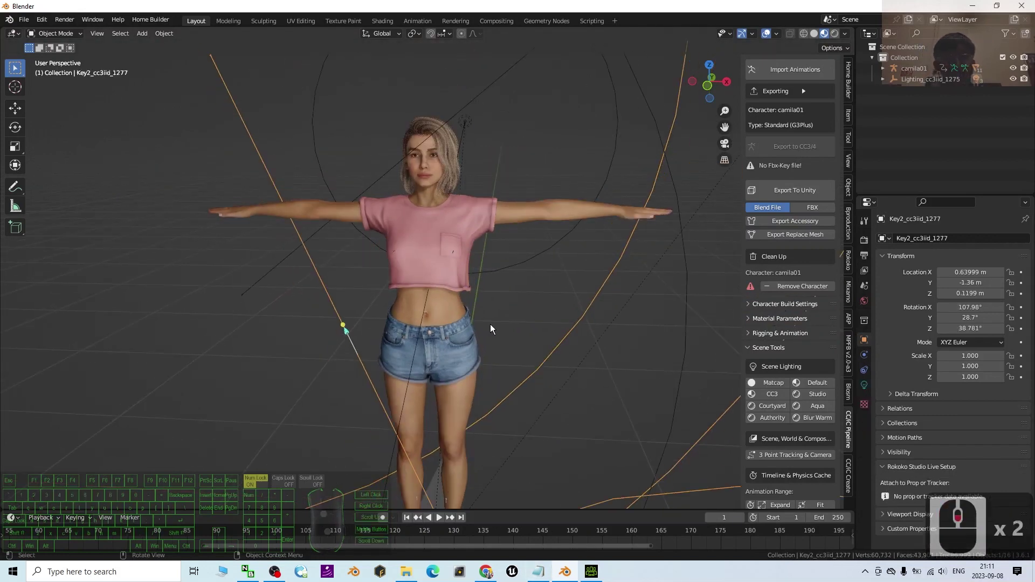
pyautogui.scroll(3, 489, 323)
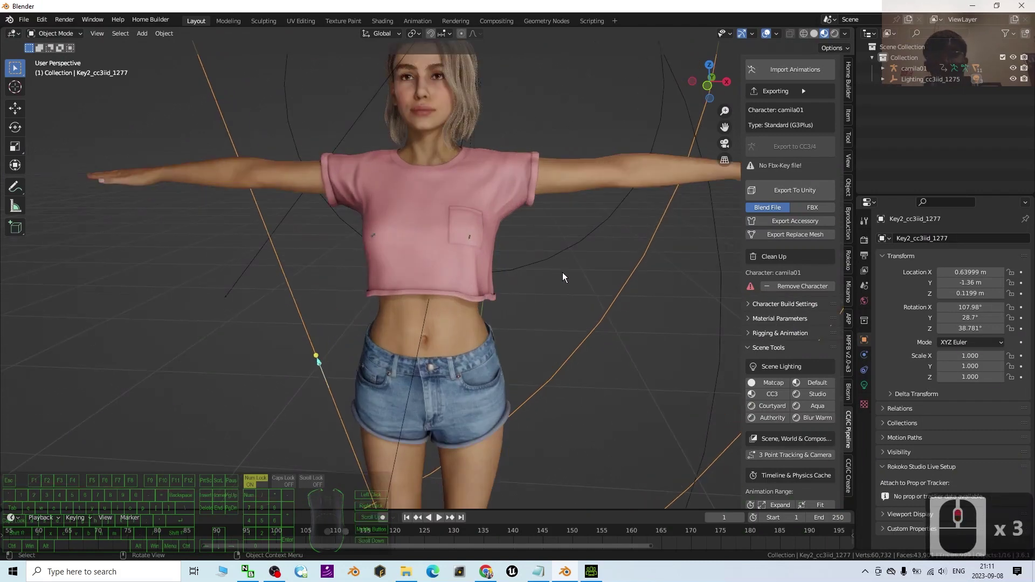
pyautogui.scroll(-4, 553, 284)
pyautogui.moveTo(533, 339); pyautogui.dragTo(506, 313, button='middle')
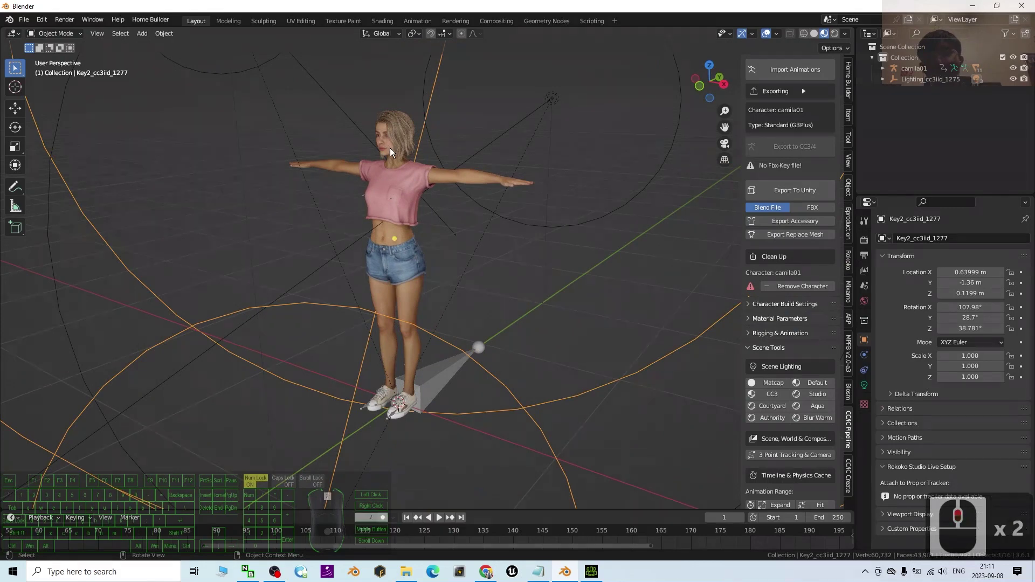
pyautogui.scroll(2, 400, 202)
pyautogui.scroll(-1, 400, 202)
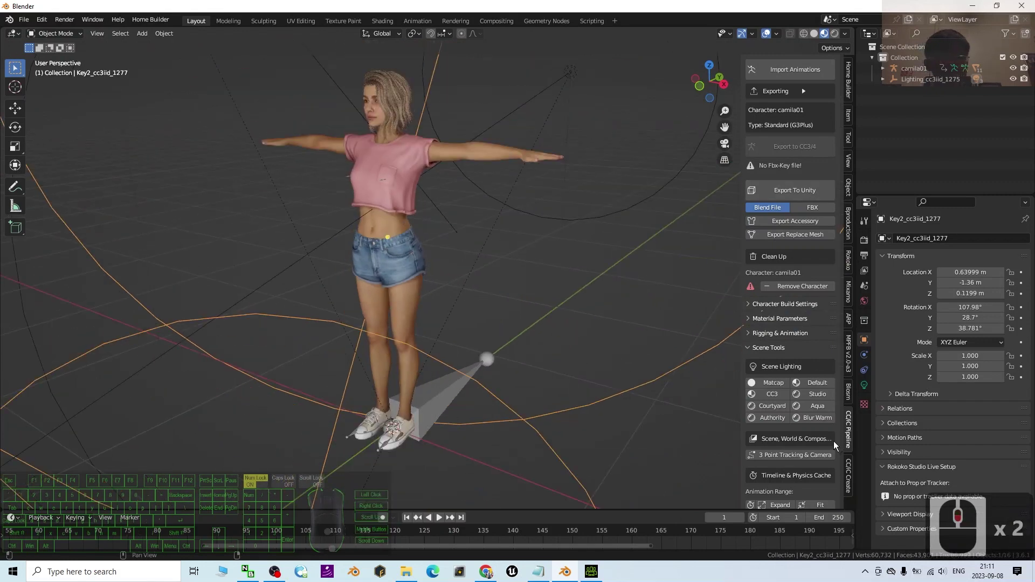
# Select the camila01 armature and enable In Front in its viewport display settings
pyautogui.click(425, 403)
pyautogui.scroll(1, 444, 148)
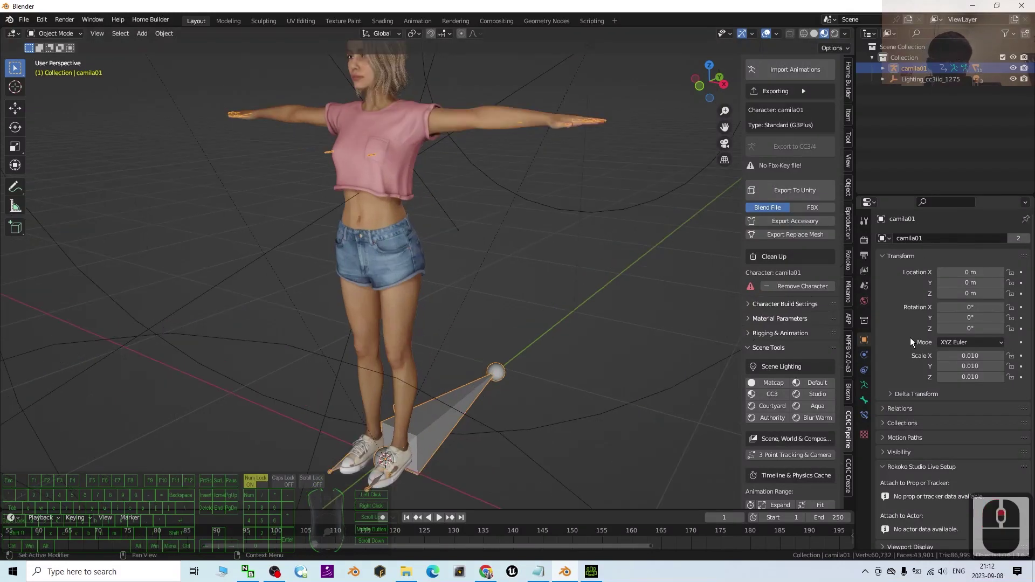
pyautogui.click(432, 426)
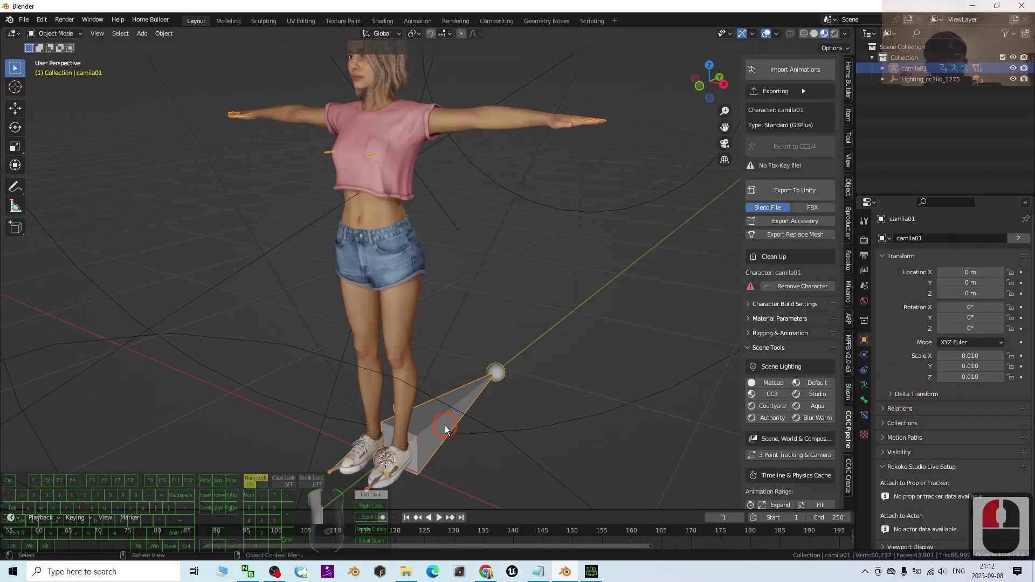
pyautogui.click(864, 384)
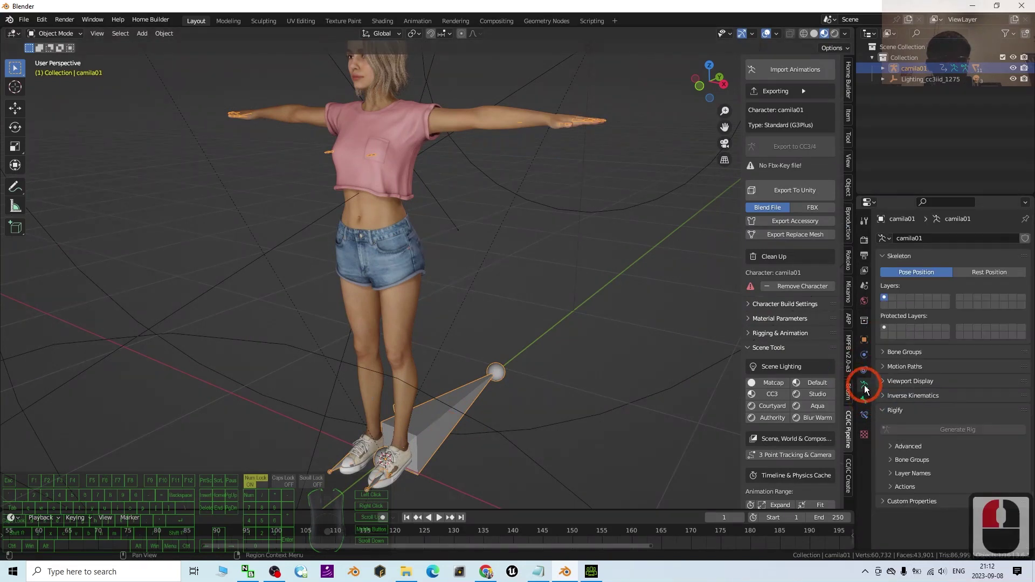
pyautogui.click(892, 381)
pyautogui.click(941, 446)
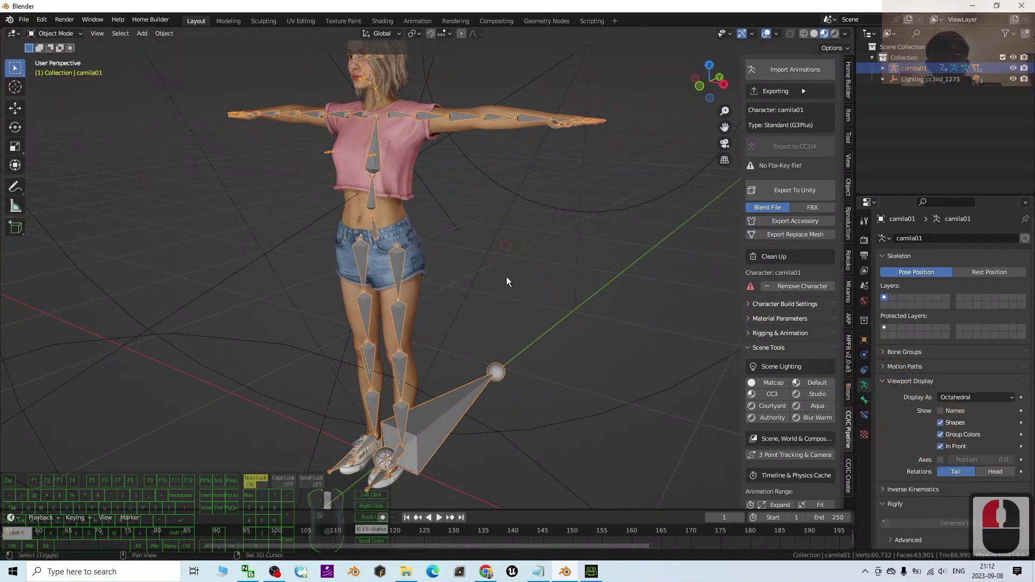
# Display the armature's bones as Stick and switch the armature to Edit Mode
pyautogui.keyDown('shift'); pyautogui.moveTo(506, 276); pyautogui.dragTo(532, 383, button='middle'); pyautogui.keyUp('shift')
pyautogui.scroll(5, 435, 298)
pyautogui.moveTo(454, 339); pyautogui.dragTo(562, 300, button='middle')
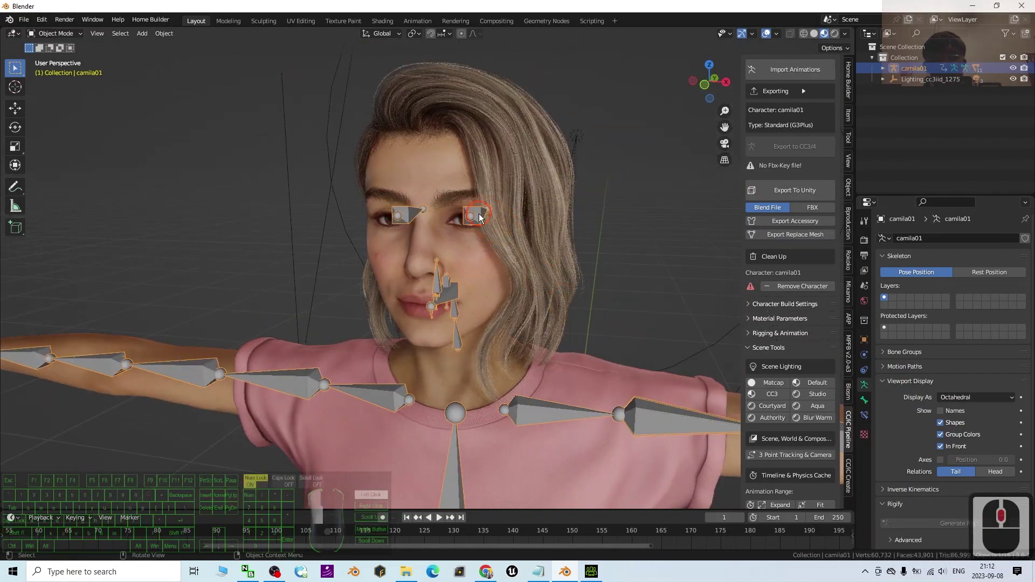
pyautogui.click(949, 398)
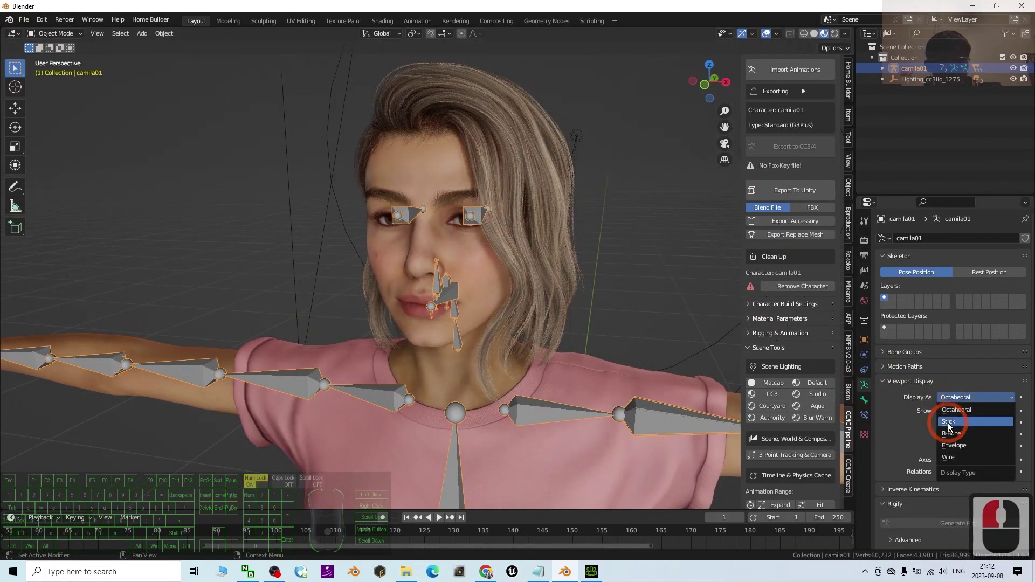
pyautogui.click(948, 423)
pyautogui.click(55, 33)
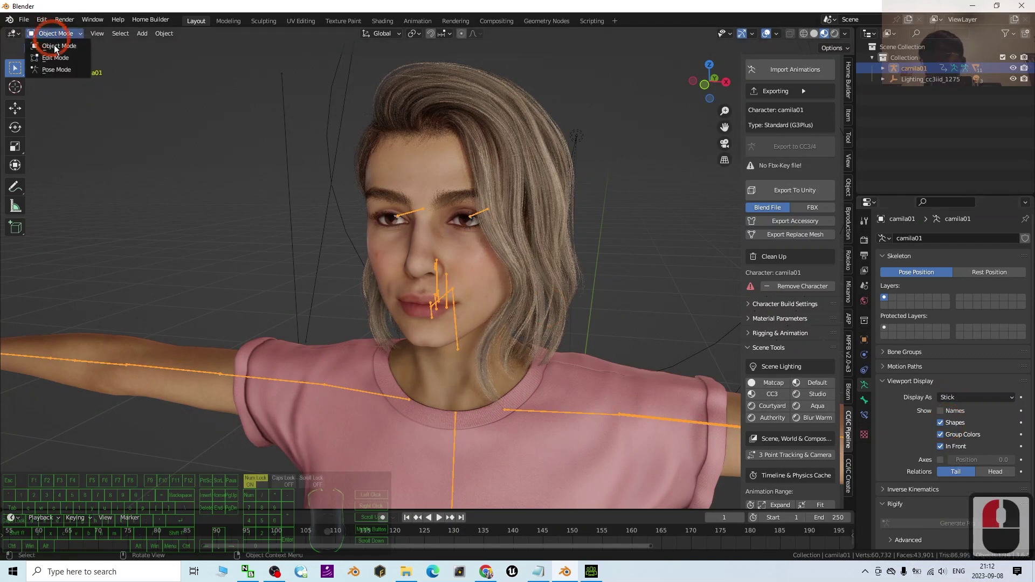
pyautogui.click(54, 58)
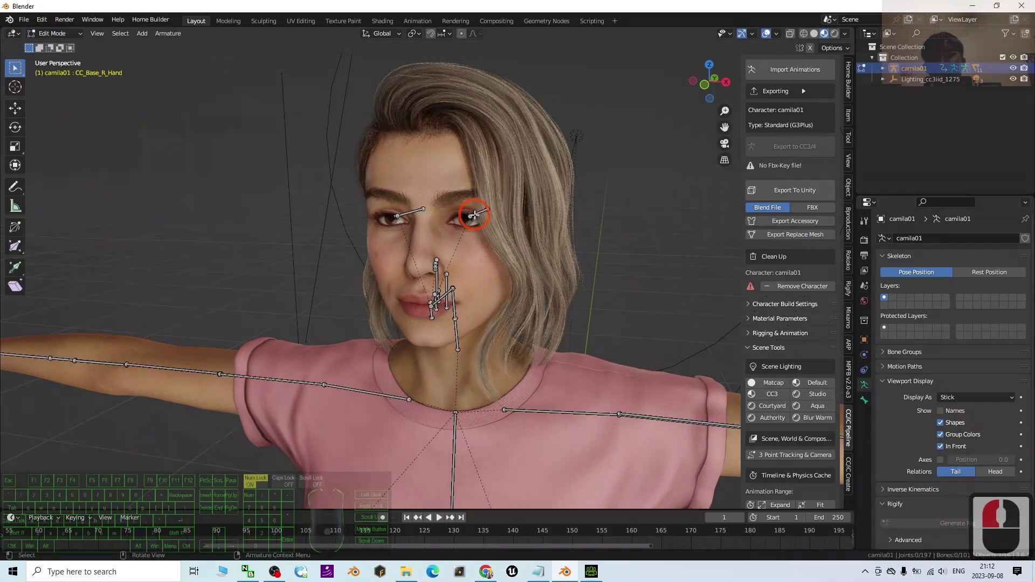
# Rotate the CC_Base_L_Eye bone slightly about the global Z axis
pyautogui.click(474, 214)
pyautogui.click(15, 126)
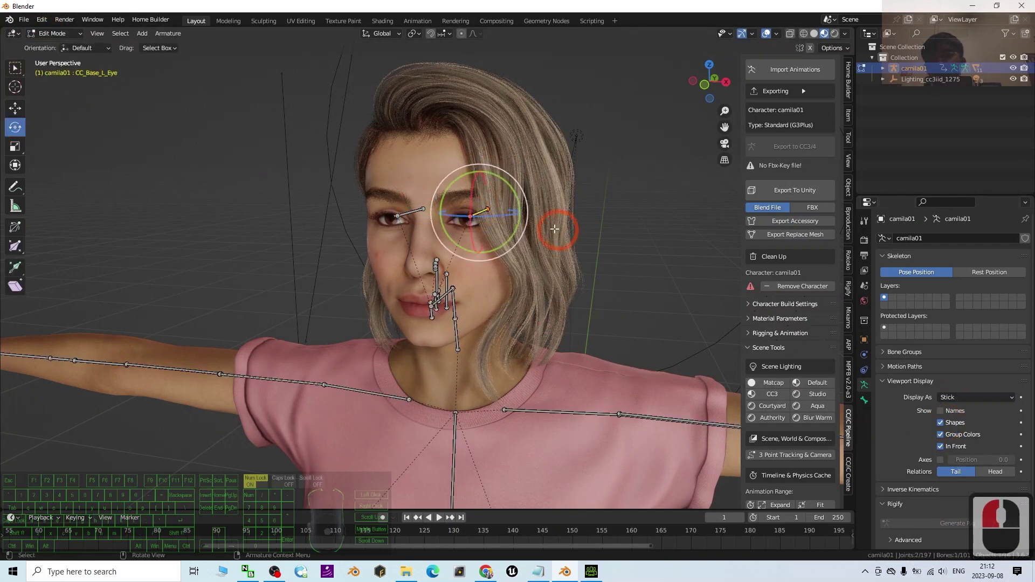
pyautogui.moveTo(517, 216); pyautogui.dragTo(507, 216)
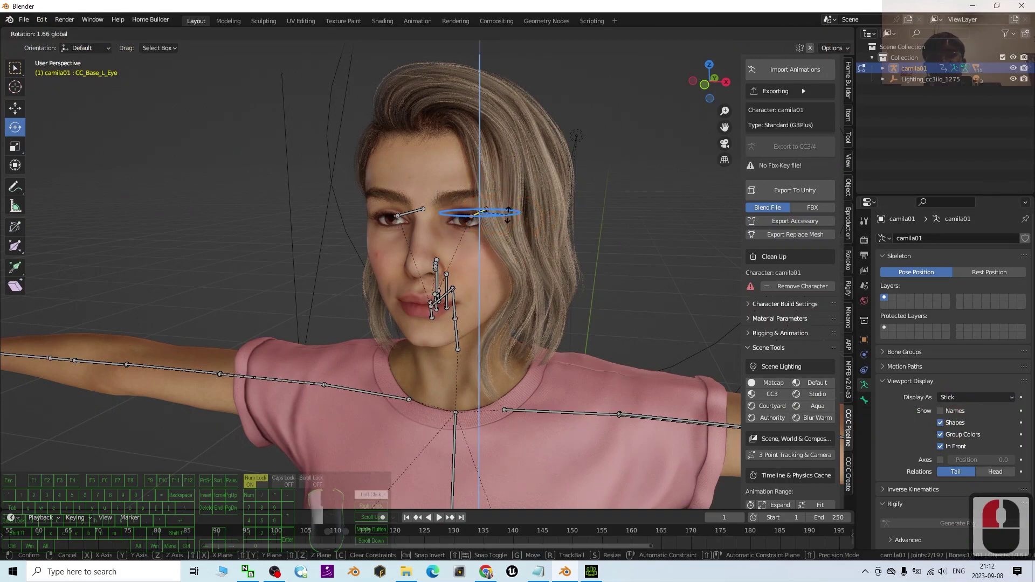
pyautogui.moveTo(615, 212); pyautogui.dragTo(616, 216)
pyautogui.scroll(-3, 571, 263)
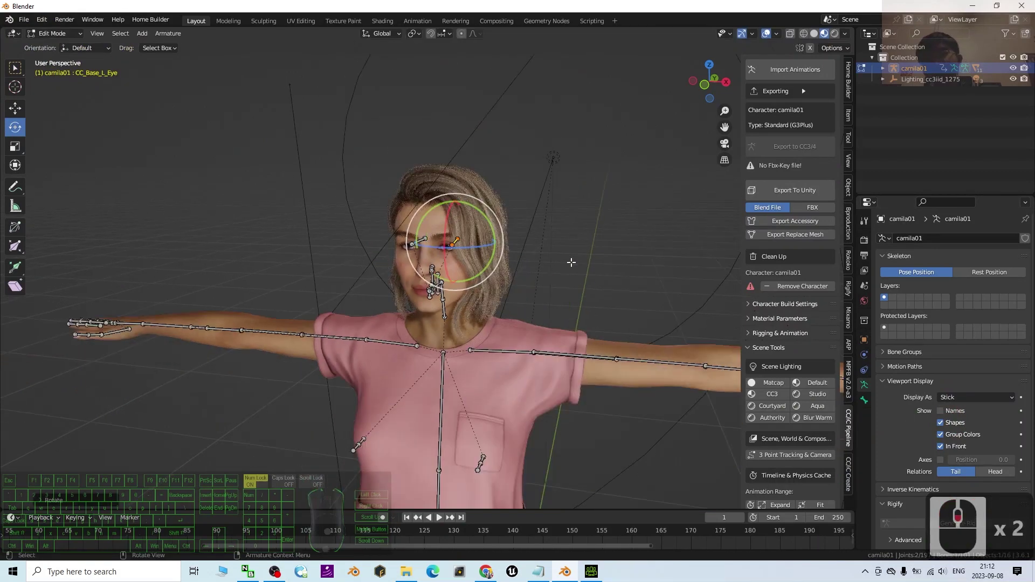
pyautogui.scroll(3, 573, 264)
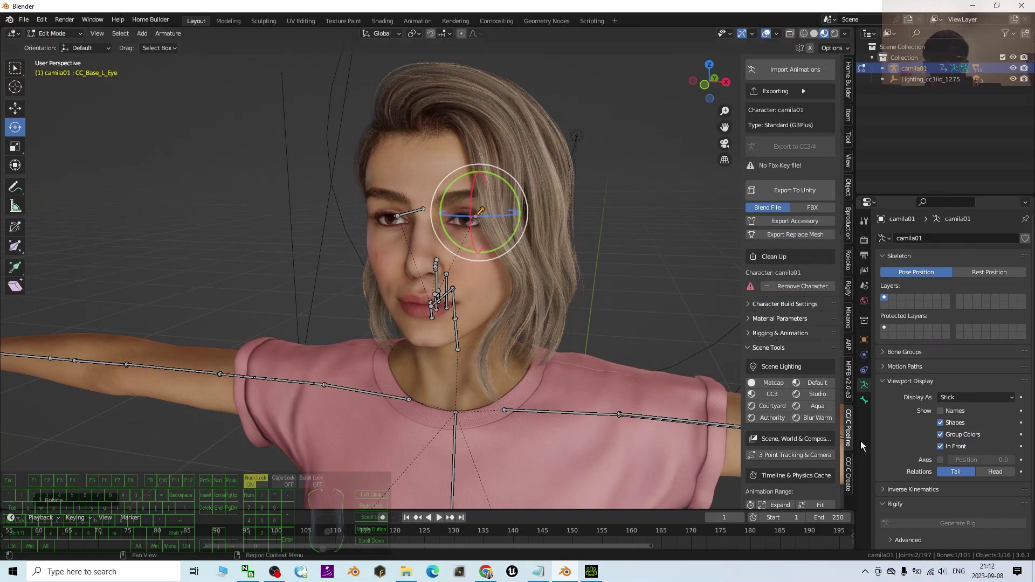
# Launch a second Blender 3.6 session
pyautogui.click(89, 571)
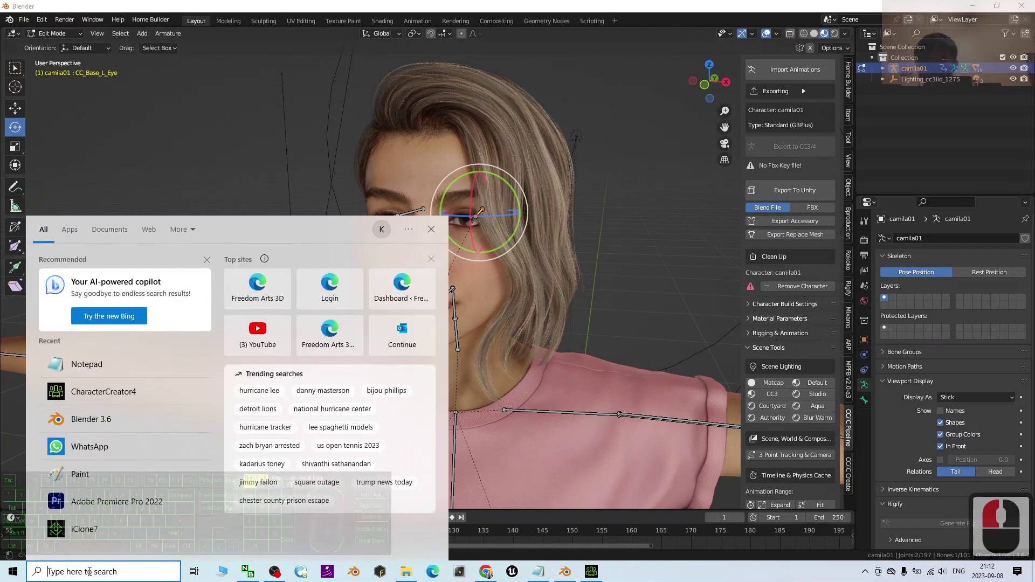
pyautogui.click(108, 413)
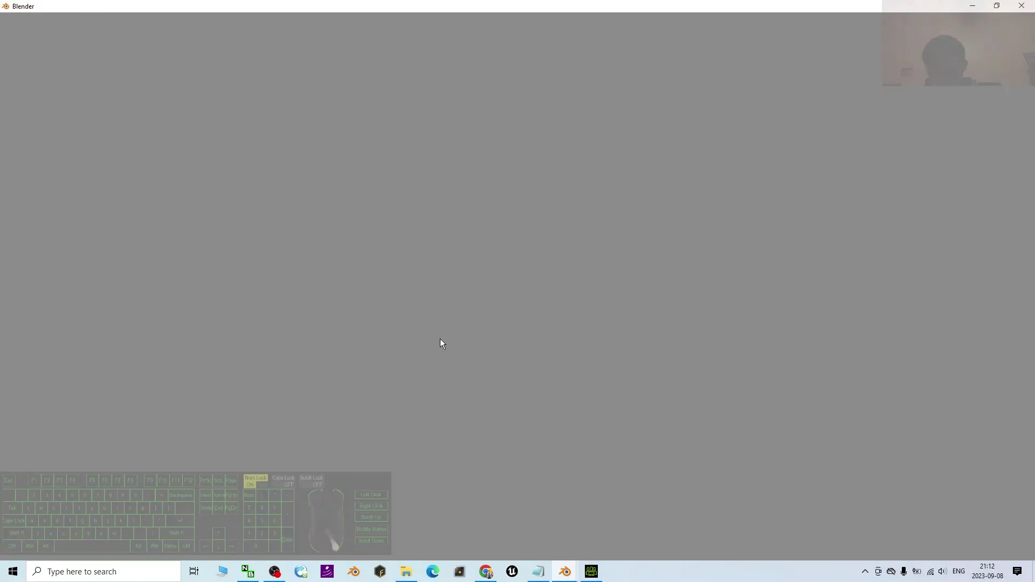
pyautogui.click(473, 6)
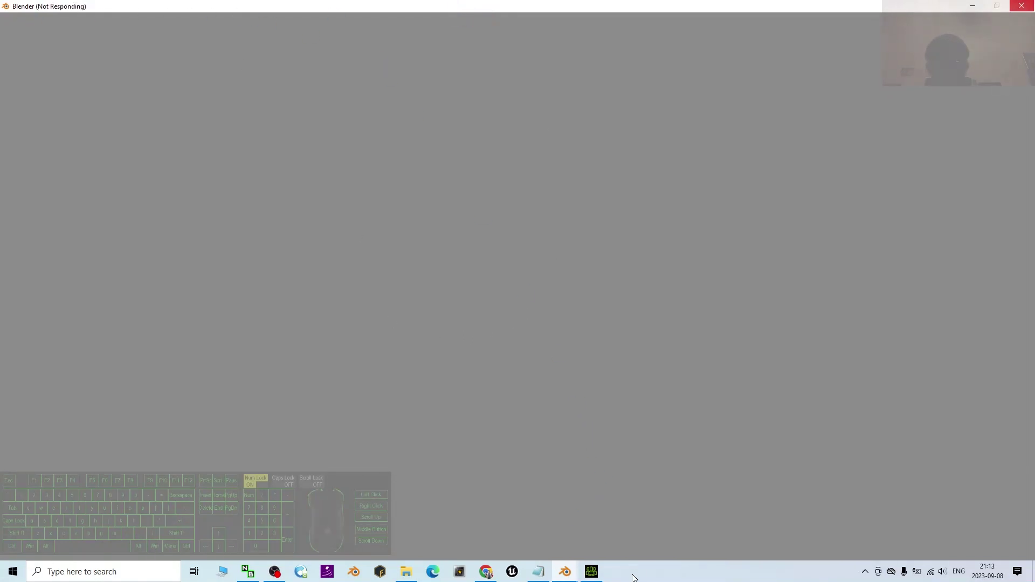
# Return to the Blender window containing the lit camila01 character and view its head and upper body
pyautogui.moveTo(566, 571); pyautogui.dragTo(589, 570)
pyautogui.click(587, 570)
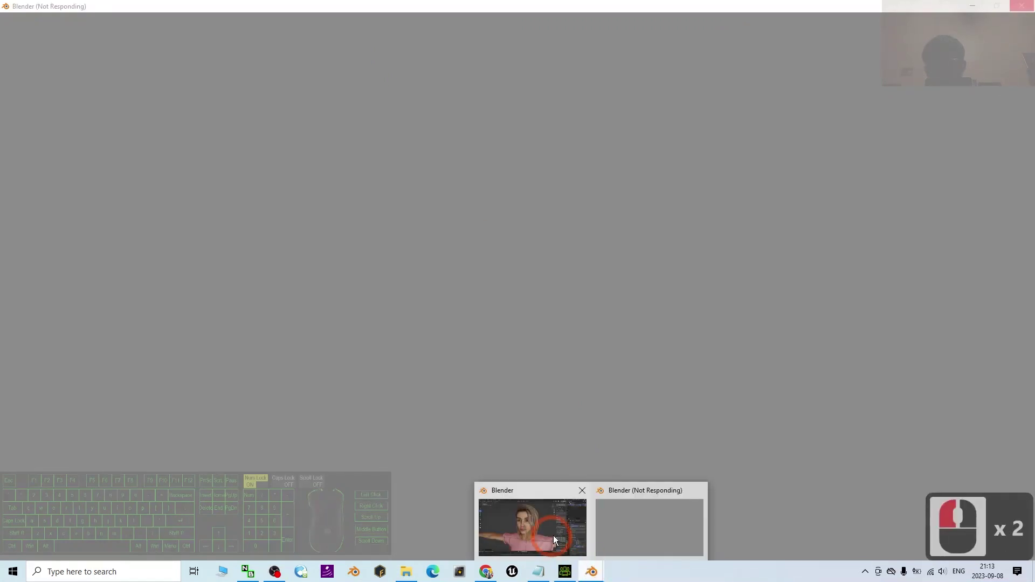
pyautogui.moveTo(553, 536)
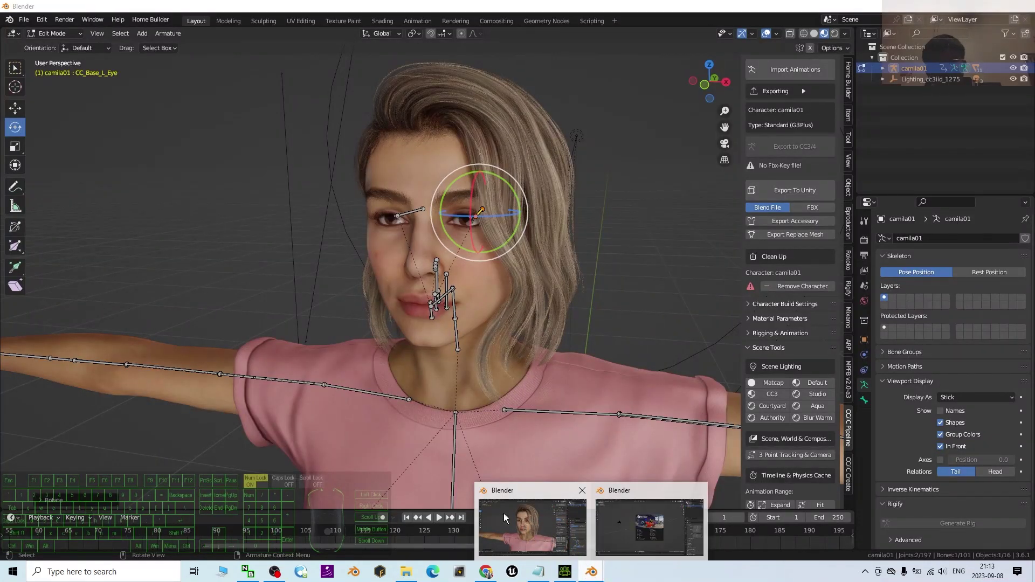
pyautogui.click(533, 515)
pyautogui.scroll(3, 550, 291)
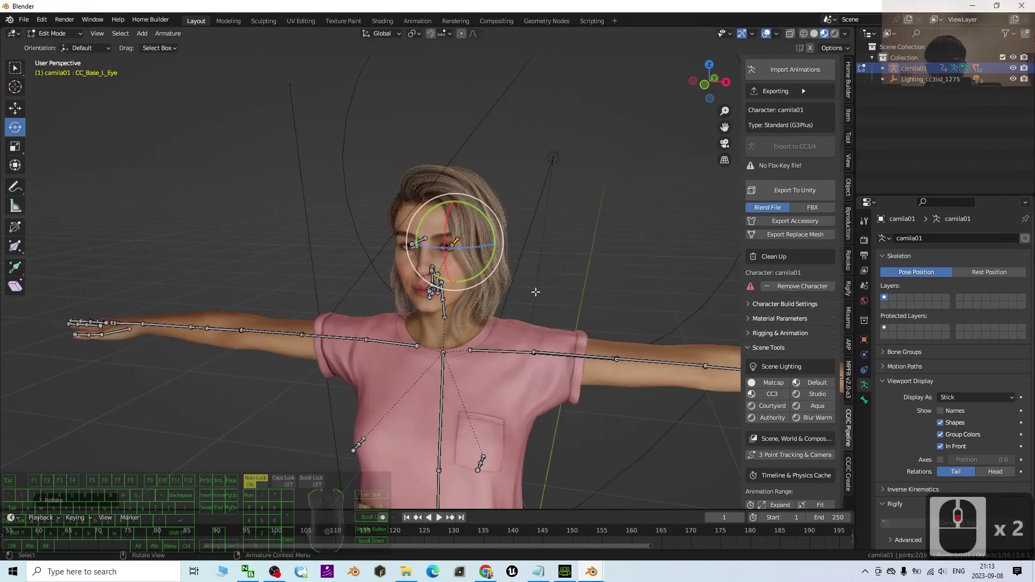
pyautogui.scroll(-2, 586, 323)
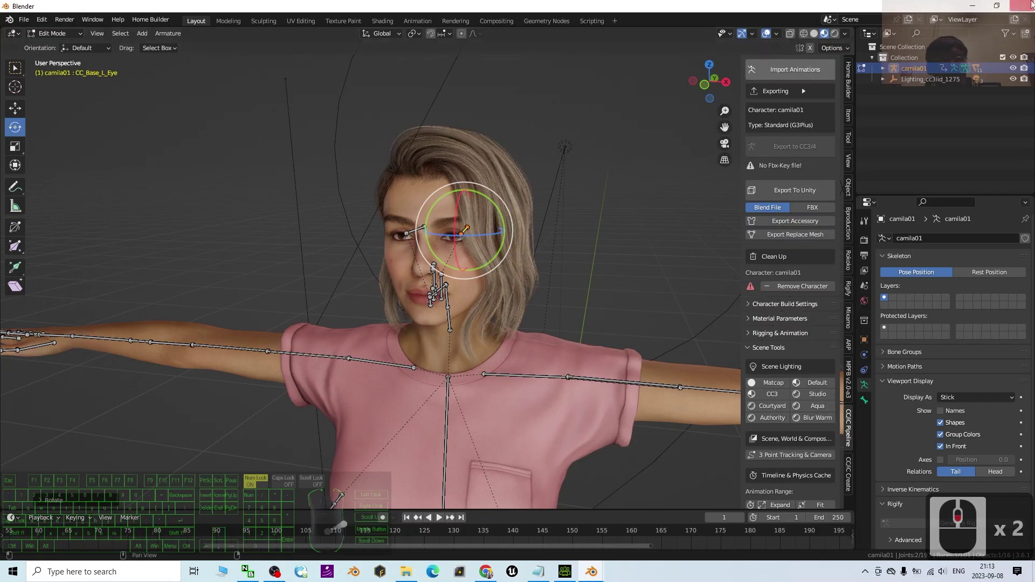
# Switch to the new Blender session, dismiss its splash screen and delete all the default objects
pyautogui.click(972, 5)
pyautogui.click(429, 288)
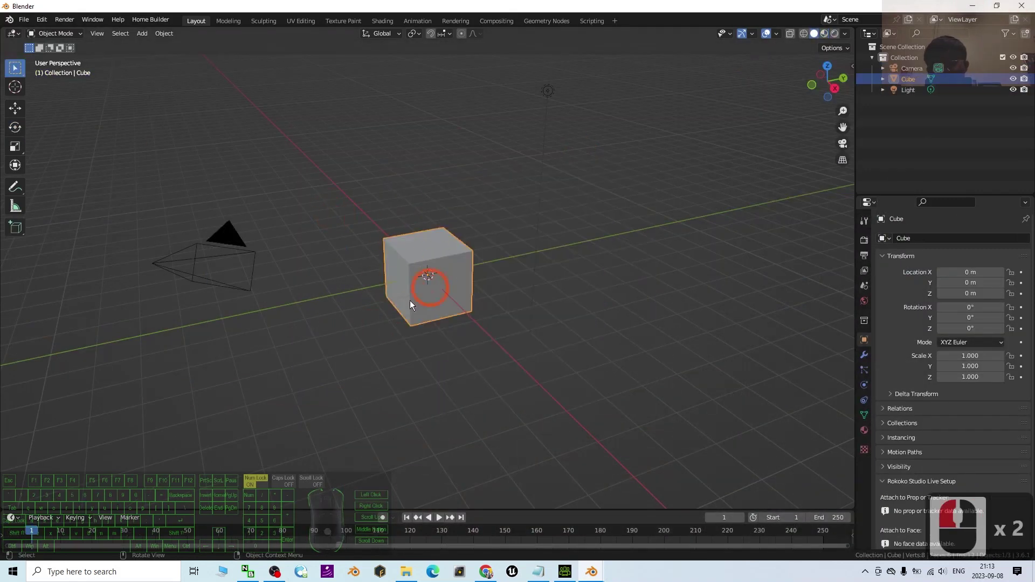
pyautogui.press('a')
pyautogui.press('Delete')
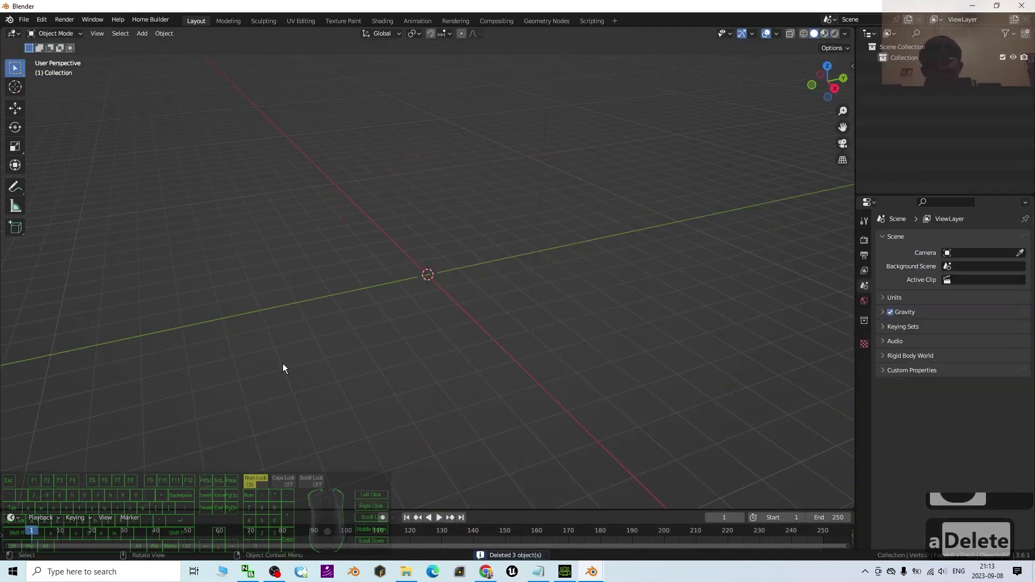
# Import camila01.Fbx from the Desktop folder with the standard FBX importer
pyautogui.click(25, 20)
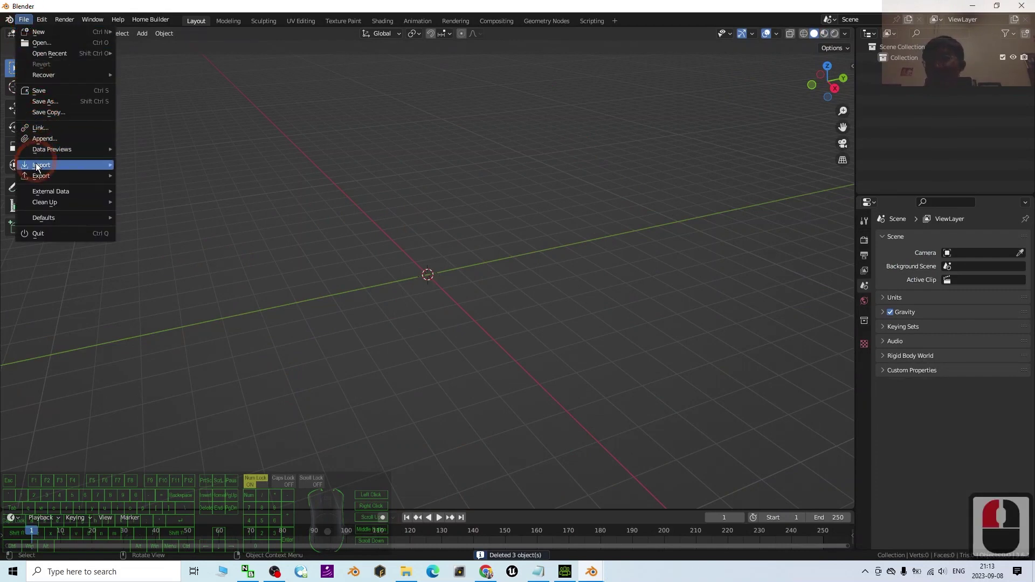
pyautogui.moveTo(41, 165)
pyautogui.click(144, 272)
pyautogui.click(157, 282)
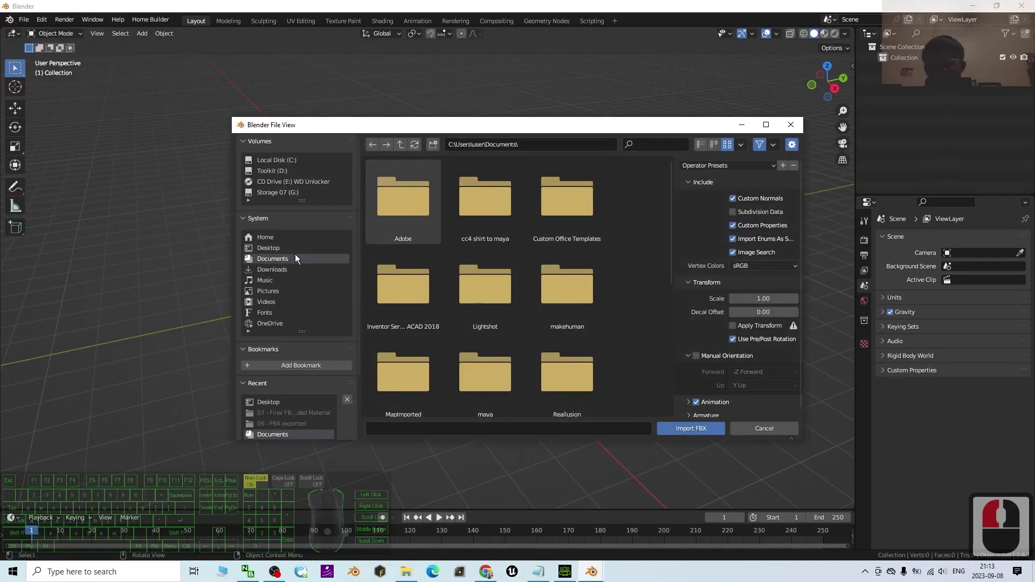
pyautogui.click(273, 248)
pyautogui.click(496, 210)
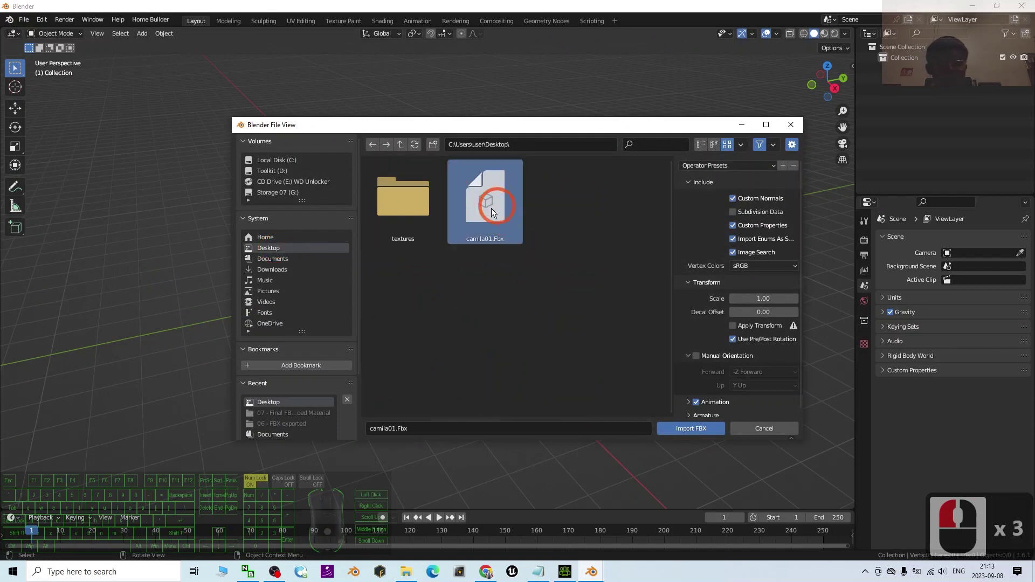
pyautogui.doubleClick(489, 208)
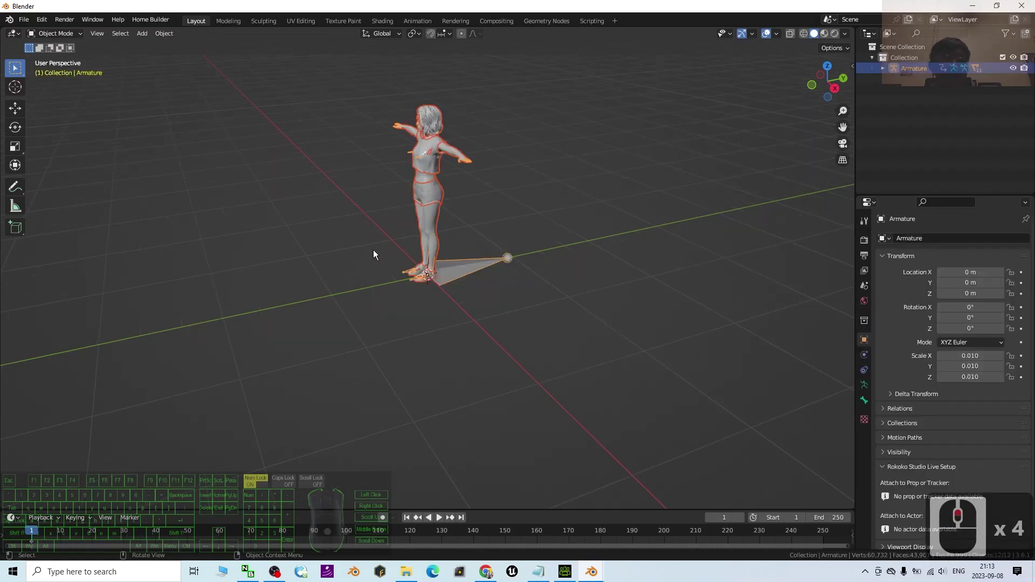
# Display the imported character with Material Preview shading and clear the selection
pyautogui.scroll(-8, 474, 340)
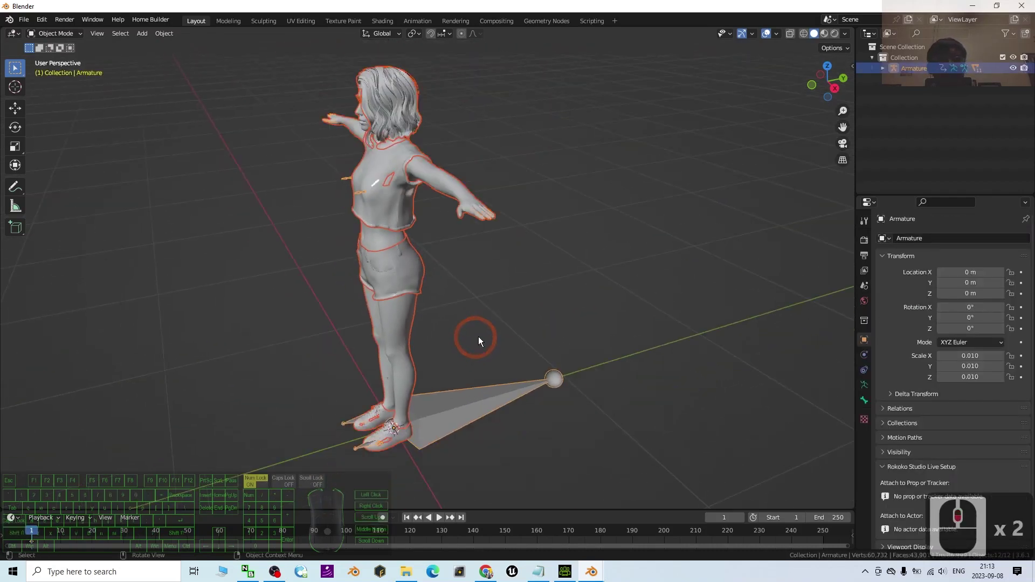
pyautogui.click(824, 34)
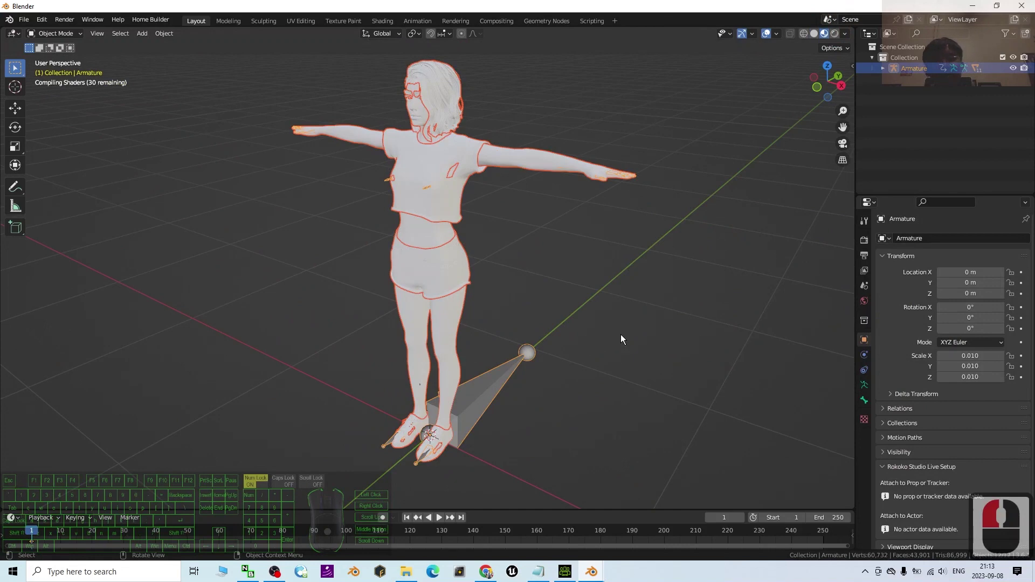
pyautogui.click(431, 92)
pyautogui.moveTo(696, 277); pyautogui.dragTo(785, 39, button='middle')
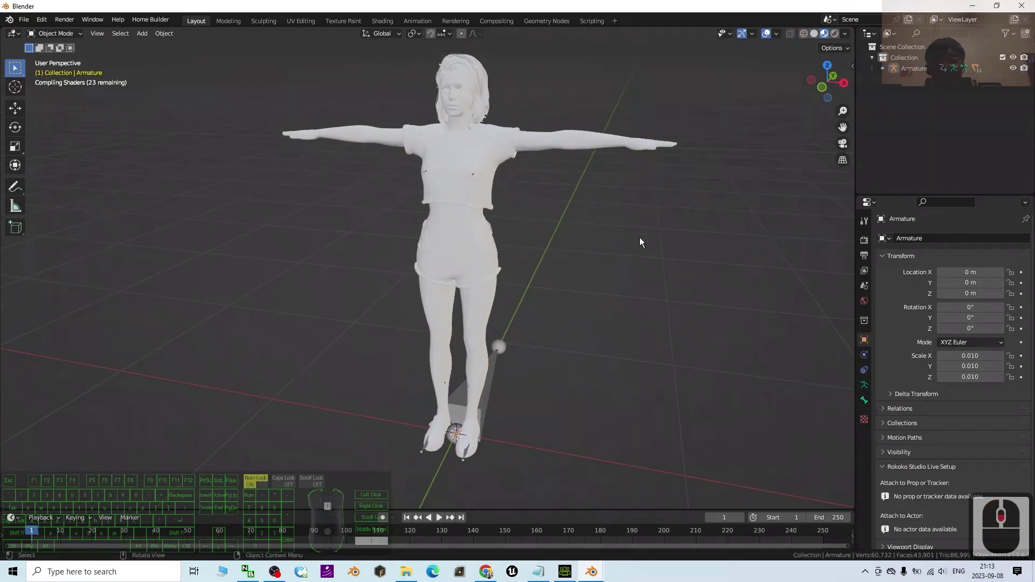
pyautogui.scroll(-2, 768, 62)
pyautogui.scroll(2, 612, 197)
# Examine the imported character's face, hair transparency and shirt material up close
pyautogui.keyDown('shift'); pyautogui.moveTo(640, 190); pyautogui.dragTo(600, 348, button='middle'); pyautogui.keyUp('shift')
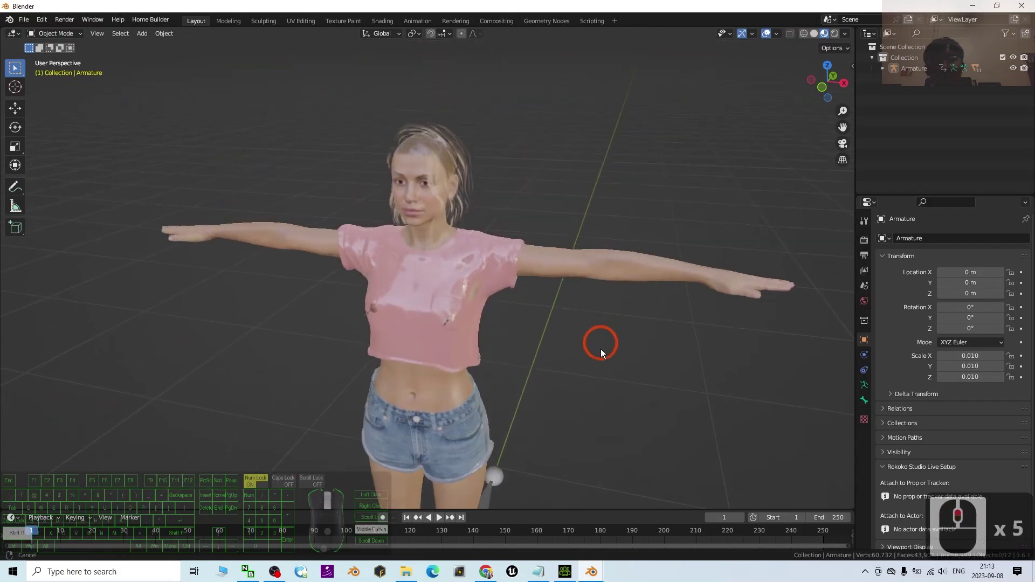
pyautogui.keyDown('shift'); pyautogui.moveTo(452, 233); pyautogui.dragTo(464, 291, button='middle'); pyautogui.keyUp('shift')
pyautogui.scroll(3, 506, 413)
pyautogui.keyDown('shift'); pyautogui.moveTo(506, 418); pyautogui.dragTo(532, 225, button='middle'); pyautogui.keyUp('shift')
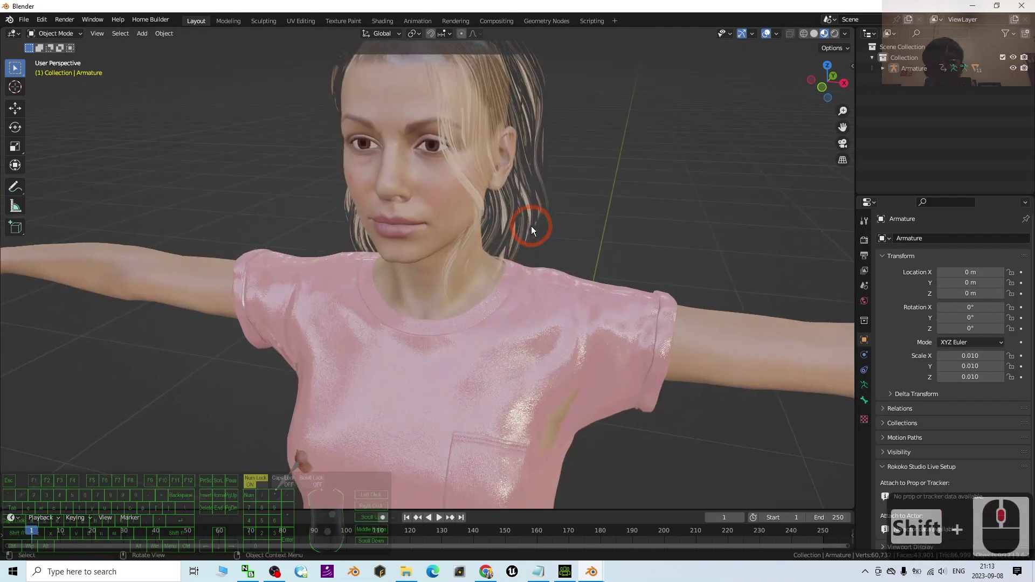
pyautogui.click(532, 225)
pyautogui.scroll(-2, 496, 237)
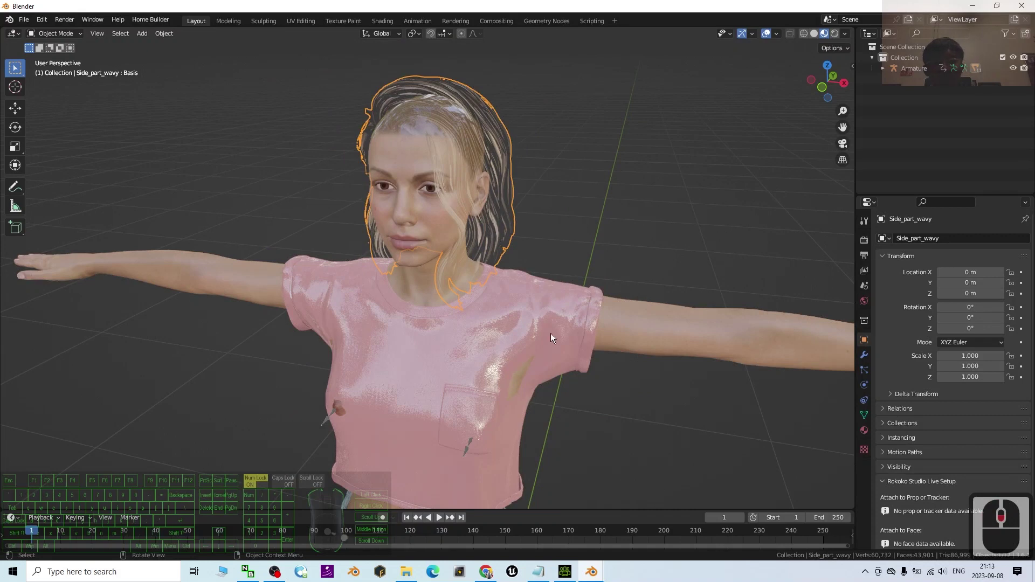
pyautogui.moveTo(541, 356); pyautogui.dragTo(550, 352, button='middle')
pyautogui.keyDown('shift'); pyautogui.moveTo(608, 272); pyautogui.dragTo(554, 315, button='middle'); pyautogui.keyUp('shift')
pyautogui.click(645, 222)
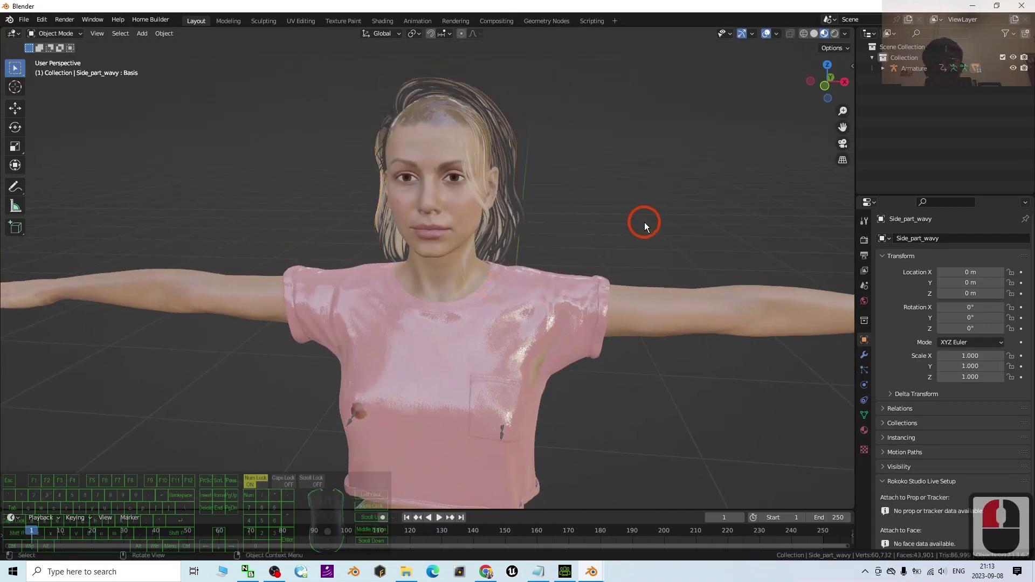
# Set the blend mode of the Side_part_wavy hair's Scalp_Transparency material to Alpha Hashed
pyautogui.click(511, 223)
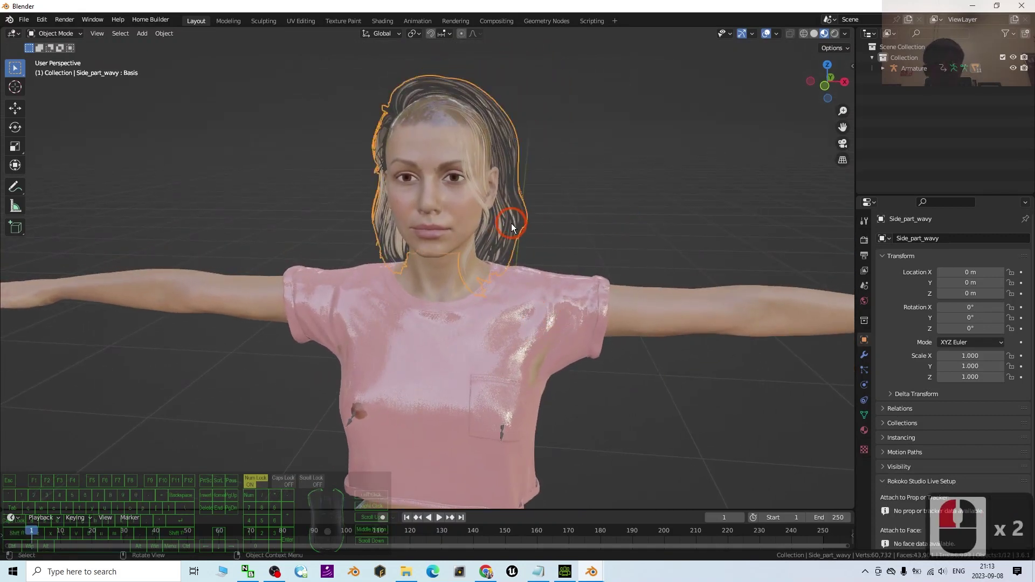
pyautogui.click(864, 430)
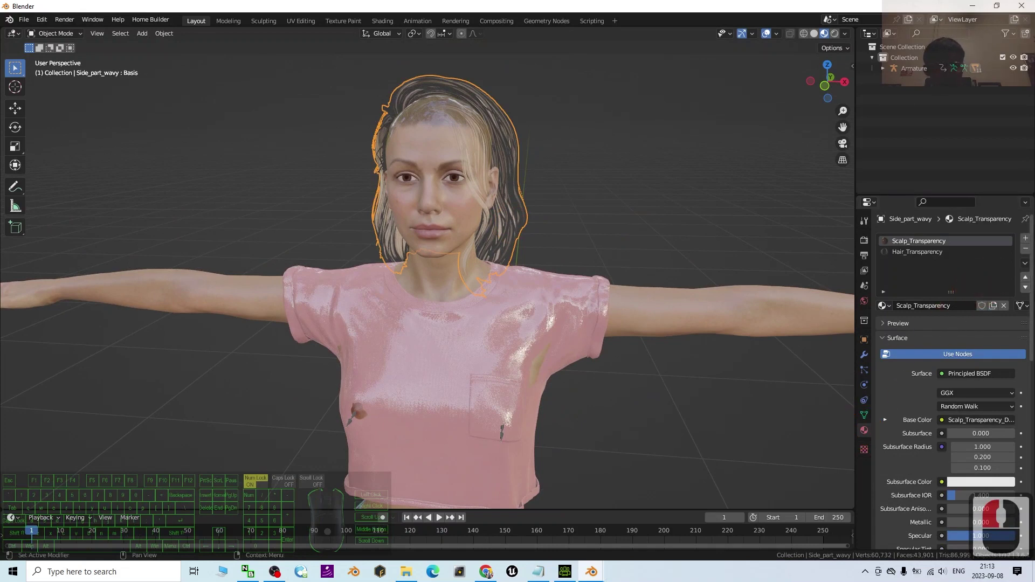
pyautogui.scroll(-15, 970, 377)
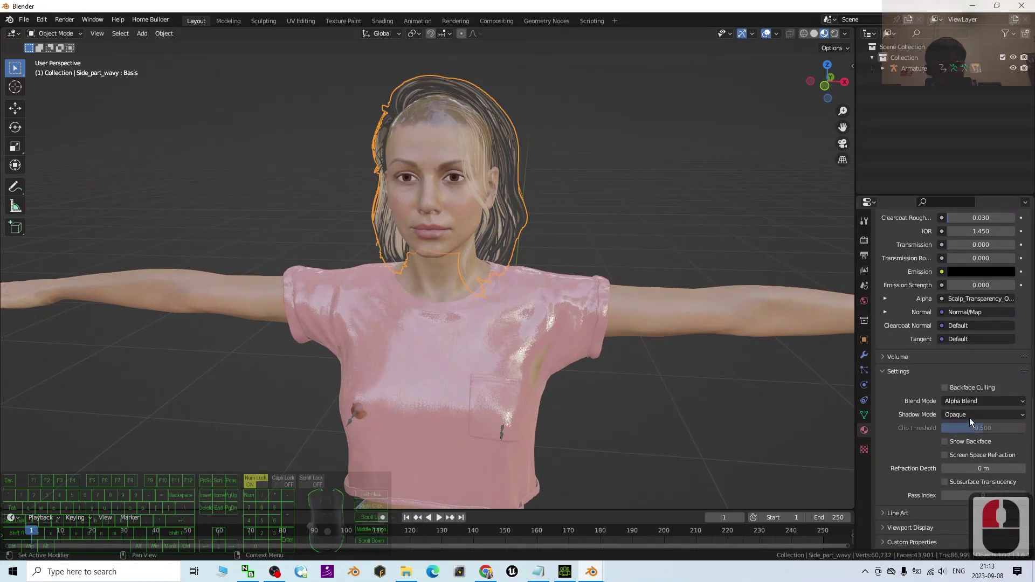
pyautogui.click(968, 402)
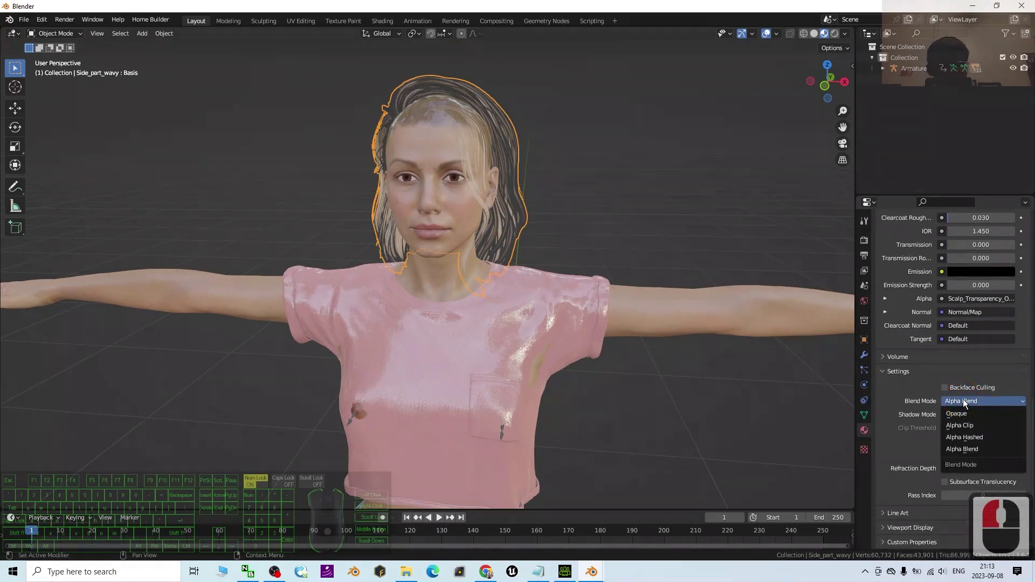
pyautogui.click(972, 437)
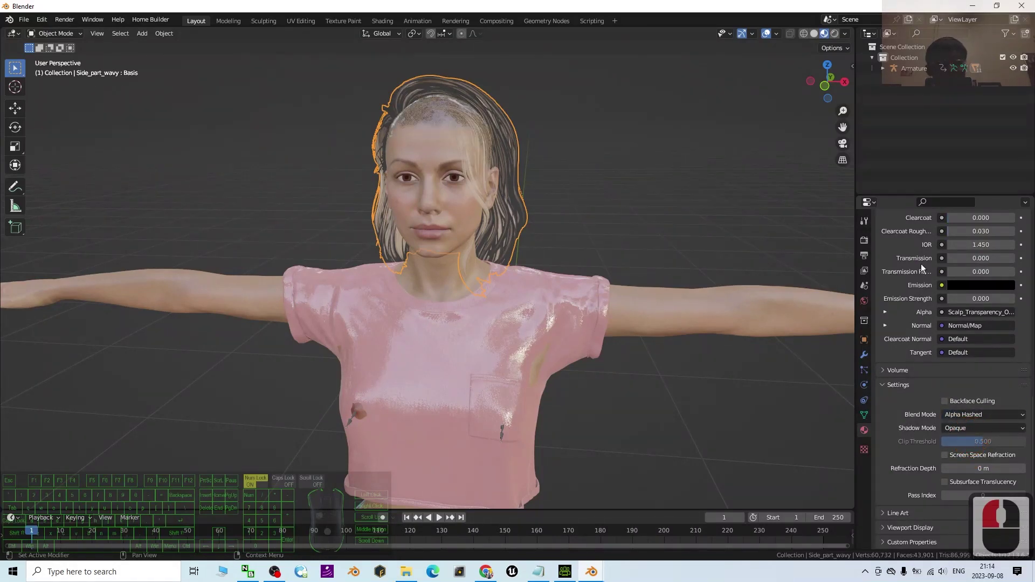
# Set the blend mode of the hair's Hair_Transparency material to Alpha Hashed and inspect the hair around the head
pyautogui.scroll(7, 994, 363)
pyautogui.scroll(8, 952, 271)
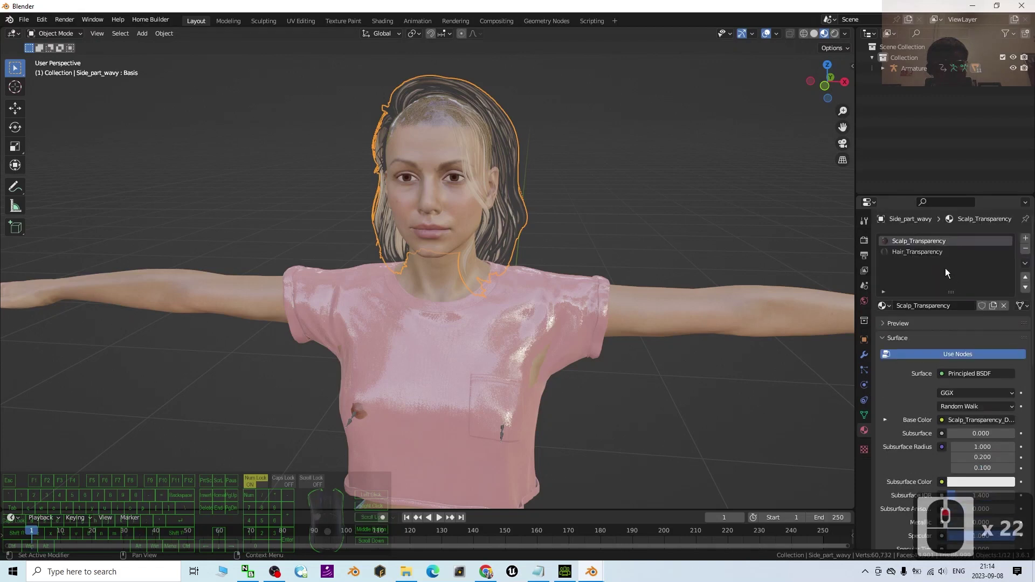
pyautogui.click(906, 253)
pyautogui.scroll(-19, 949, 411)
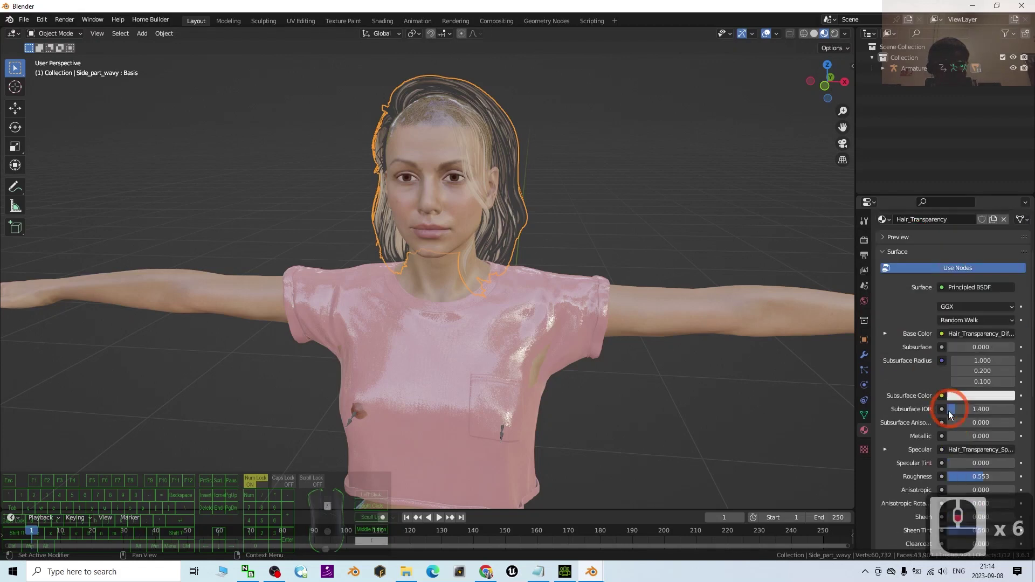
pyautogui.click(978, 402)
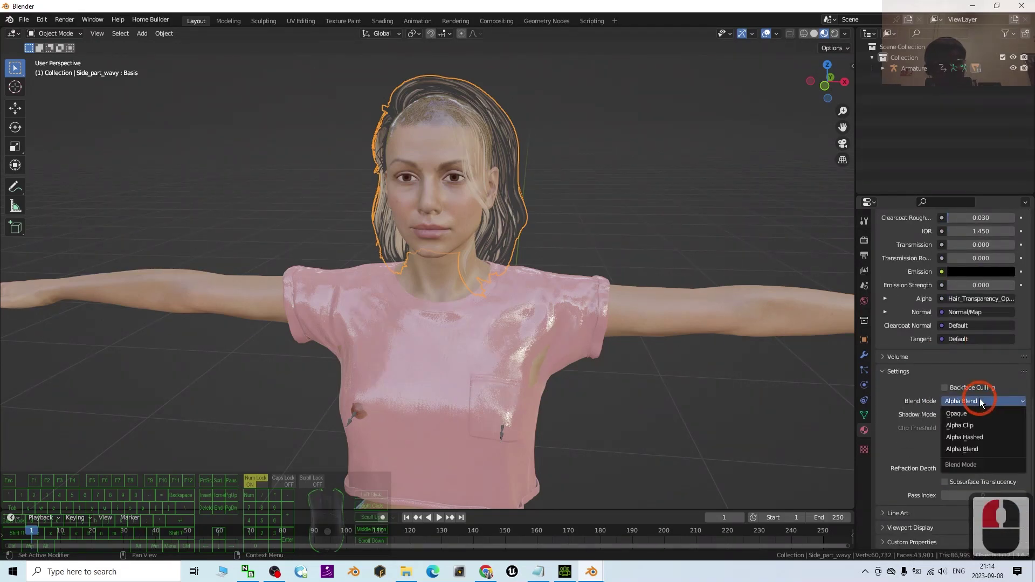
pyautogui.click(973, 438)
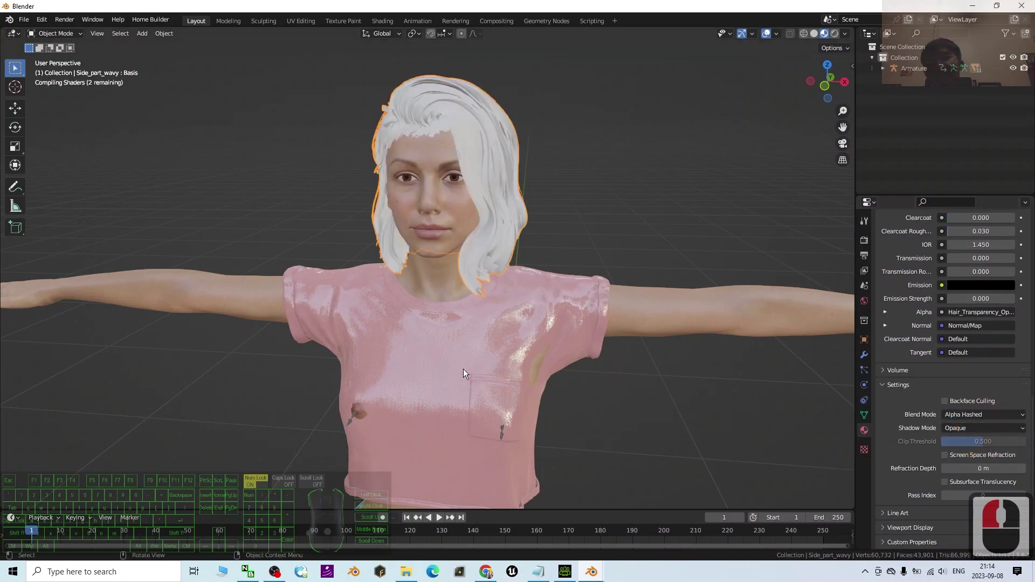
pyautogui.moveTo(464, 369); pyautogui.dragTo(652, 103, button='middle')
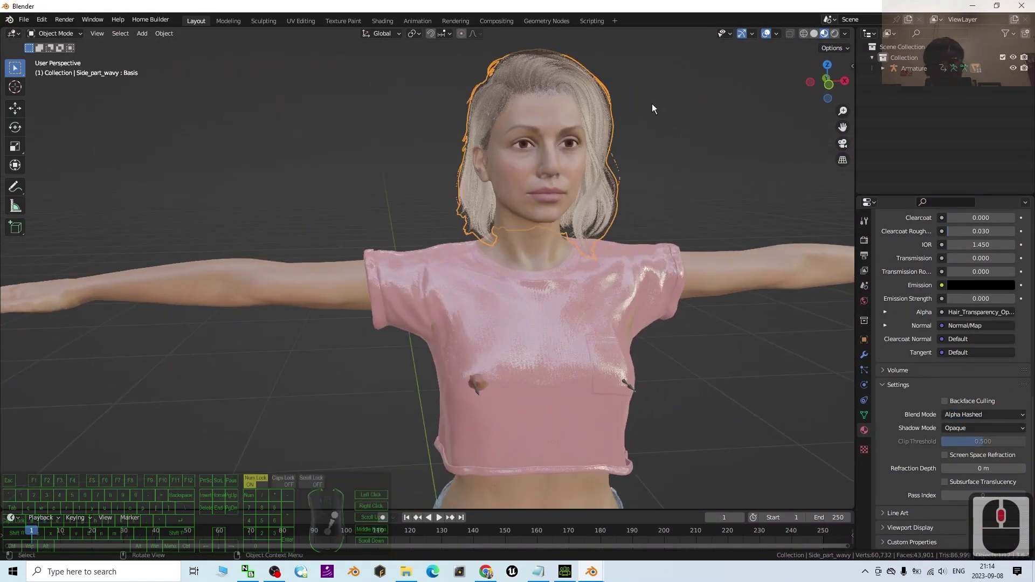
pyautogui.scroll(2, 652, 108)
pyautogui.keyDown('shift'); pyautogui.scroll(1, 681, 145); pyautogui.keyUp('shift')
pyautogui.scroll(-3, 685, 166)
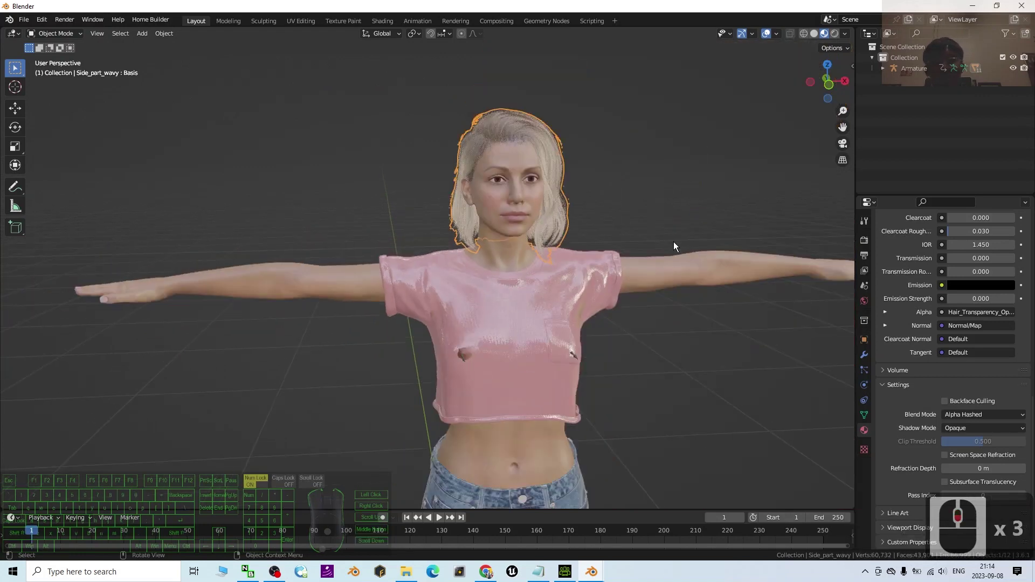
# Set the Specular value of the Crop_T_shirts material to 0 and clear the selection
pyautogui.moveTo(674, 246); pyautogui.dragTo(642, 238, button='middle')
pyautogui.click(434, 302)
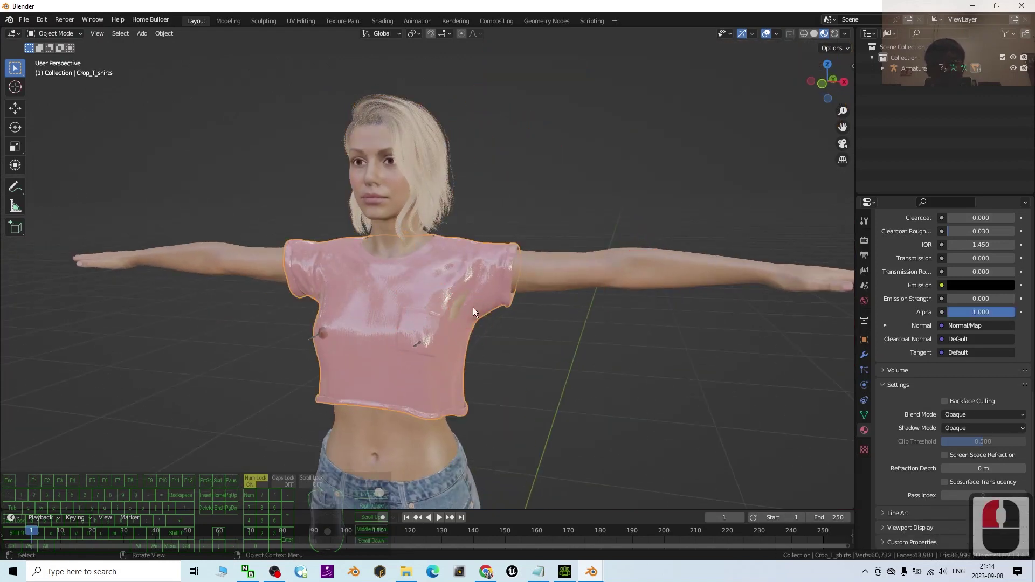
pyautogui.scroll(12, 998, 433)
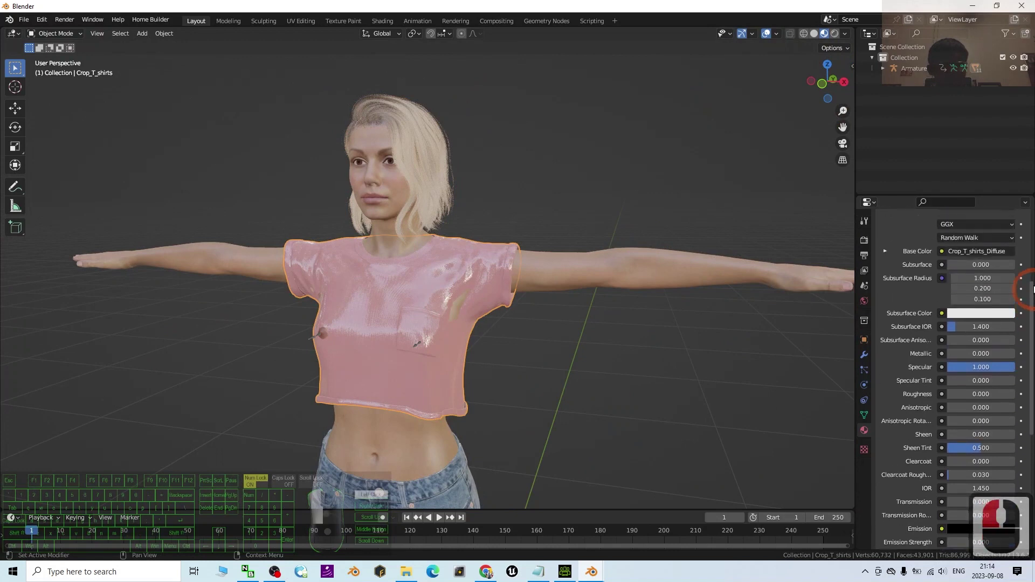
pyautogui.doubleClick(970, 436)
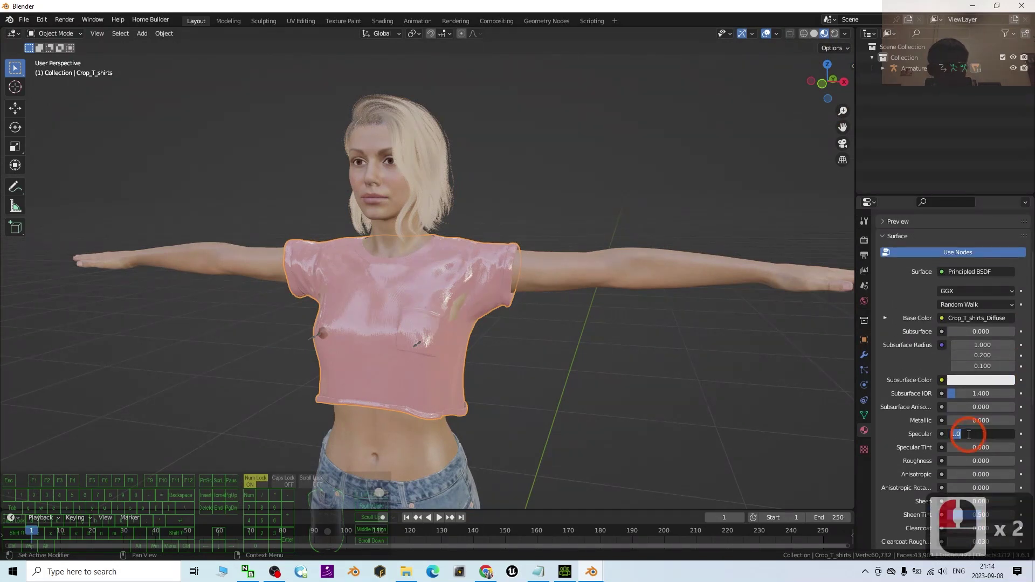
pyautogui.write('0')
pyautogui.press('Return')
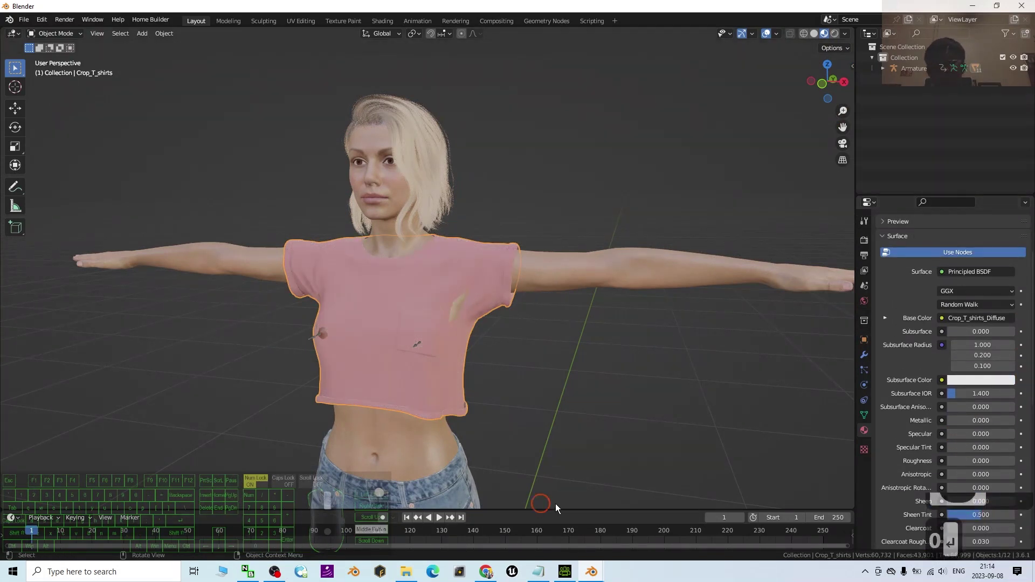
pyautogui.moveTo(555, 504); pyautogui.dragTo(730, 358, button='middle')
pyautogui.scroll(5, 584, 386)
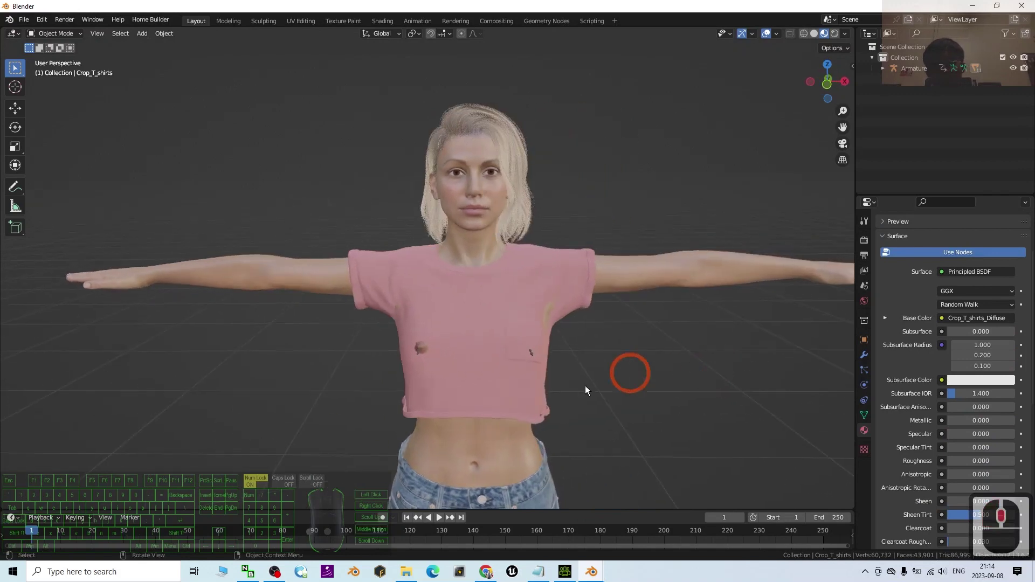
pyautogui.scroll(-4, 616, 390)
pyautogui.click(607, 393)
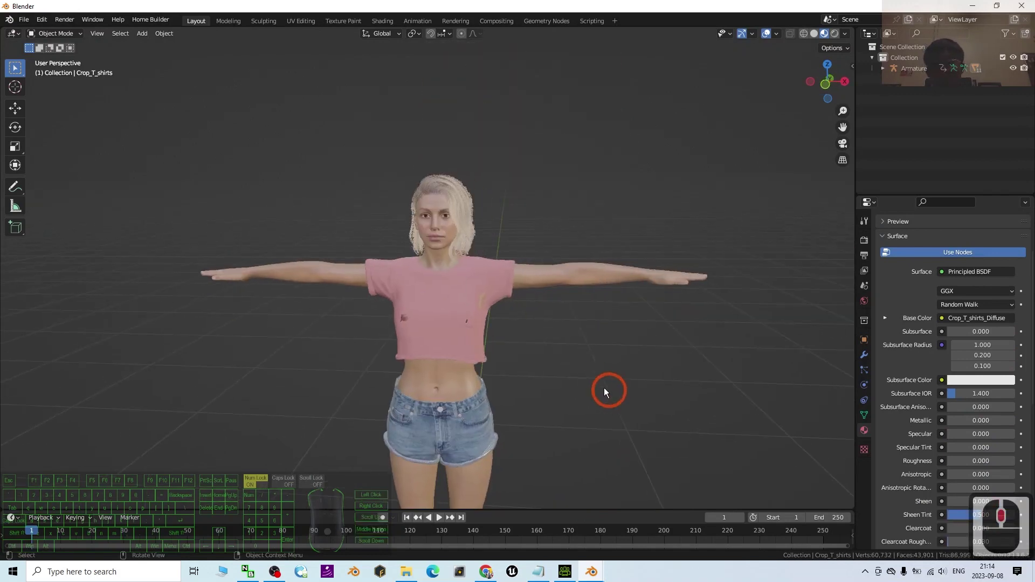
# Select the cropped T-shirt and open it in the Sculpting workspace with Material Preview shading
pyautogui.scroll(2, 467, 354)
pyautogui.click(464, 341)
pyautogui.scroll(2, 464, 341)
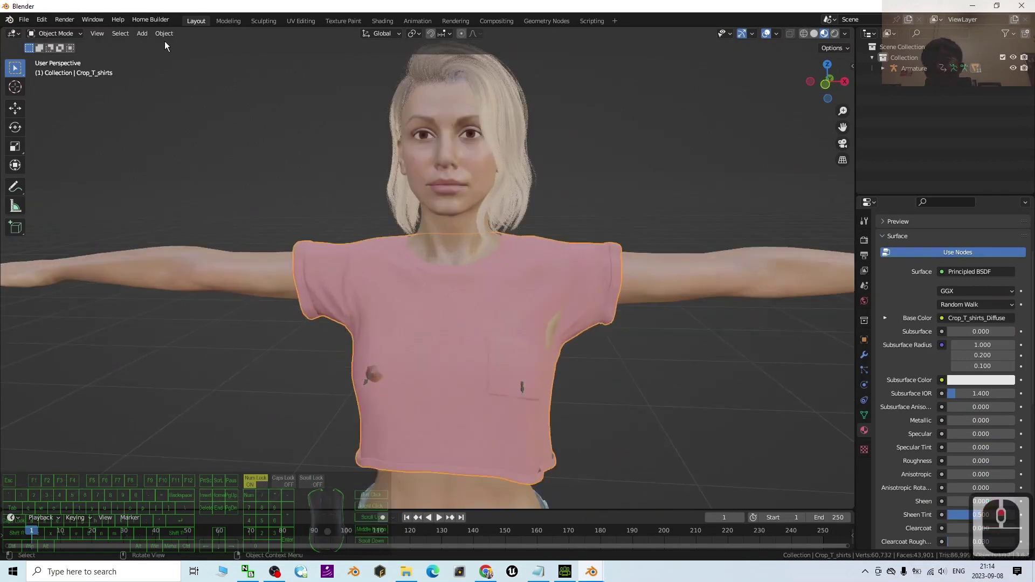
pyautogui.click(263, 22)
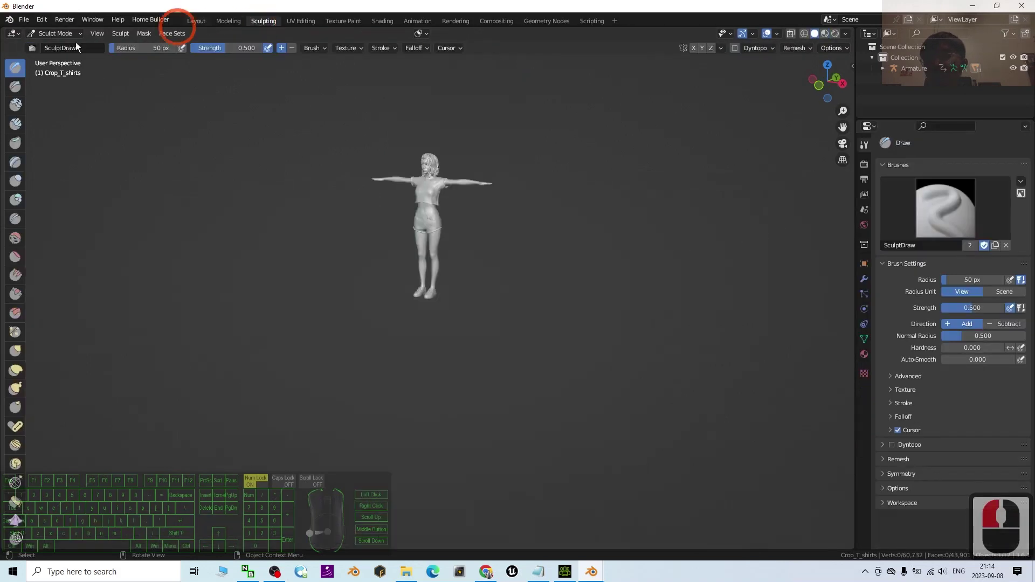
pyautogui.scroll(1, 549, 108)
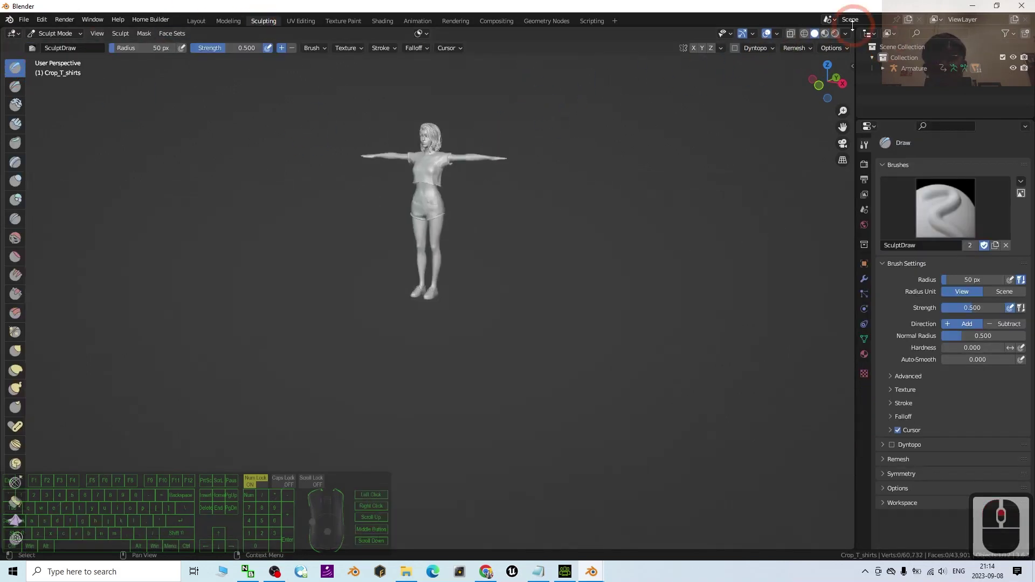
pyautogui.click(825, 33)
pyautogui.scroll(7, 545, 118)
pyautogui.keyDown('shift'); pyautogui.scroll(5, 542, 135); pyautogui.keyUp('shift')
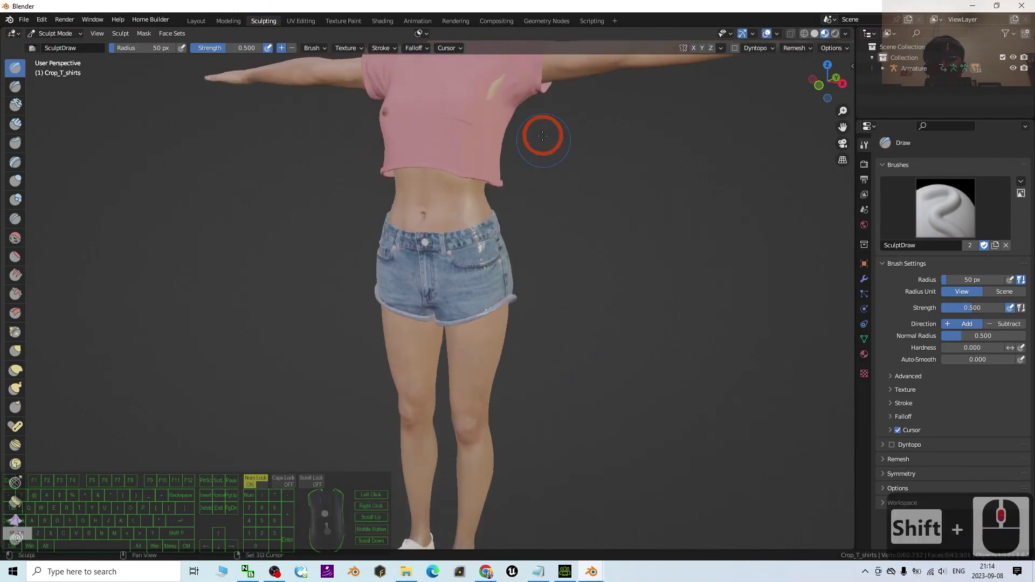
# Sculpt the T-shirt outward with the Draw brush over the chest, underarm and back spots where skin pokes through
pyautogui.keyDown('shift'); pyautogui.scroll(4, 543, 135); pyautogui.keyUp('shift')
pyautogui.scroll(2, 434, 382)
pyautogui.moveTo(517, 393); pyautogui.dragTo(492, 344, button='middle')
pyautogui.moveTo(493, 344); pyautogui.dragTo(492, 338)
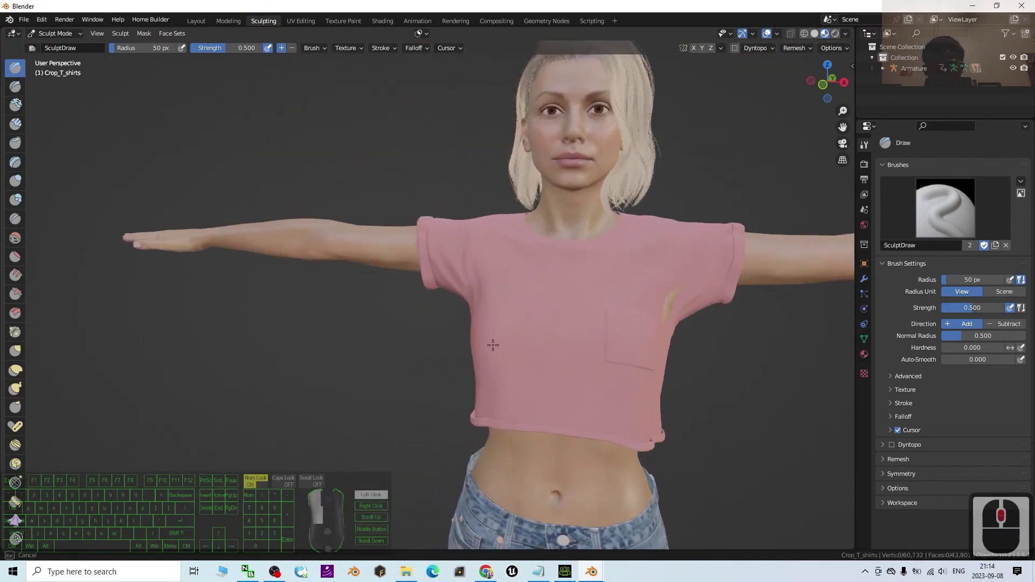
pyautogui.moveTo(493, 345); pyautogui.dragTo(670, 372, button='middle')
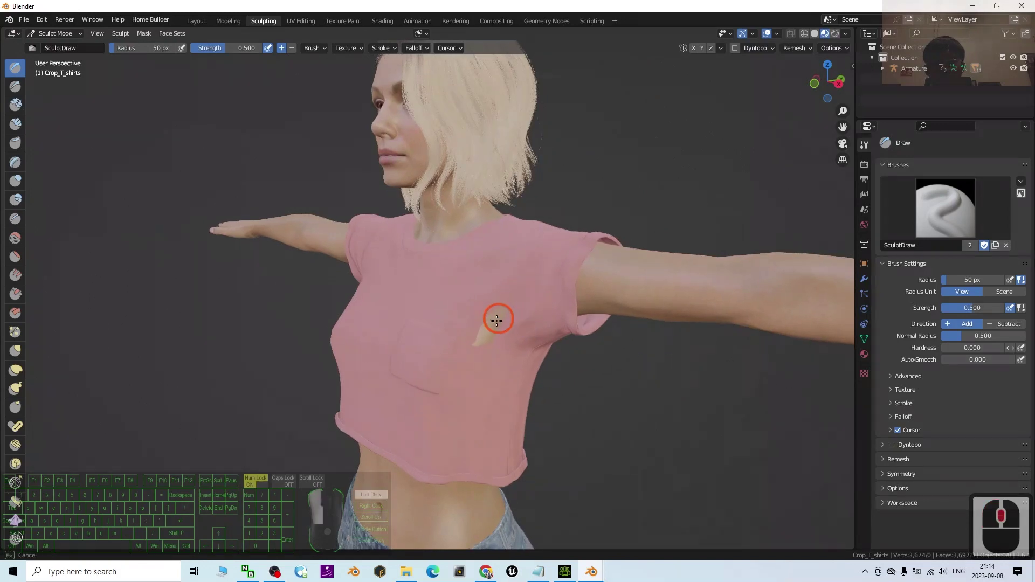
pyautogui.moveTo(474, 344); pyautogui.dragTo(377, 356, button='middle')
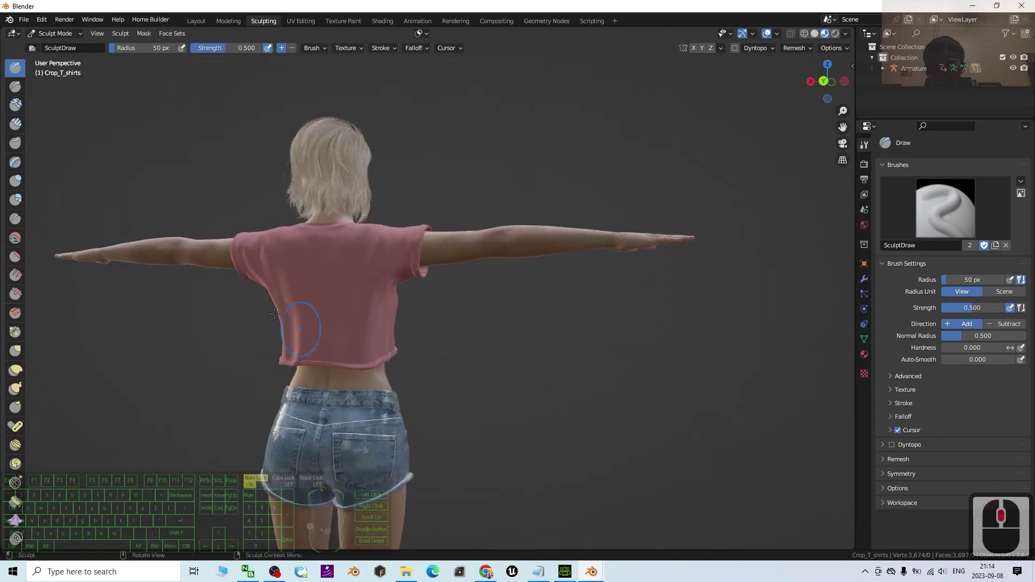
pyautogui.scroll(3, 270, 316)
pyautogui.moveTo(270, 316); pyautogui.dragTo(422, 365, button='middle')
pyautogui.moveTo(126, 305); pyautogui.dragTo(141, 303, button='middle')
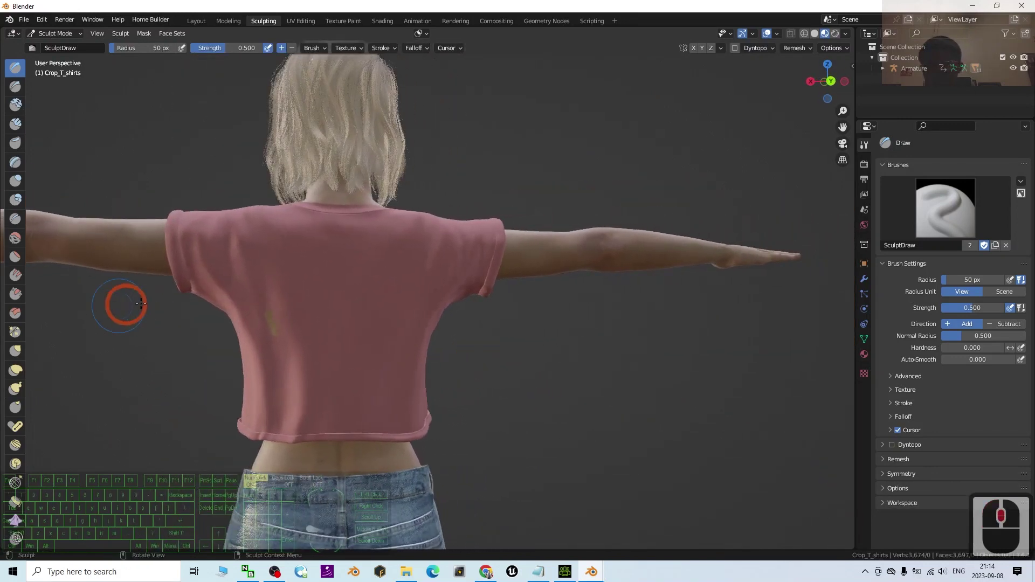
pyautogui.moveTo(270, 315); pyautogui.dragTo(273, 339)
pyautogui.scroll(4, 436, 413)
pyautogui.moveTo(166, 379)
pyautogui.mouseDown(button='middle')
pyautogui.moveTo(437, 413)
pyautogui.moveTo(411, 427)
pyautogui.mouseUp(button='middle')
pyautogui.scroll(-5, 465, 399)
pyautogui.keyDown('shift'); pyautogui.moveTo(538, 451); pyautogui.dragTo(483, 212, button='middle'); pyautogui.keyUp('shift')
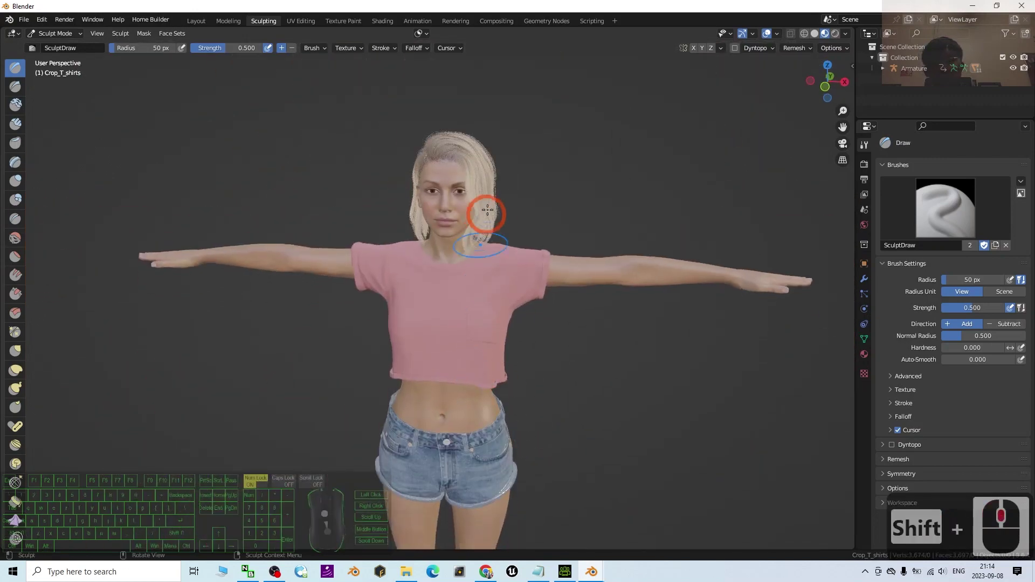
pyautogui.scroll(2, 465, 151)
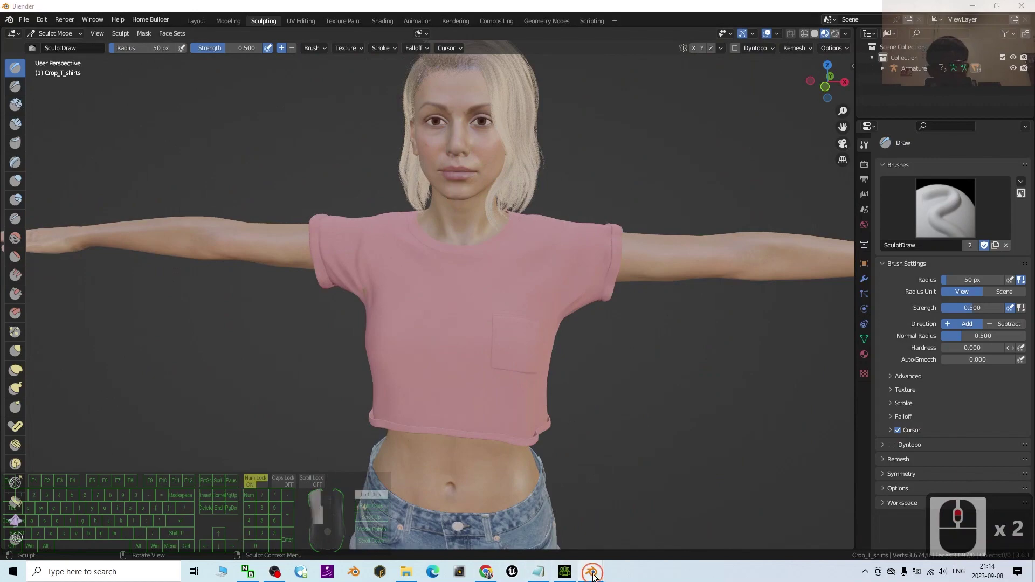
# Switch to the Blender window containing camila01 and rotate the CC_Base_L_Eye bone slightly about the Z axis
pyautogui.moveTo(593, 575)
pyautogui.click(547, 542)
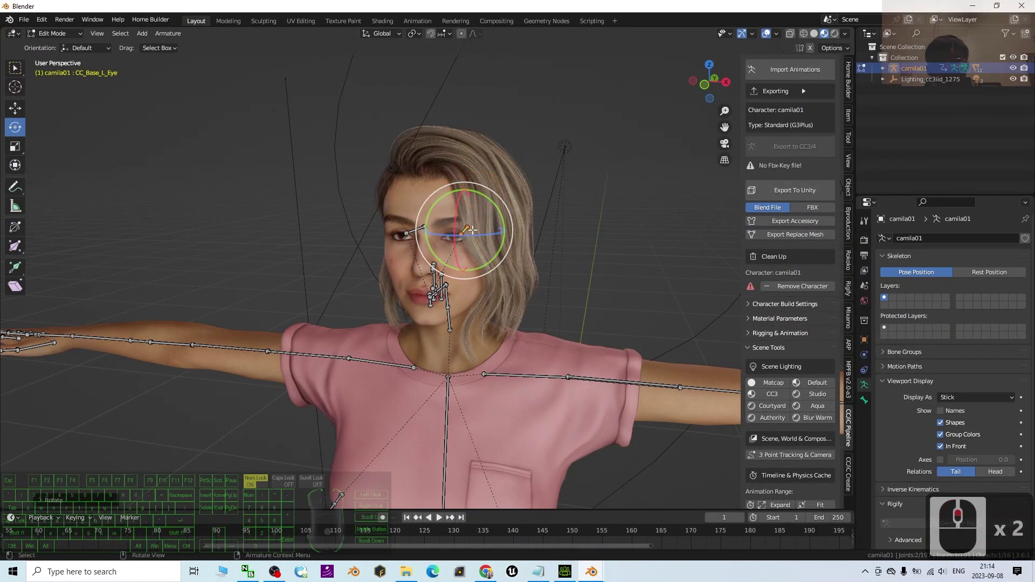
pyautogui.scroll(3, 472, 230)
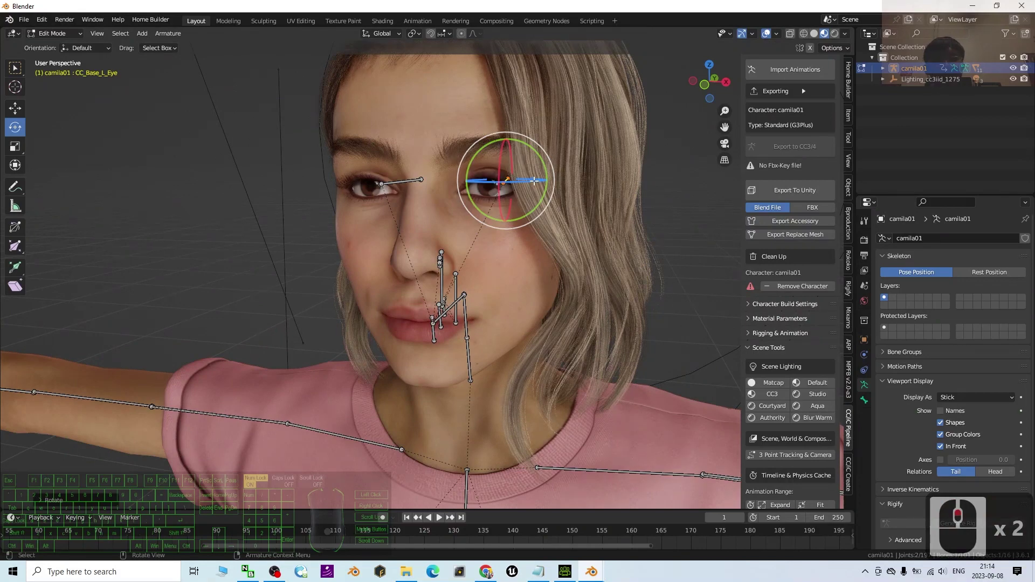
pyautogui.moveTo(537, 184)
pyautogui.mouseDown()
pyautogui.moveTo(502, 186)
pyautogui.moveTo(545, 182)
pyautogui.mouseUp()
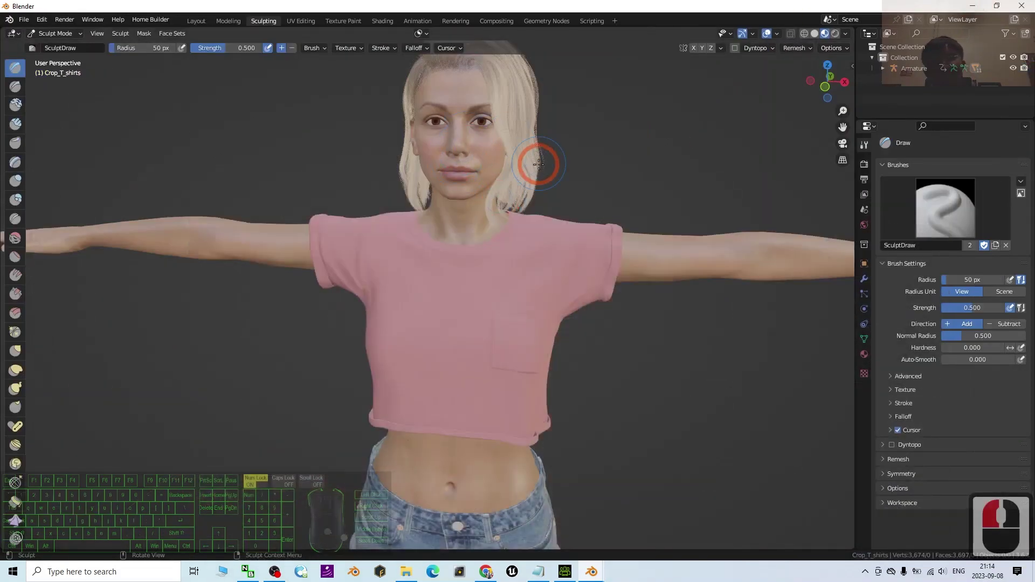
# Return to the standard FBX import's window, inspect the sculpted T-shirt and reopen the Layout workspace
pyautogui.scroll(4, 631, 212)
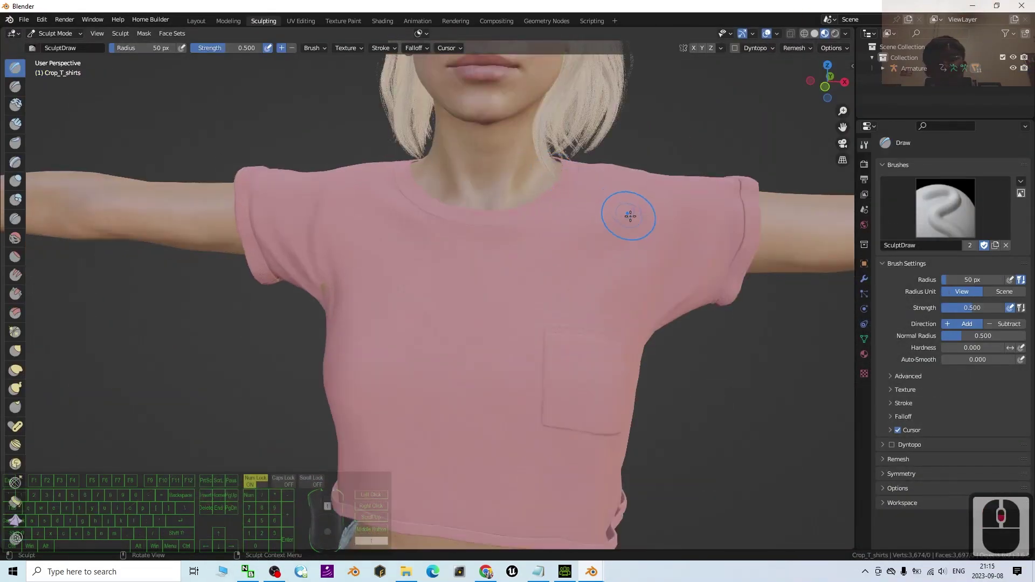
pyautogui.scroll(-7, 605, 278)
pyautogui.keyDown('shift'); pyautogui.moveTo(546, 356); pyautogui.dragTo(574, 232, button='middle'); pyautogui.keyUp('shift')
pyautogui.moveTo(599, 303); pyautogui.dragTo(591, 302, button='middle')
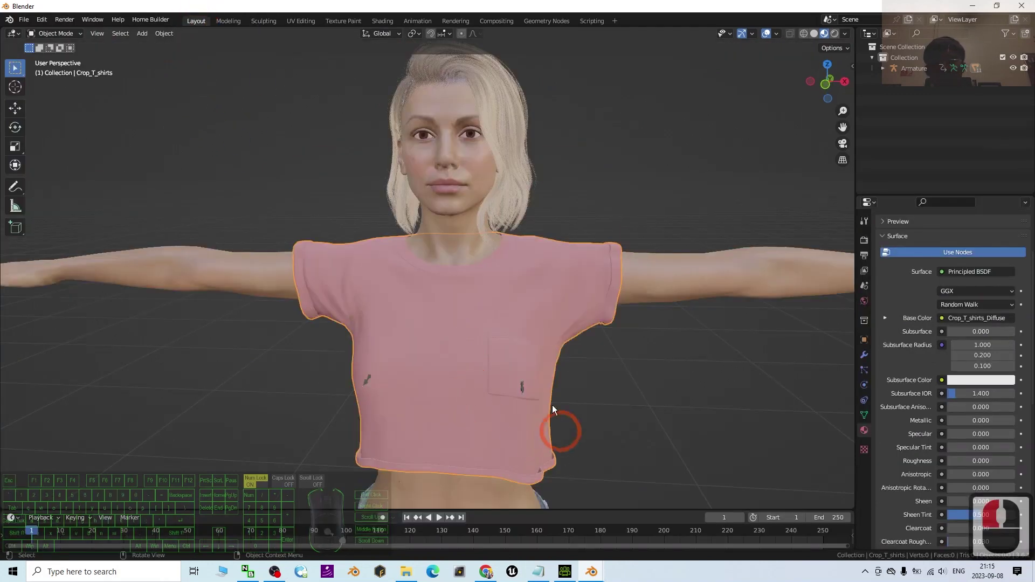
# Select the character's armature and set its viewport display to In Front with Stick bones
pyautogui.scroll(-5, 550, 425)
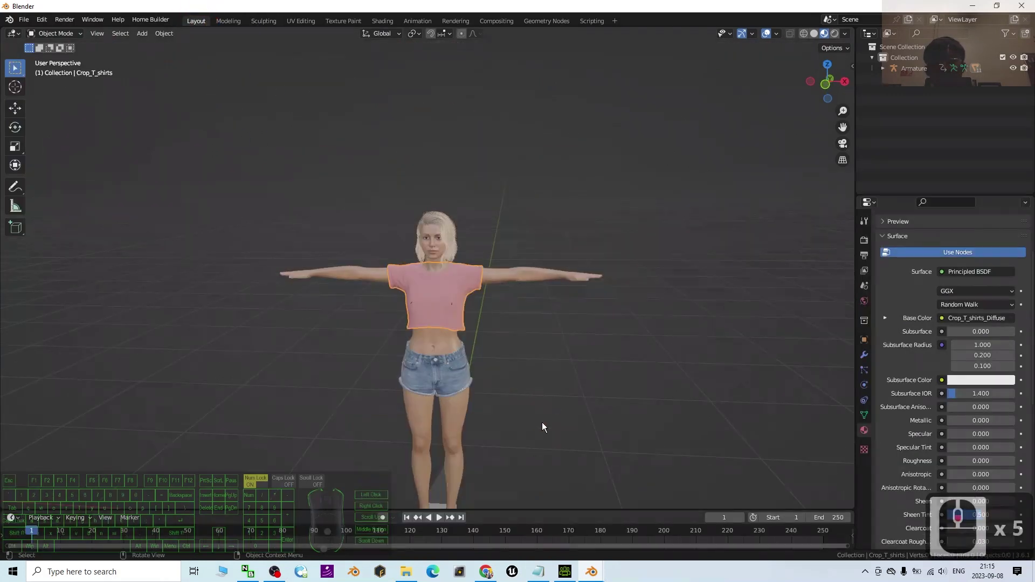
pyautogui.scroll(3, 539, 362)
pyautogui.click(429, 438)
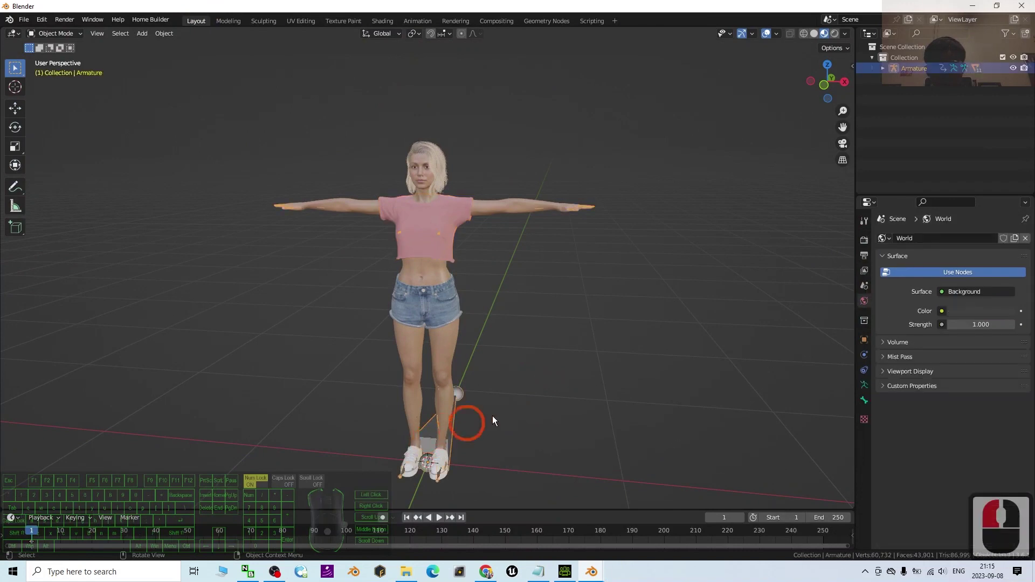
pyautogui.click(864, 384)
pyautogui.click(904, 381)
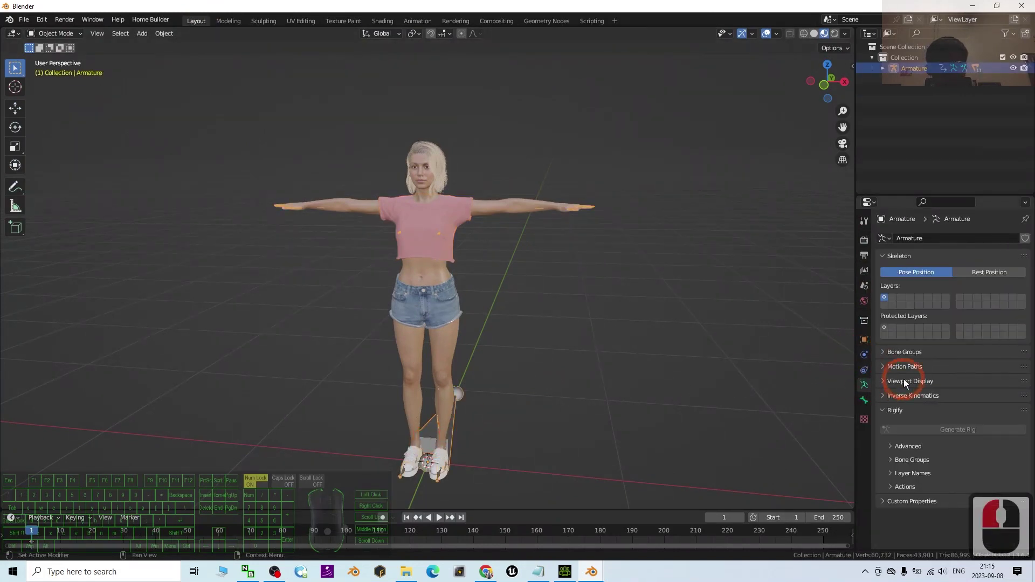
pyautogui.click(941, 447)
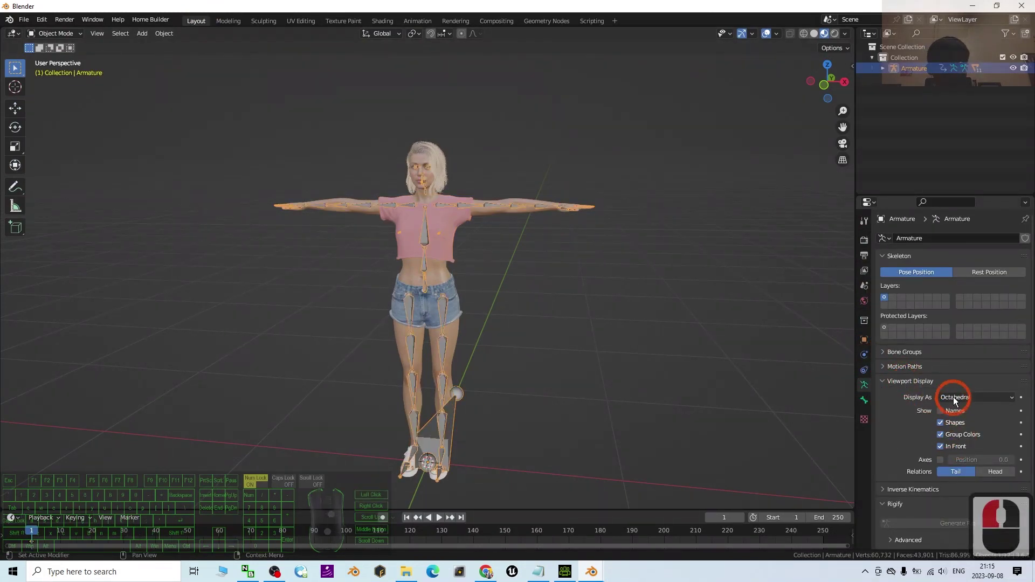
pyautogui.click(953, 398)
pyautogui.click(956, 424)
# Examine the placement of the eye and facial bones on the character's head up close
pyautogui.scroll(4, 506, 274)
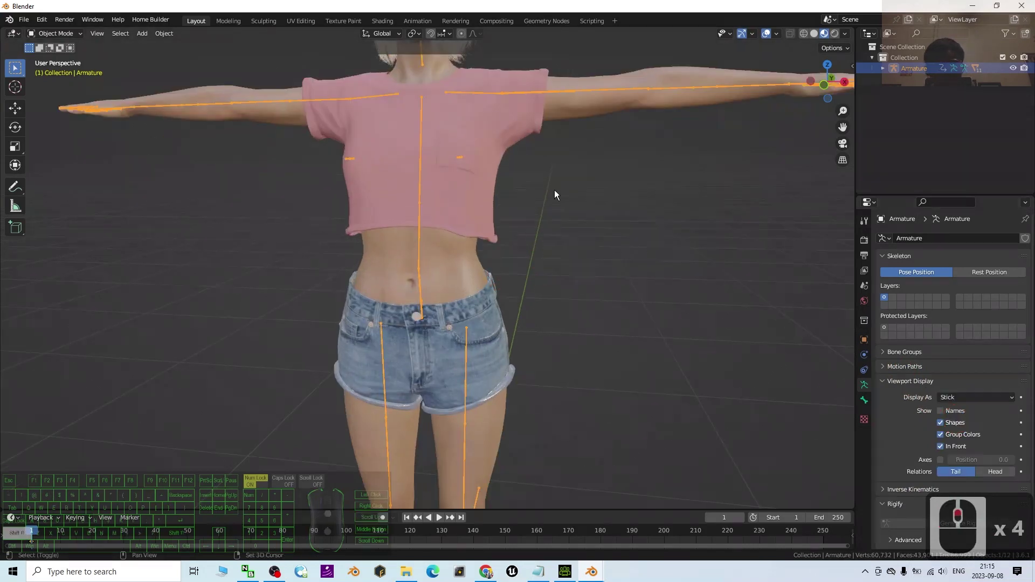
pyautogui.keyDown('shift'); pyautogui.moveTo(554, 190); pyautogui.dragTo(604, 301, button='middle'); pyautogui.keyUp('shift')
pyautogui.scroll(3, 648, 418)
pyautogui.scroll(-5, 648, 418)
pyautogui.scroll(2, 681, 274)
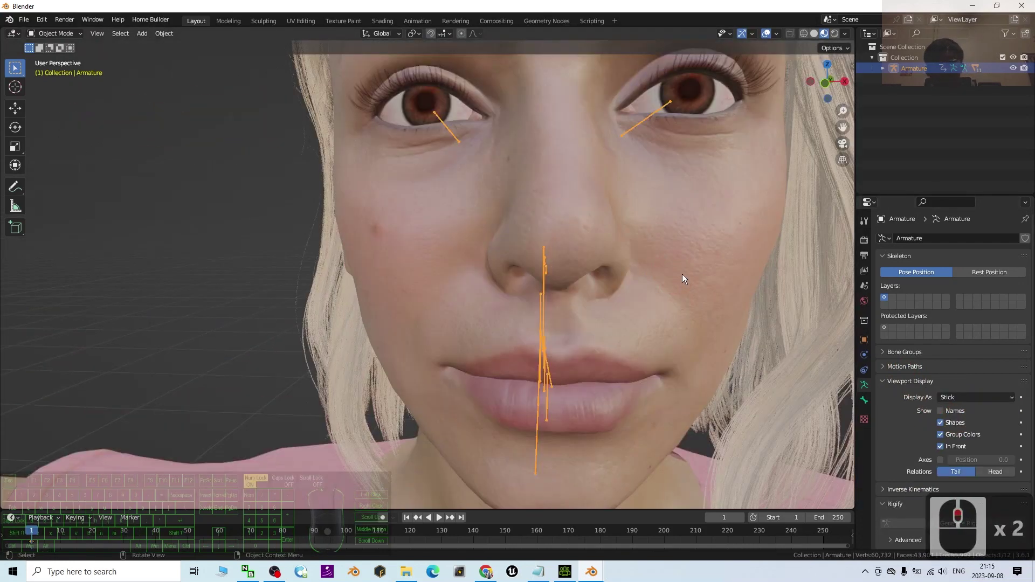
pyautogui.scroll(-1, 685, 276)
pyautogui.keyDown('shift'); pyautogui.moveTo(495, 259); pyautogui.dragTo(484, 271, button='middle'); pyautogui.keyUp('shift')
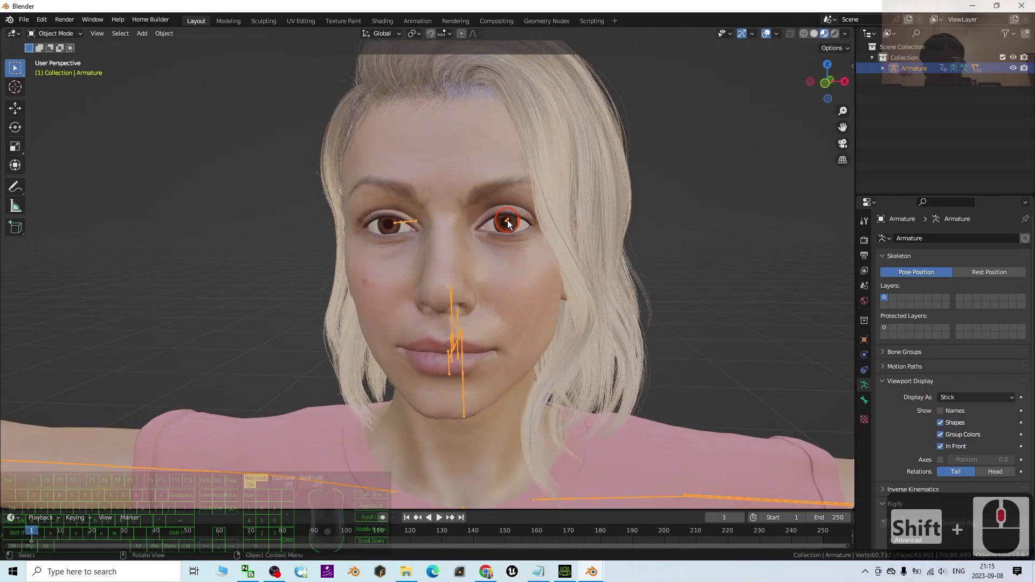
pyautogui.moveTo(483, 222); pyautogui.dragTo(571, 286, button='middle')
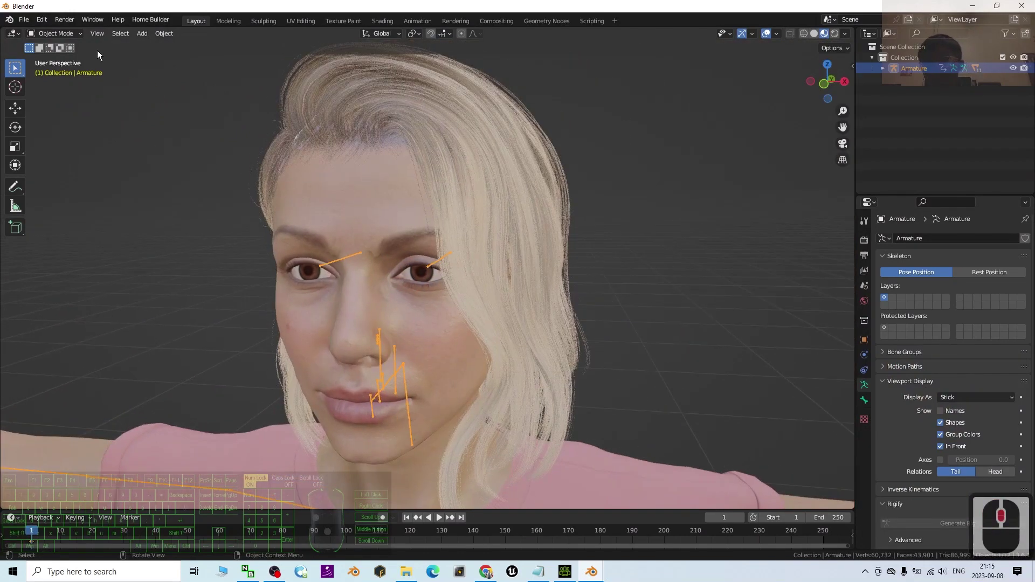
# Put the armature in Pose Mode and select the CC_Base_L_Eye bone with the Rotate tool active
pyautogui.click(73, 34)
pyautogui.click(72, 69)
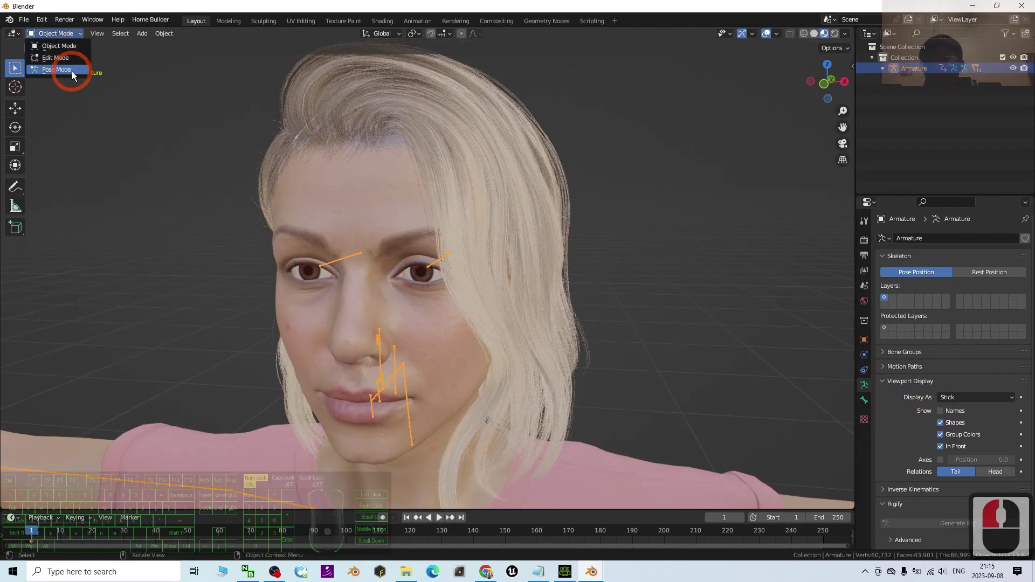
pyautogui.click(436, 264)
pyautogui.click(17, 127)
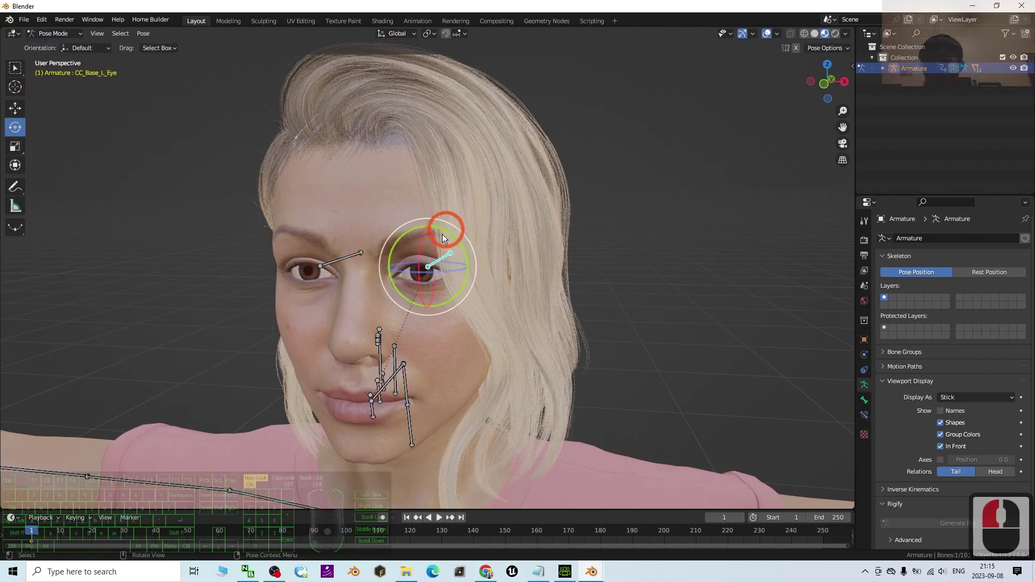
# Test rotating the left eye bone about the global Z axis and undo the rotation
pyautogui.moveTo(457, 272); pyautogui.dragTo(439, 272)
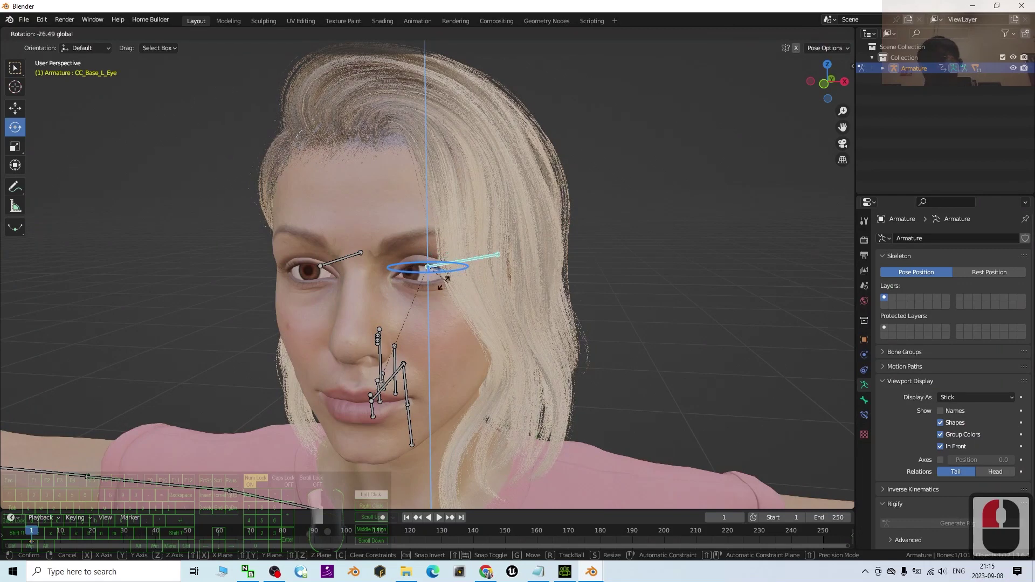
pyautogui.moveTo(490, 278); pyautogui.dragTo(539, 297)
pyautogui.hotkey('ctrl', 'z')
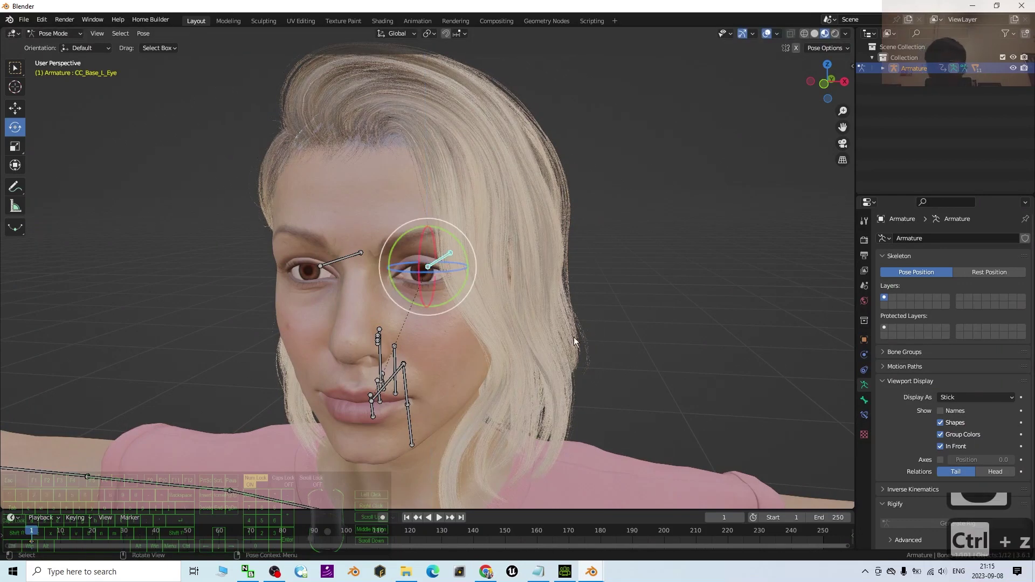
# View the eye bones from the front and switch to the Blender window containing camila01 for comparison
pyautogui.moveTo(413, 266); pyautogui.dragTo(534, 416, button='middle')
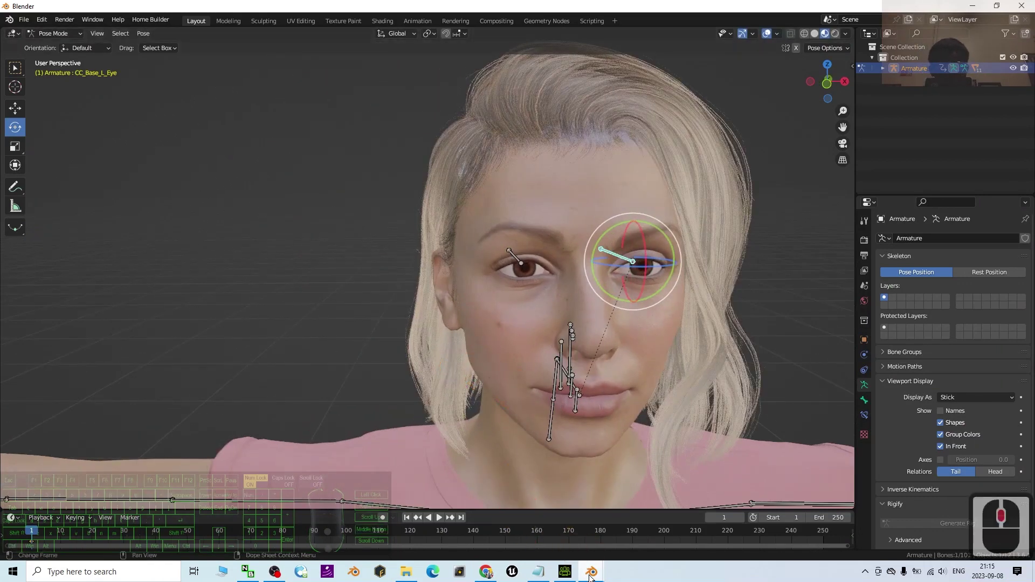
pyautogui.moveTo(578, 578)
pyautogui.click(555, 497)
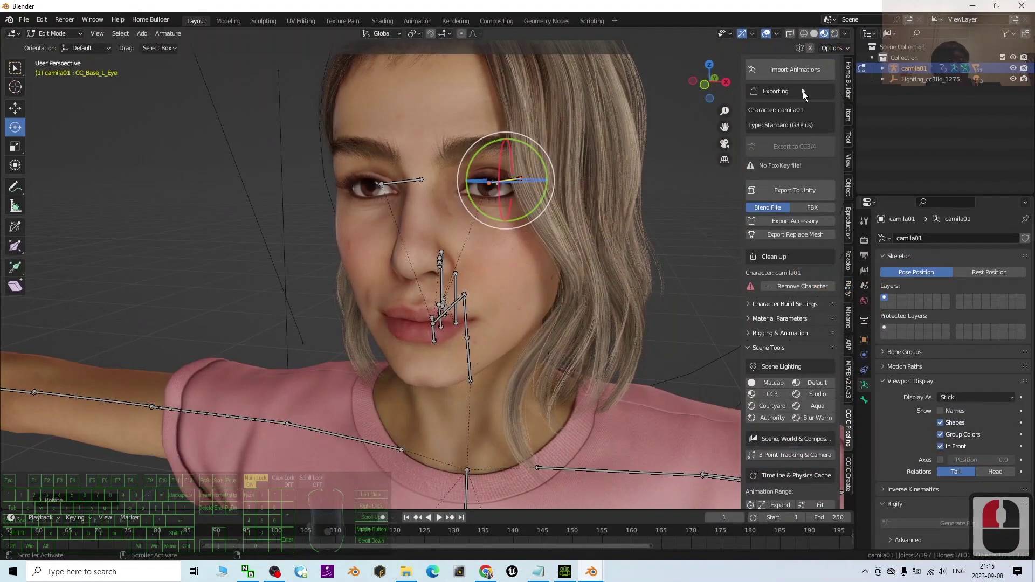
# Examine the eye bones of camila01 from above, then switch to the Blender window containing the FBX-imported character
pyautogui.moveTo(546, 197); pyautogui.dragTo(543, 187)
pyautogui.moveTo(542, 189); pyautogui.dragTo(544, 280, button='middle')
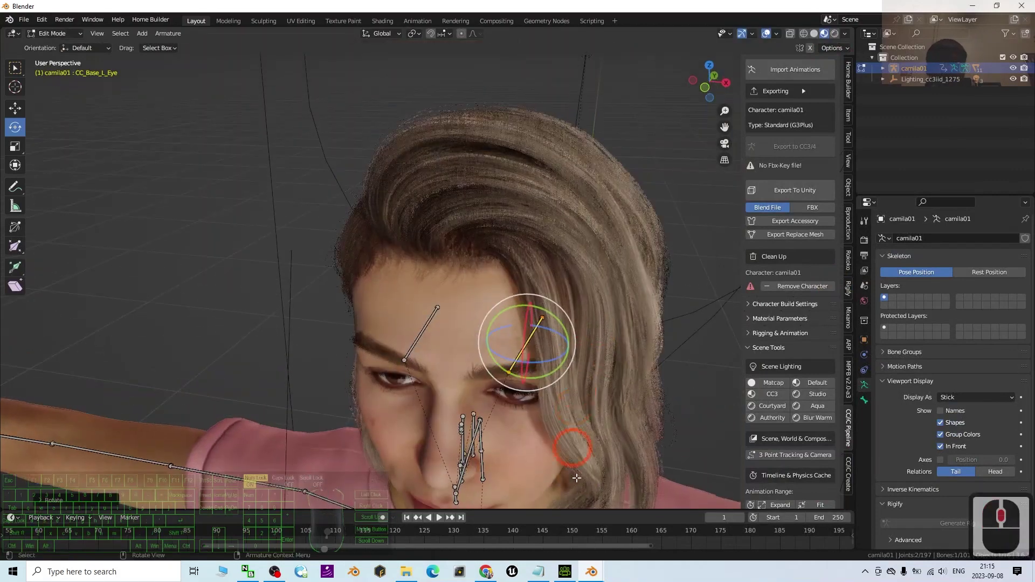
pyautogui.moveTo(596, 575)
pyautogui.click(625, 525)
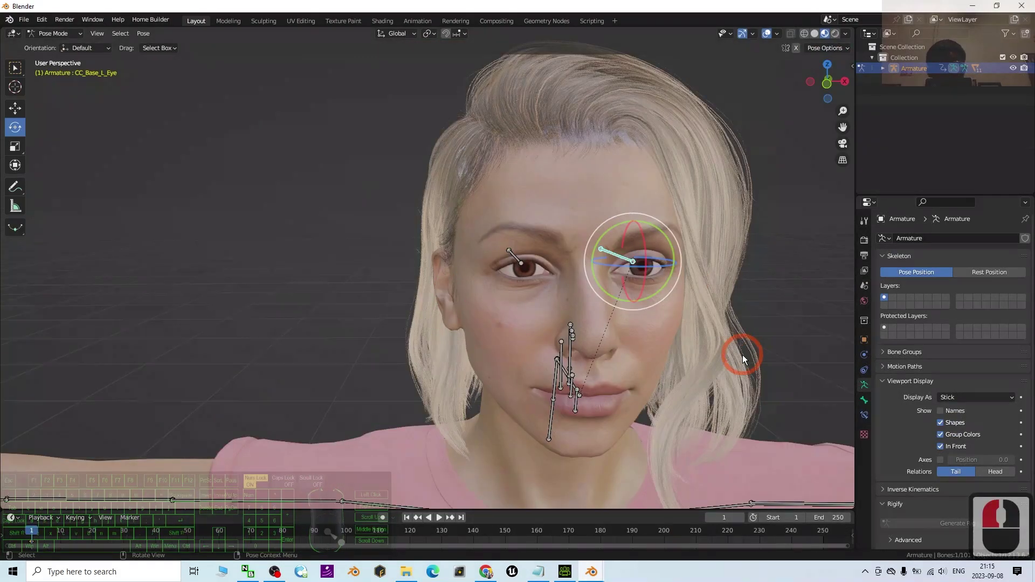
# Test rotating the left eye bone on the FBX character, undo the rotation and clear the bone selection
pyautogui.moveTo(742, 360); pyautogui.dragTo(730, 353, button='middle')
pyautogui.moveTo(532, 249); pyautogui.dragTo(528, 244)
pyautogui.hotkey('ctrl', 'z')
pyautogui.click(717, 273)
# Apply the CC3 scene lighting preset from the CC/iC Pipeline Scene Tools to the FBX character's scene
pyautogui.press('n')
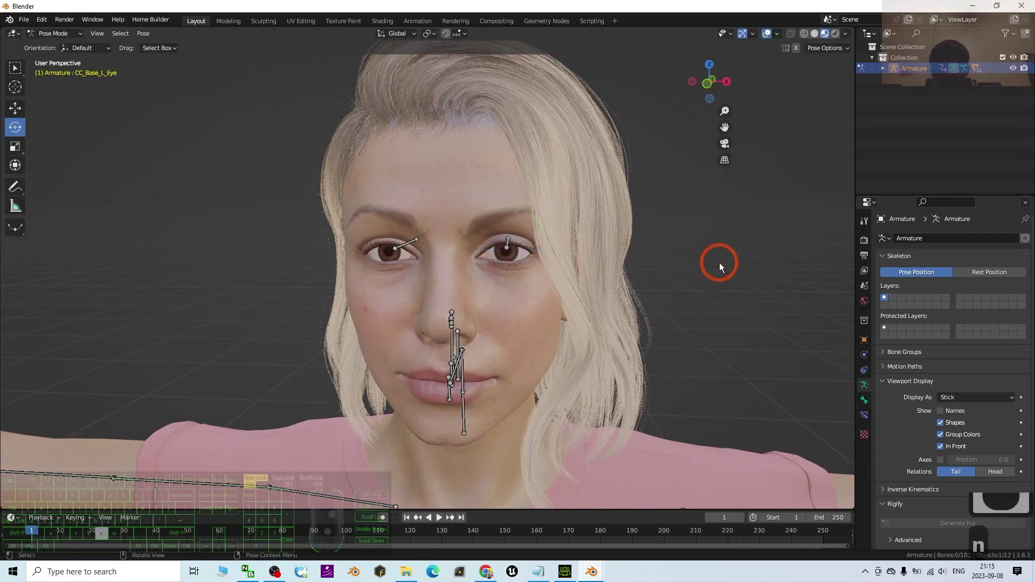
pyautogui.click(849, 447)
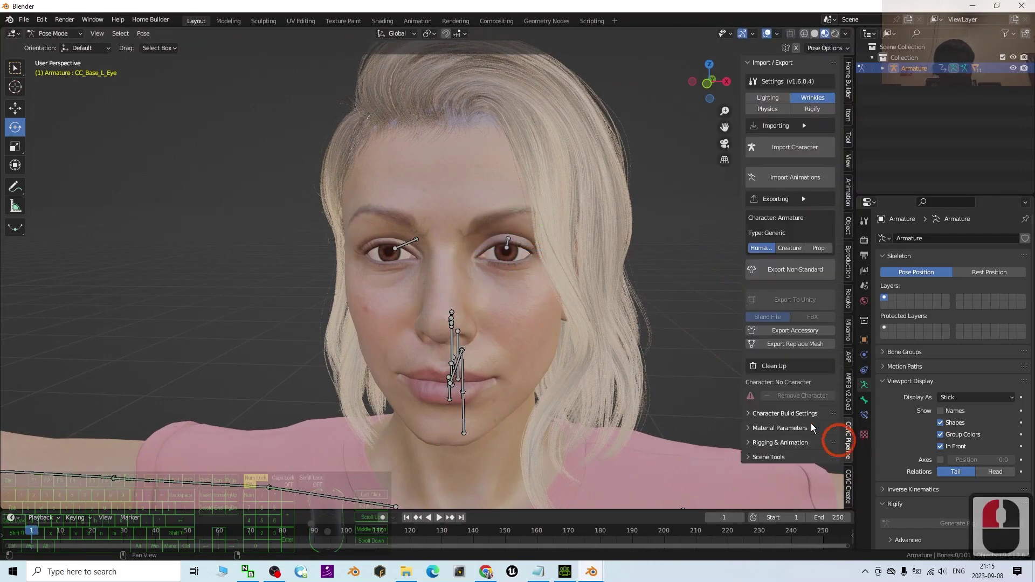
pyautogui.click(757, 464)
pyautogui.scroll(-5, 752, 420)
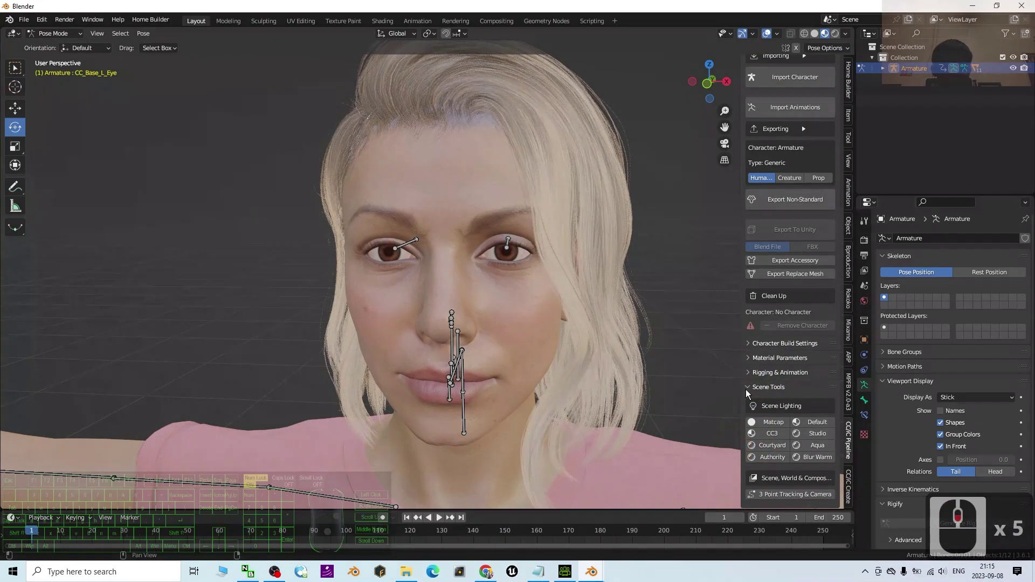
pyautogui.click(772, 430)
# Examine the FBX character's body and clothing under the CC3 lighting, ending close on the denim shorts
pyautogui.scroll(-2, 568, 348)
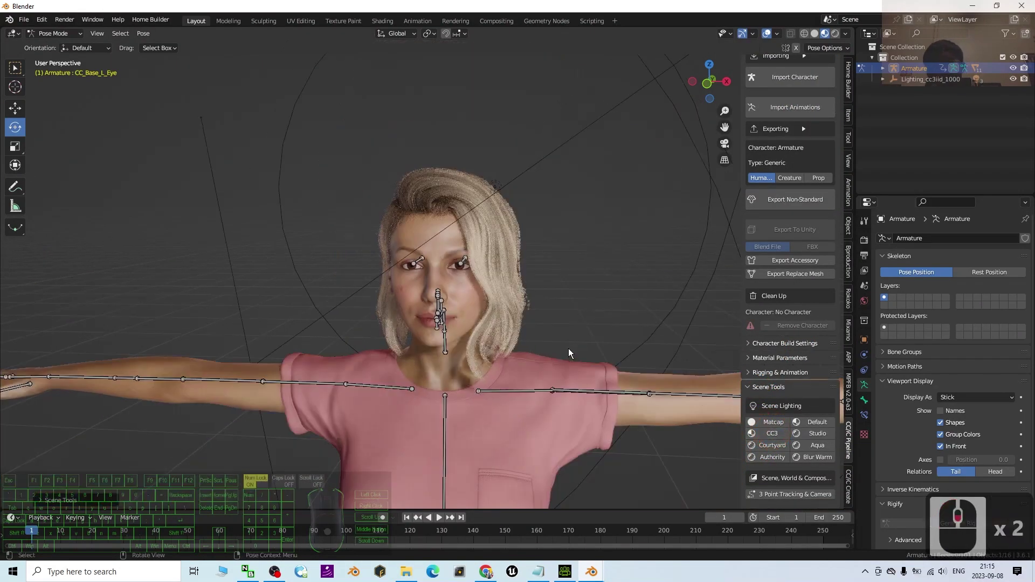
pyautogui.scroll(2, 575, 312)
pyautogui.scroll(-7, 561, 307)
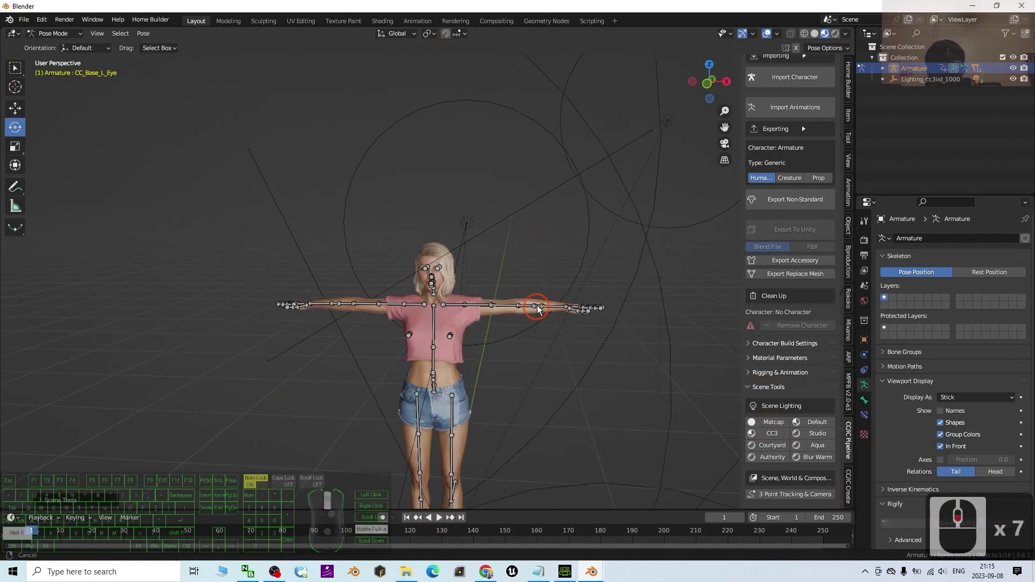
pyautogui.keyDown('shift'); pyautogui.moveTo(536, 307); pyautogui.dragTo(548, 244, button='middle'); pyautogui.keyUp('shift')
pyautogui.scroll(3, 592, 372)
pyautogui.keyDown('shift'); pyautogui.moveTo(577, 354); pyautogui.dragTo(545, 296, button='middle'); pyautogui.keyUp('shift')
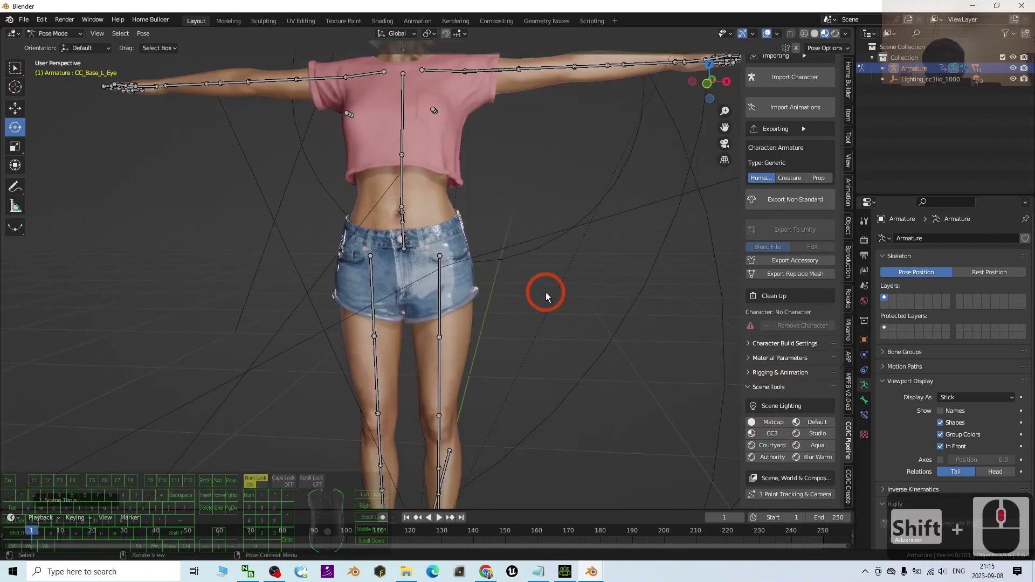
pyautogui.moveTo(457, 295); pyautogui.dragTo(449, 294, button='middle')
pyautogui.scroll(2, 452, 297)
# Return the armature to Object Mode and select the Denim_shorts mesh
pyautogui.click(423, 243)
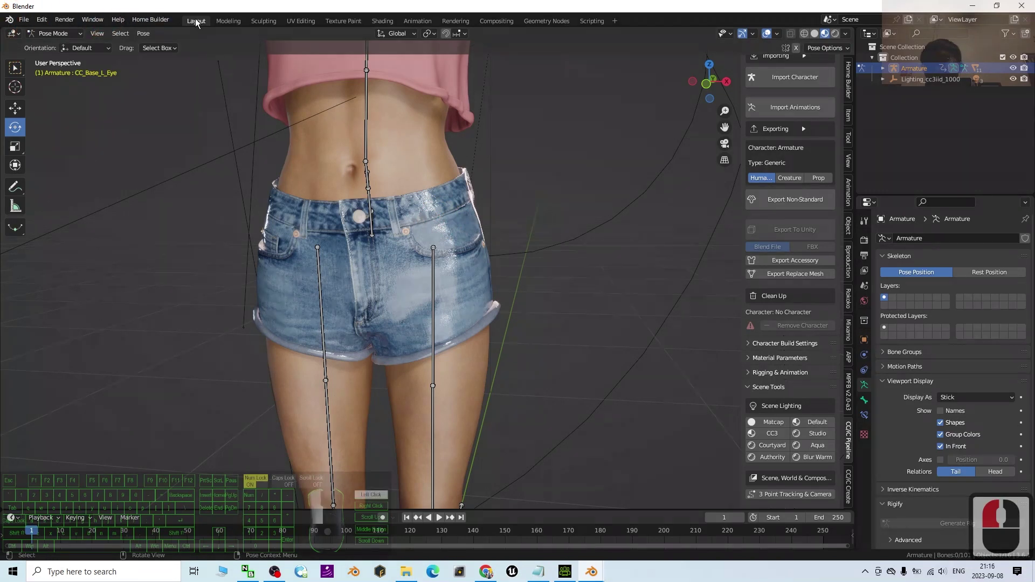
pyautogui.click(64, 34)
pyautogui.click(54, 45)
pyautogui.click(738, 274)
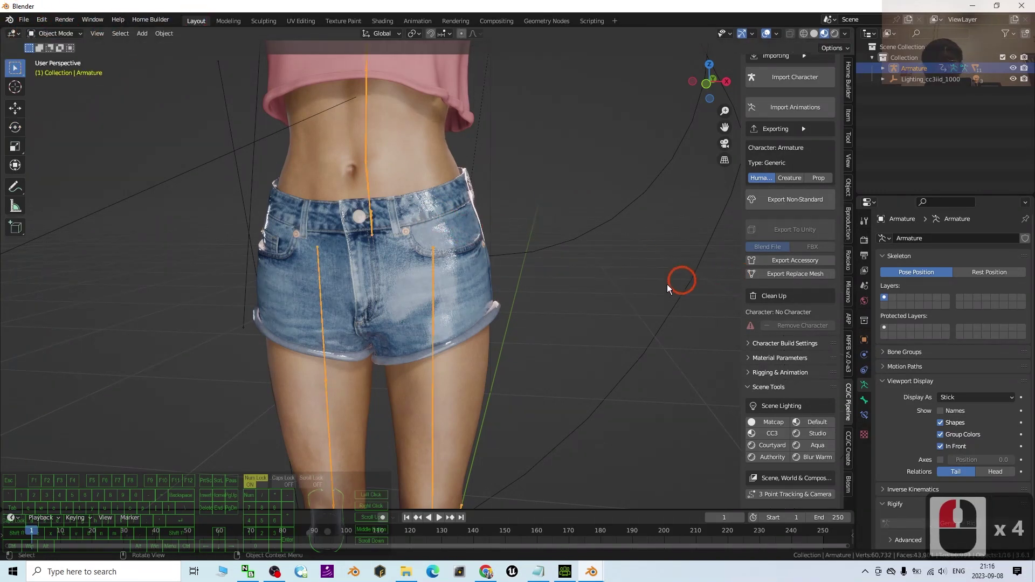
pyautogui.click(483, 256)
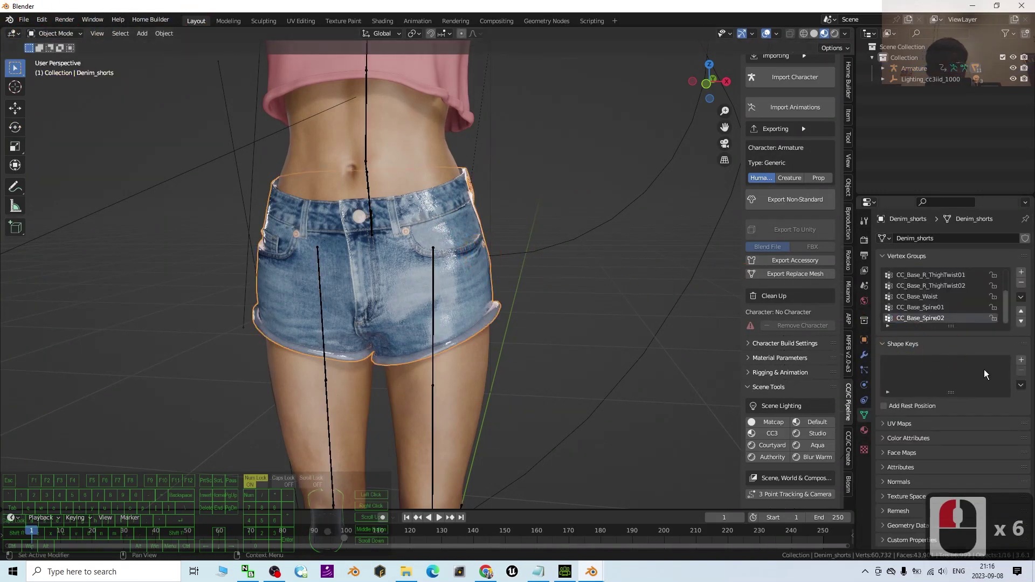
# Set the Specular value of the Denim_shorts material to 0
pyautogui.scroll(-4, 917, 409)
pyautogui.click(865, 431)
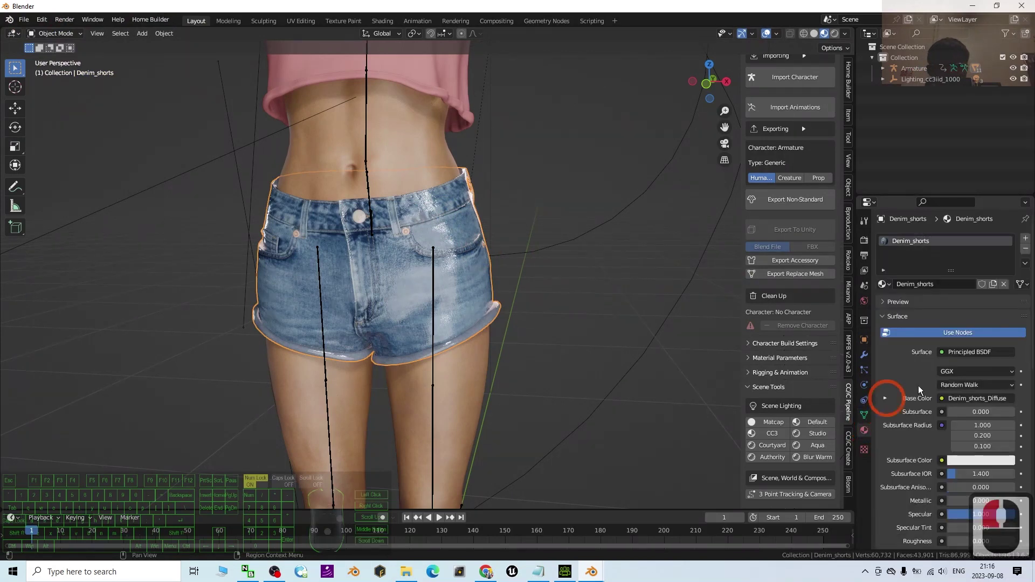
pyautogui.scroll(-7, 960, 420)
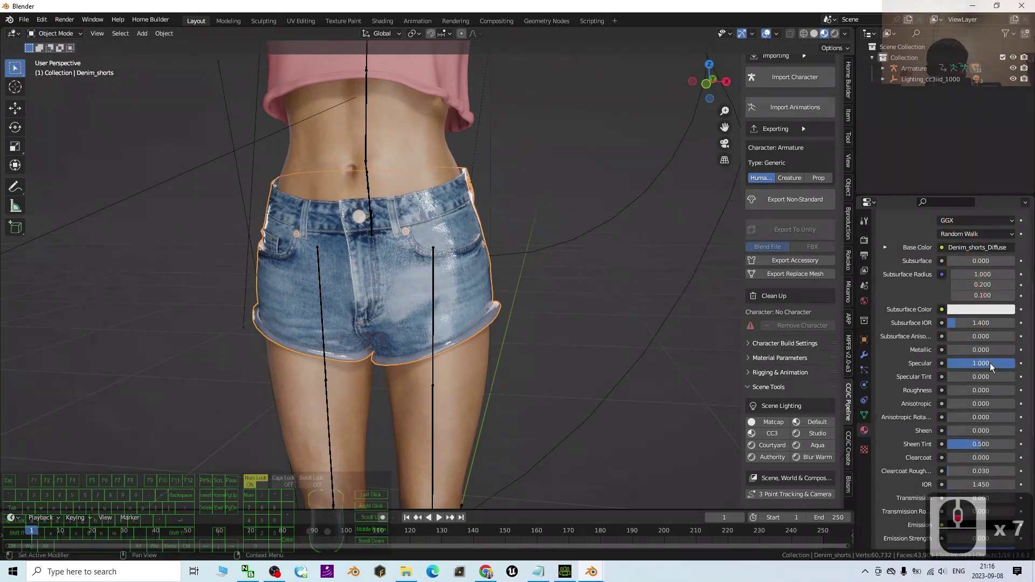
pyautogui.click(991, 365)
pyautogui.write('0')
pyautogui.press('Return')
# Examine the FBX character's full figure and face under the scene lighting
pyautogui.scroll(-6, 442, 325)
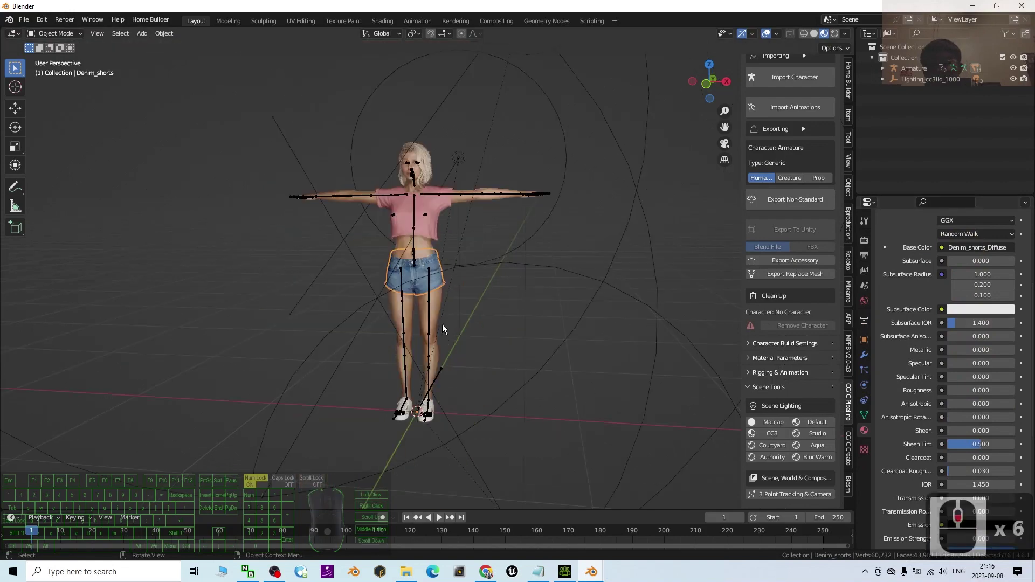
pyautogui.scroll(5, 480, 277)
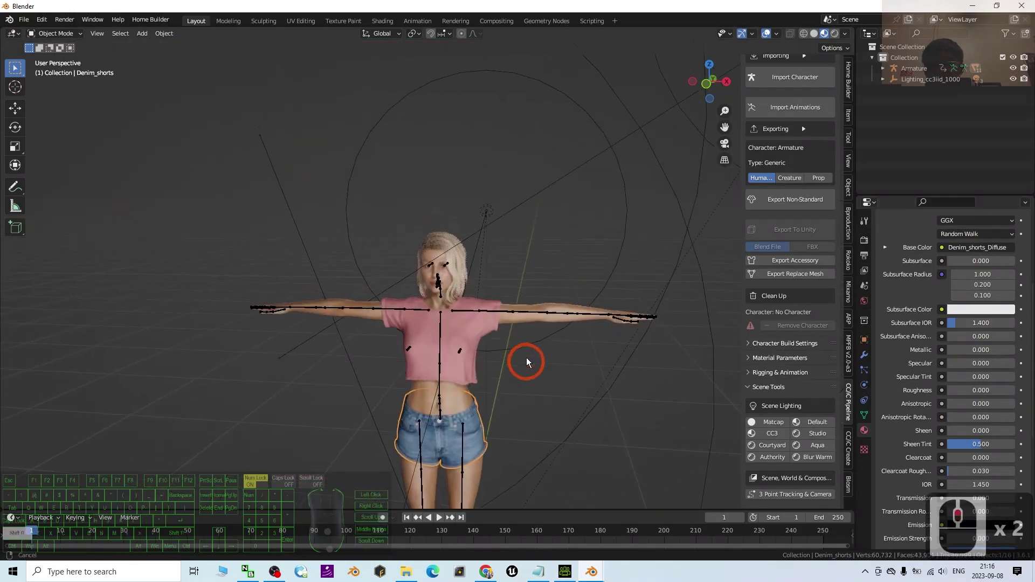
pyautogui.moveTo(529, 328); pyautogui.dragTo(554, 331, button='middle')
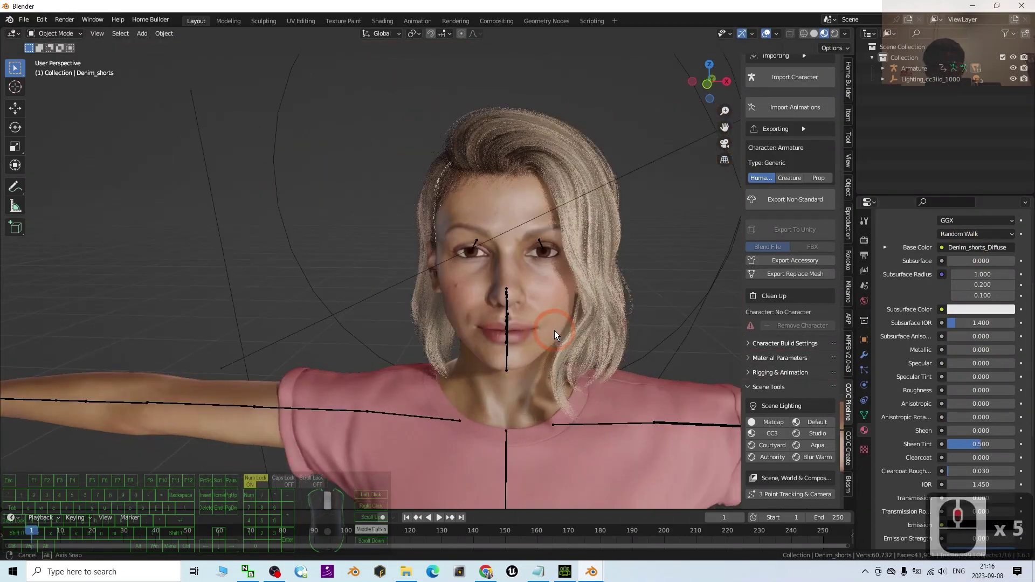
pyautogui.scroll(3, 598, 288)
pyautogui.scroll(-3, 597, 288)
pyautogui.moveTo(607, 309); pyautogui.dragTo(600, 330, button='middle')
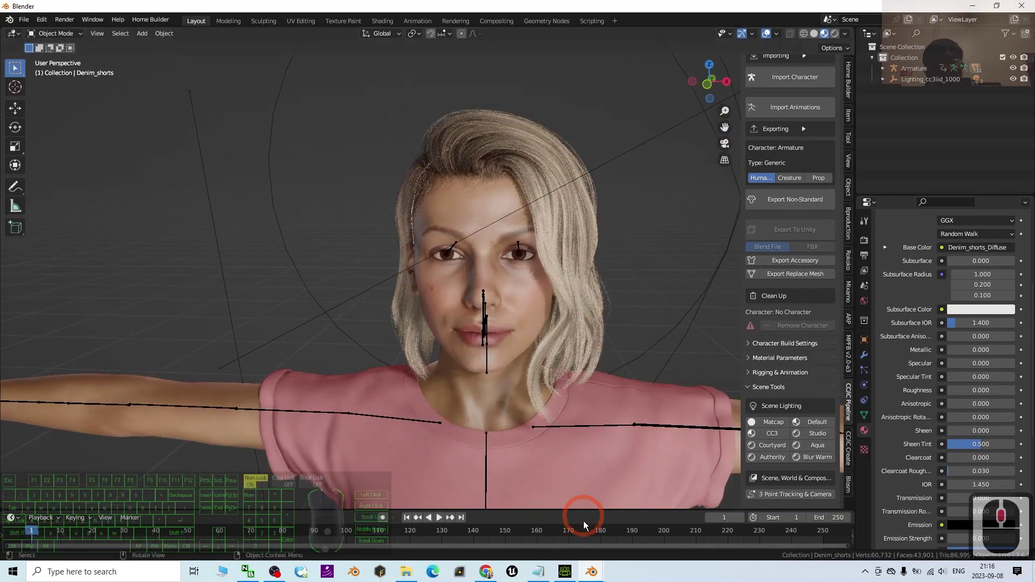
# Switch to the Blender window containing camila01 and view the face close up from the front
pyautogui.click(591, 573)
pyautogui.click(542, 524)
pyautogui.scroll(-2, 519, 290)
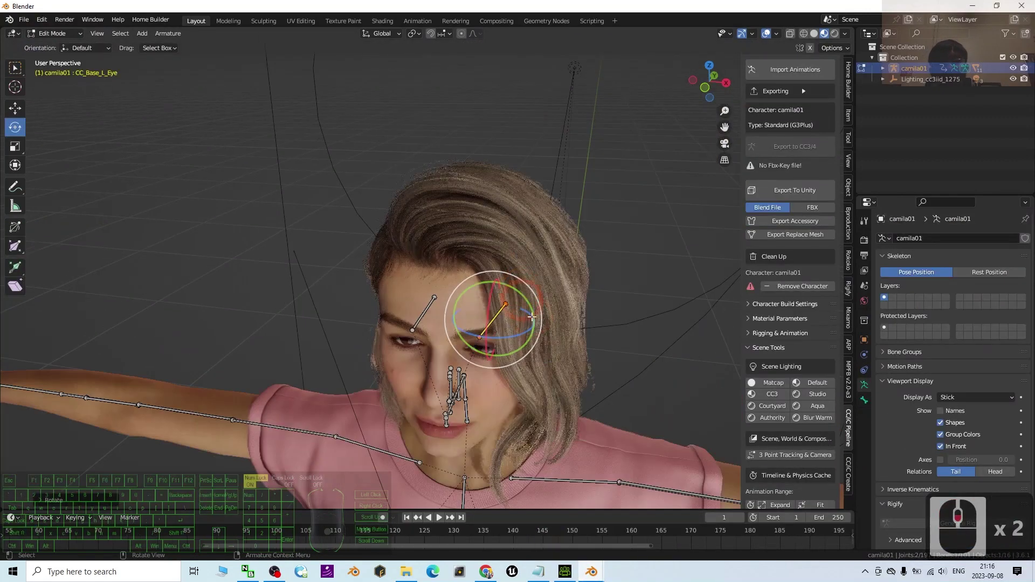
pyautogui.moveTo(598, 380); pyautogui.dragTo(739, 286, button='middle')
pyautogui.scroll(4, 578, 253)
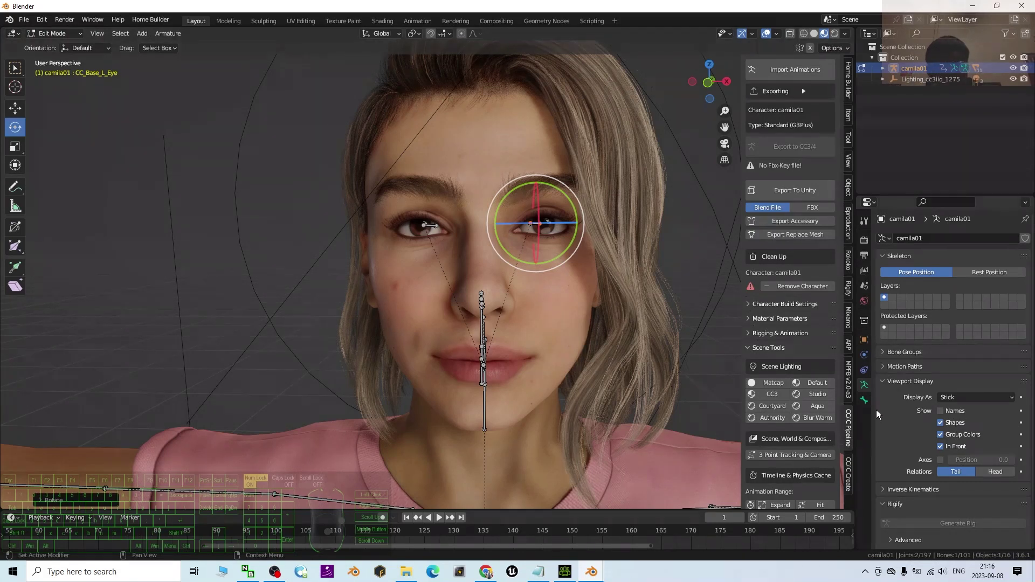
# Return the camila01 armature to Object Mode and select the CC_Base_Body mesh
pyautogui.click(573, 315)
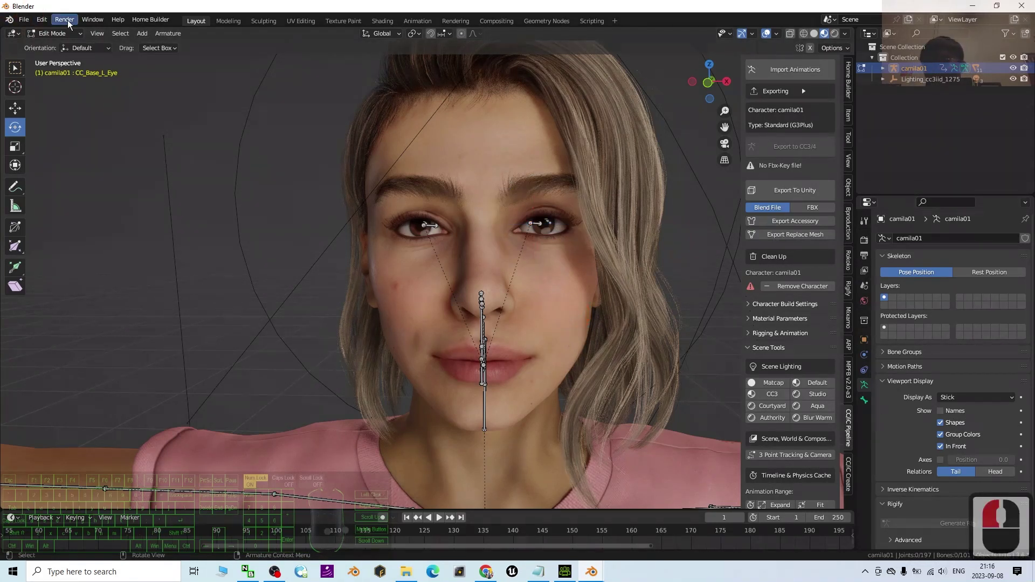
pyautogui.click(54, 34)
pyautogui.click(51, 46)
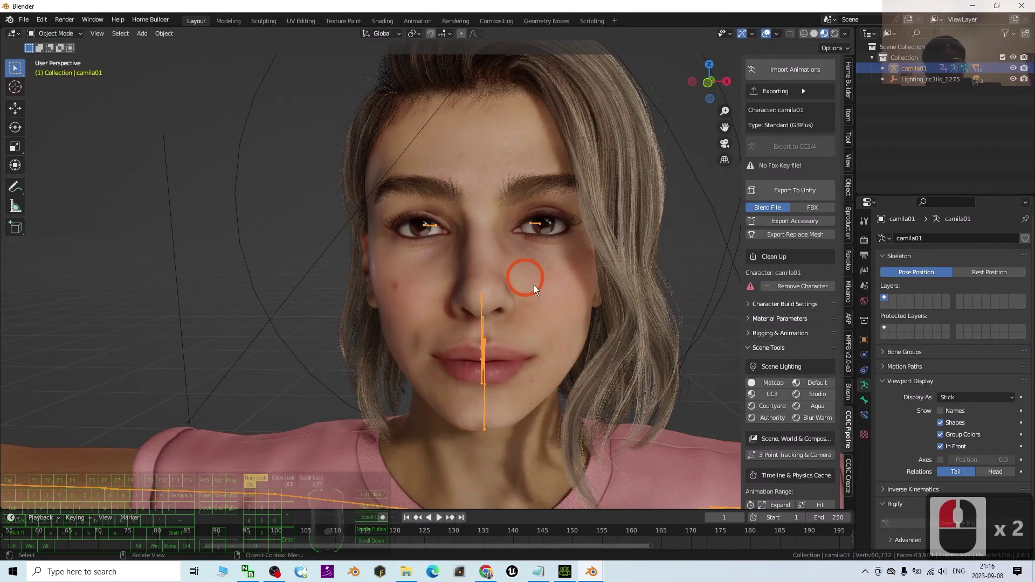
pyautogui.click(552, 301)
pyautogui.click(571, 333)
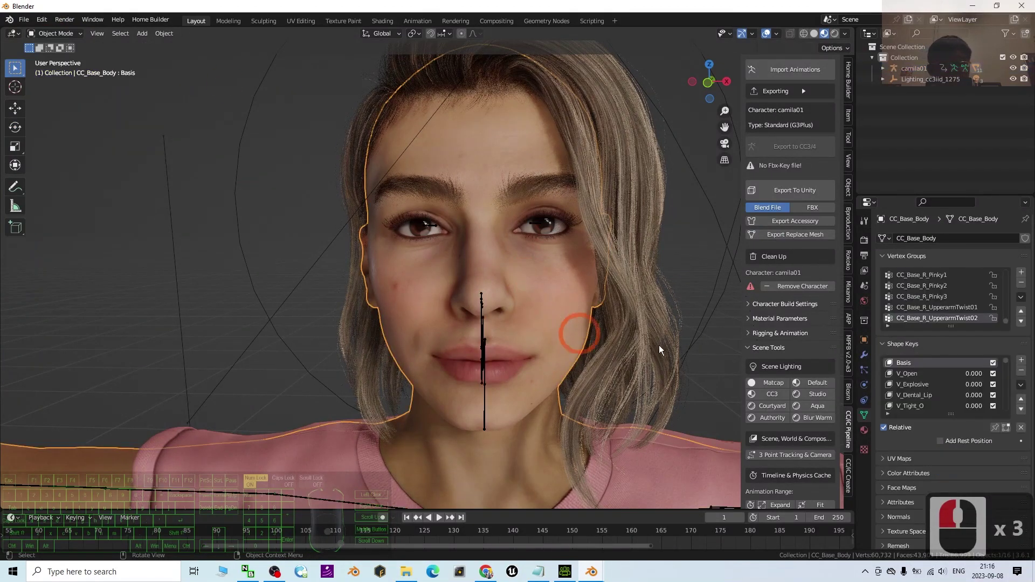
# Test the V_Open shape key on camila01's body mesh at up to 1.500 and reset it to 0
pyautogui.click(865, 416)
pyautogui.click(864, 419)
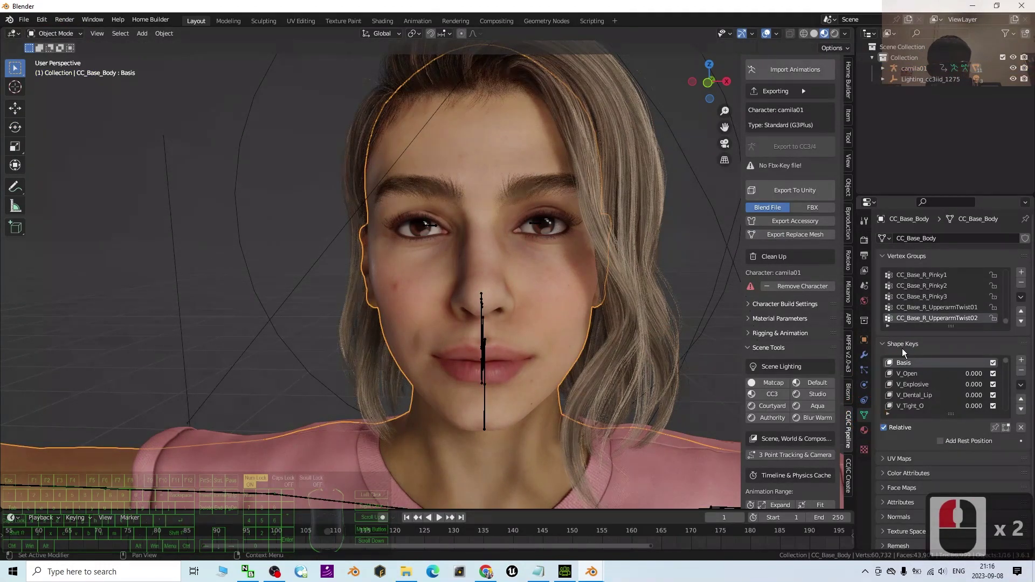
pyautogui.moveTo(973, 374); pyautogui.dragTo(1019, 374)
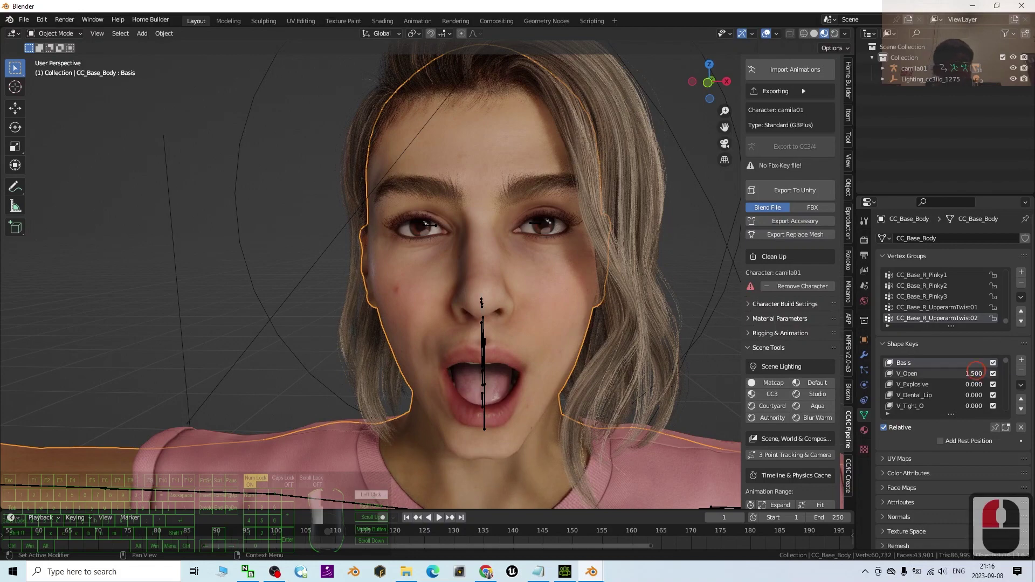
pyautogui.doubleClick(978, 374)
pyautogui.write('0')
pyautogui.press('Return')
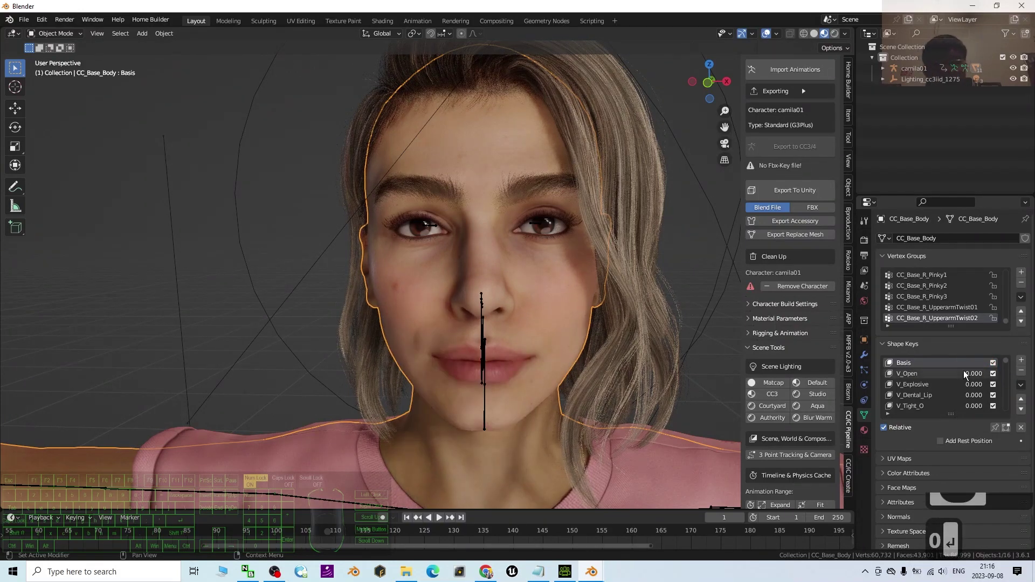
# Switch back to the Blender window with the FBX import and view the character's head for comparison
pyautogui.moveTo(591, 576)
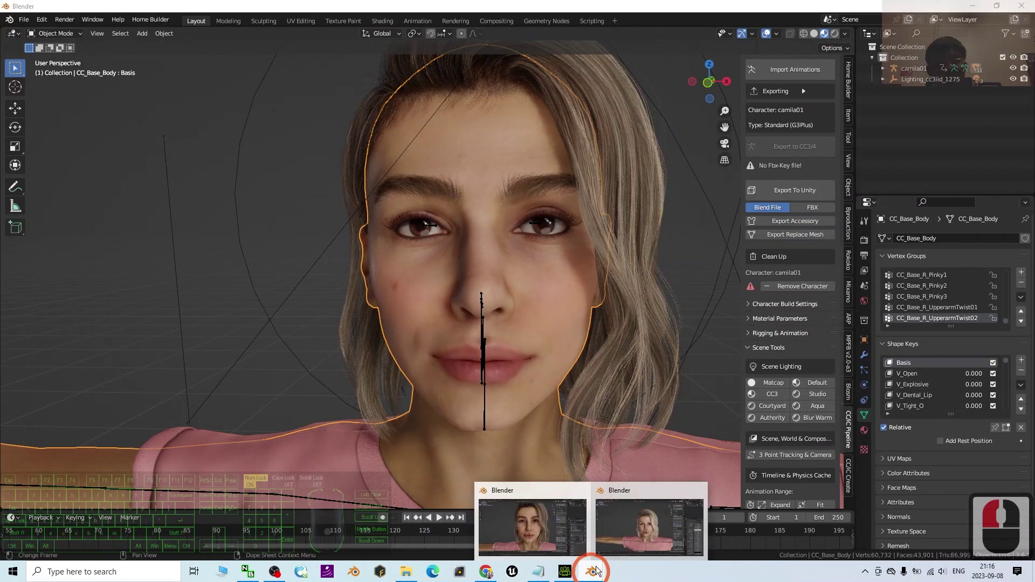
pyautogui.click(626, 531)
pyautogui.scroll(2, 553, 243)
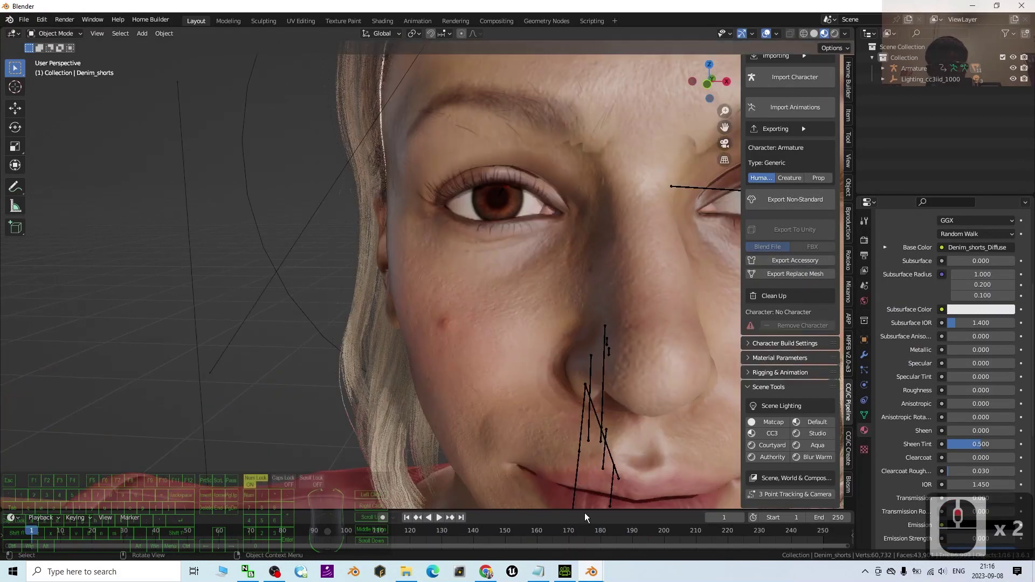
pyautogui.click(590, 574)
pyautogui.click(642, 522)
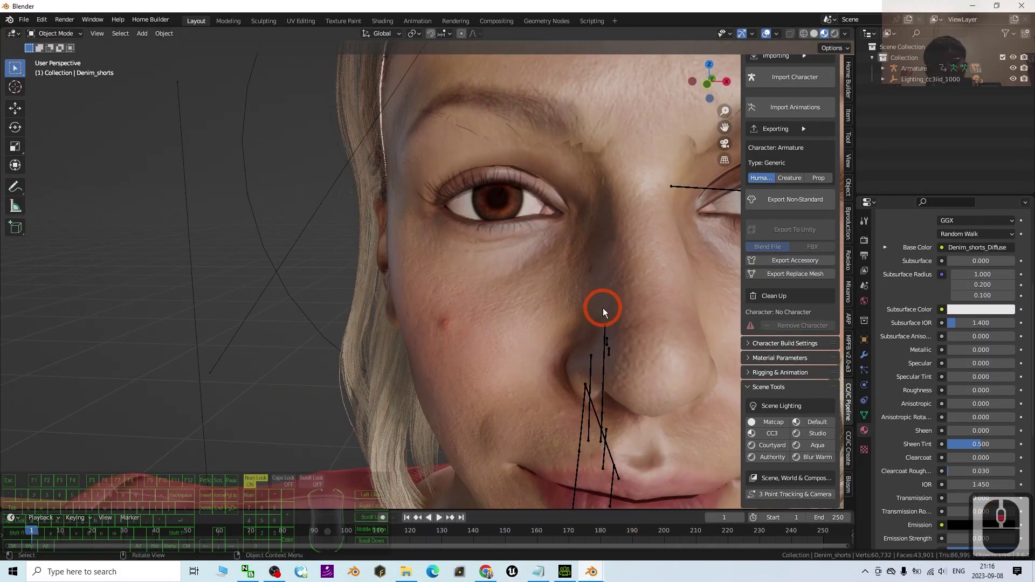
pyautogui.scroll(-2, 603, 310)
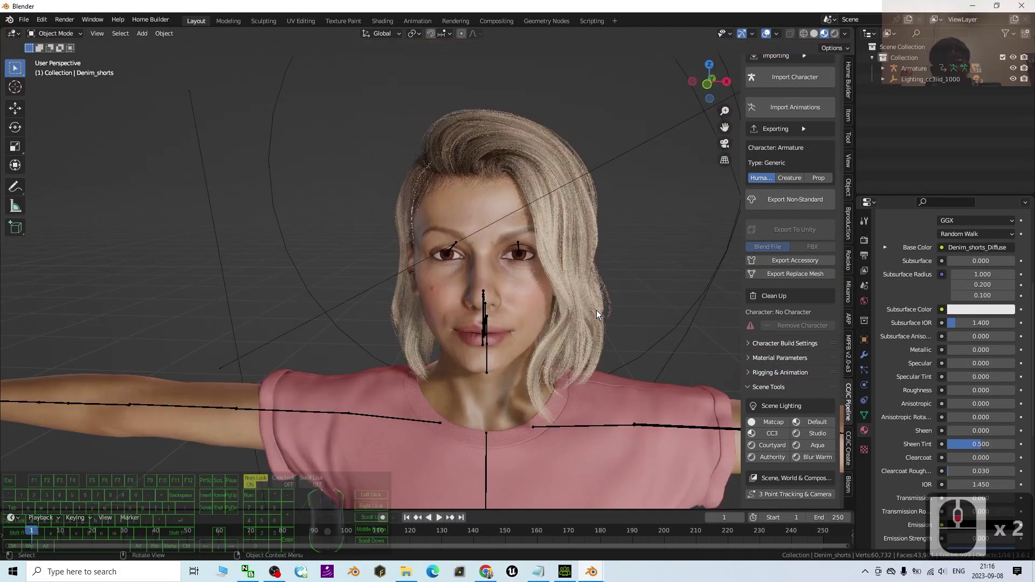
# Select the FBX character's CC_Base_Body mesh with its shape keys shown and angle the view toward the face
pyautogui.click(864, 415)
pyautogui.scroll(2, 642, 300)
pyautogui.click(577, 312)
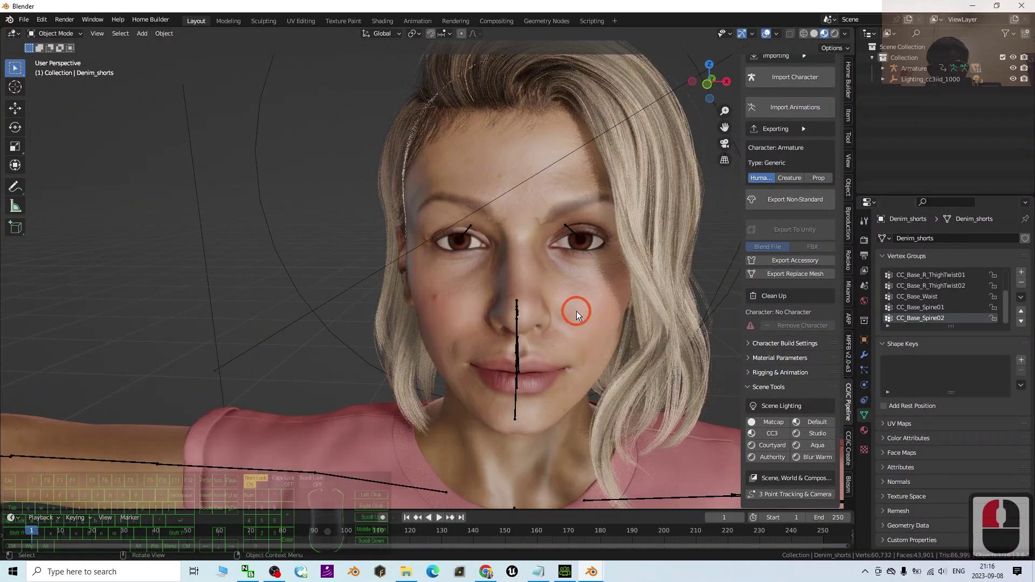
pyautogui.moveTo(589, 309); pyautogui.dragTo(551, 308, button='middle')
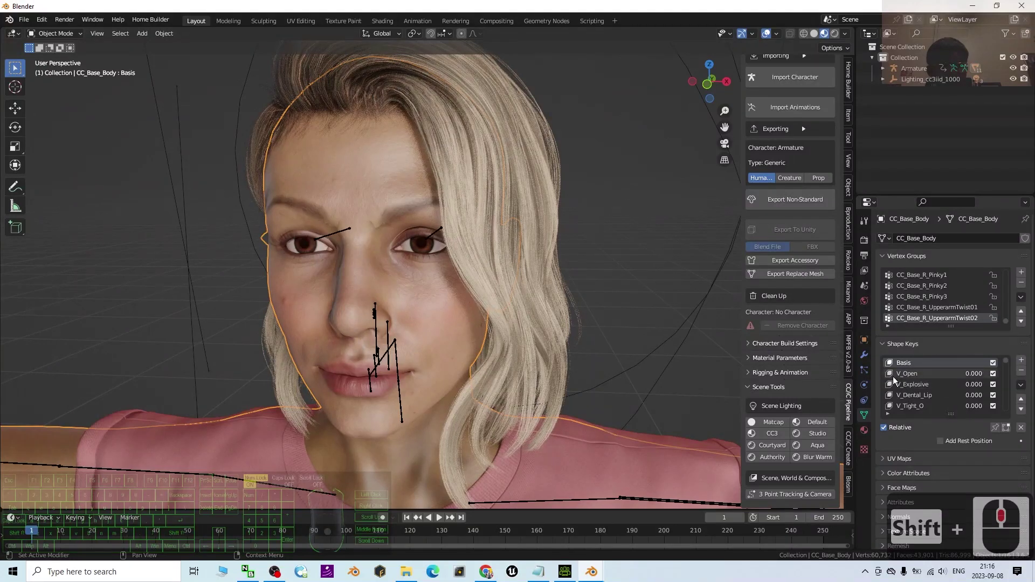
# Test the V_Open shape key on the FBX character's body mesh and reset it to 0
pyautogui.moveTo(969, 376); pyautogui.dragTo(1014, 375)
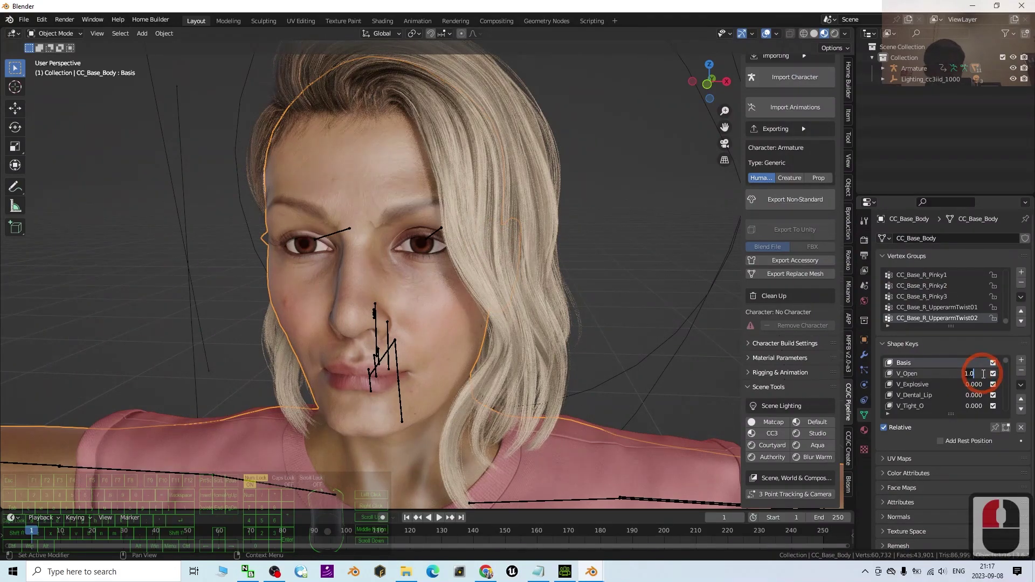
pyautogui.write('0')
pyautogui.press('Return')
# Select the FBX character's armature by its facial bones and view the whole head
pyautogui.scroll(4, 433, 355)
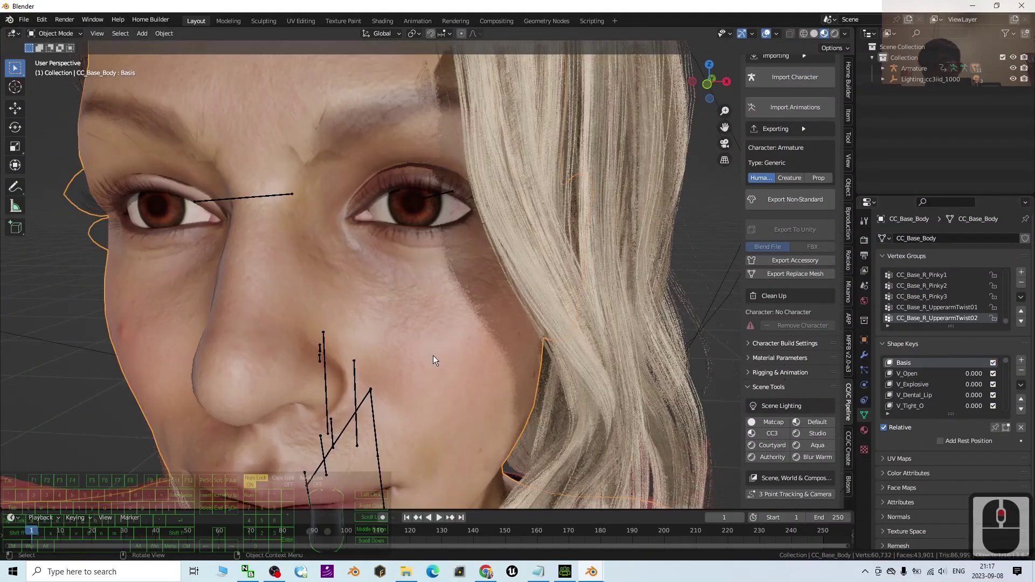
pyautogui.doubleClick(351, 394)
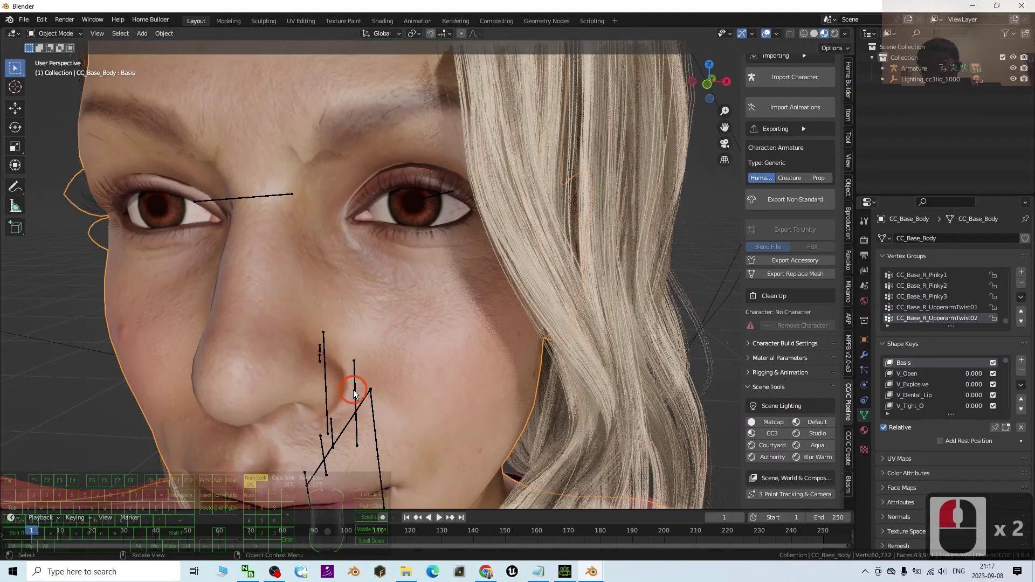
pyautogui.scroll(-3, 461, 369)
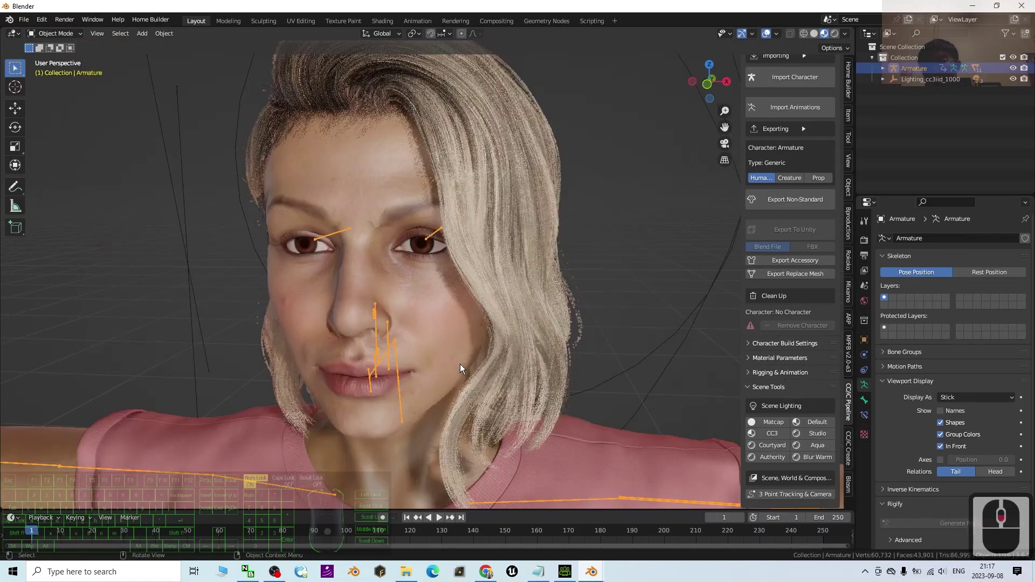
# Put the FBX armature in Pose Mode, display its bone names and view the facial bones up close
pyautogui.click(69, 34)
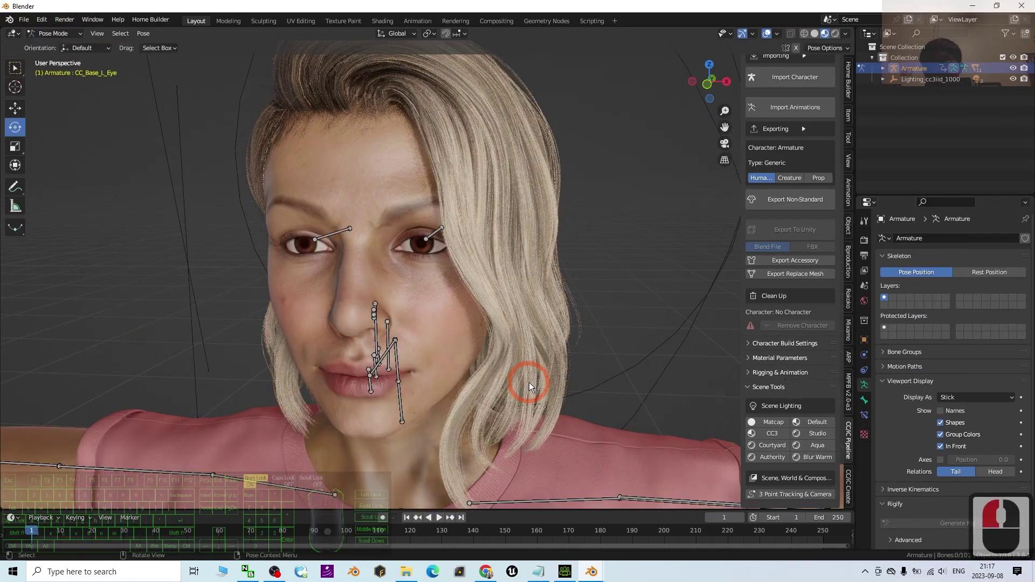
pyautogui.moveTo(527, 381); pyautogui.dragTo(365, 308, button='middle')
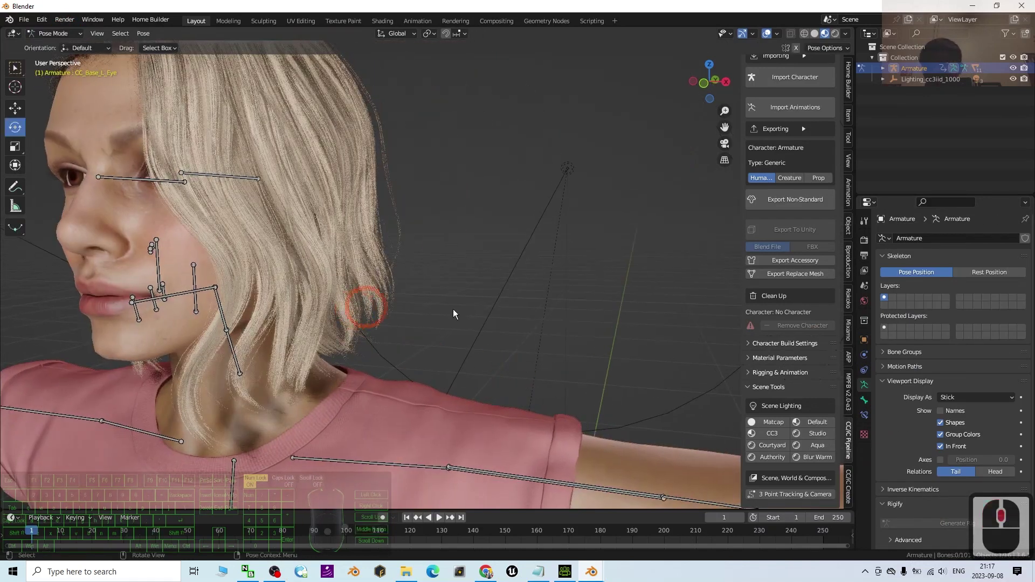
pyautogui.click(943, 412)
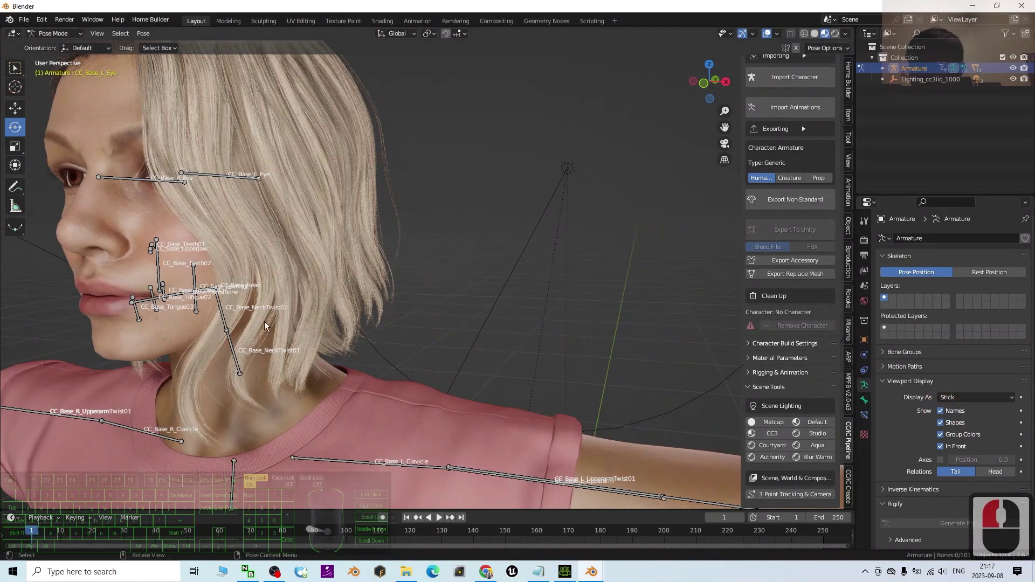
pyautogui.scroll(1, 173, 293)
pyautogui.scroll(-2, 167, 282)
pyautogui.keyDown('shift'); pyautogui.moveTo(233, 262); pyautogui.dragTo(415, 249, button='middle'); pyautogui.keyUp('shift')
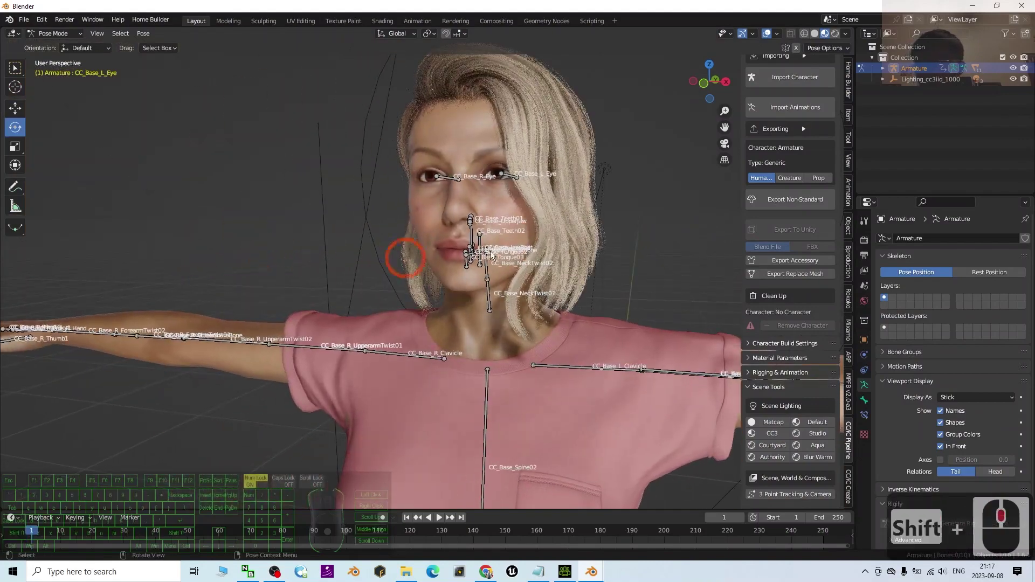
pyautogui.scroll(2, 604, 222)
pyautogui.moveTo(605, 221); pyautogui.dragTo(602, 227, button='middle')
pyautogui.scroll(3, 435, 227)
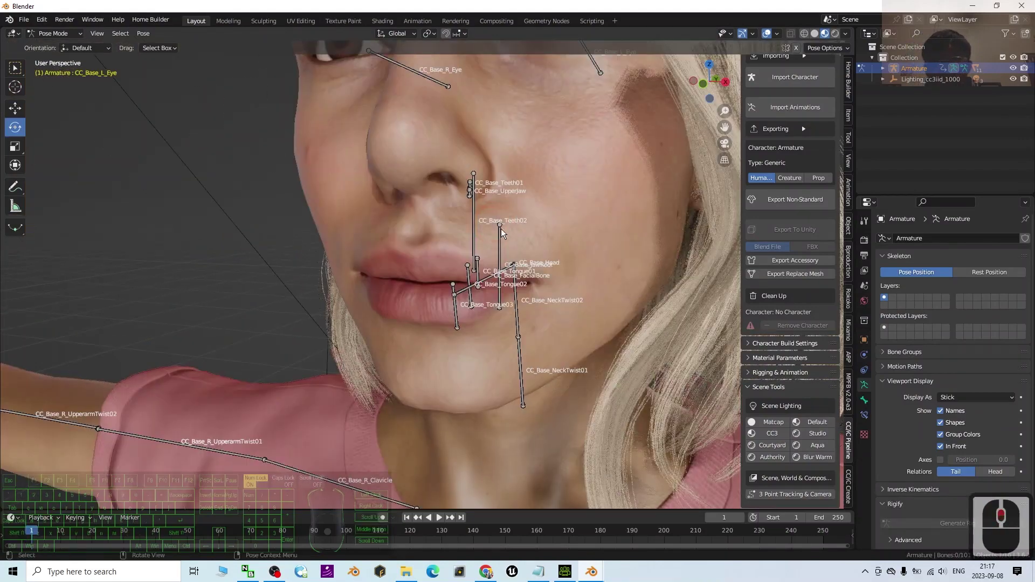
pyautogui.scroll(2, 435, 238)
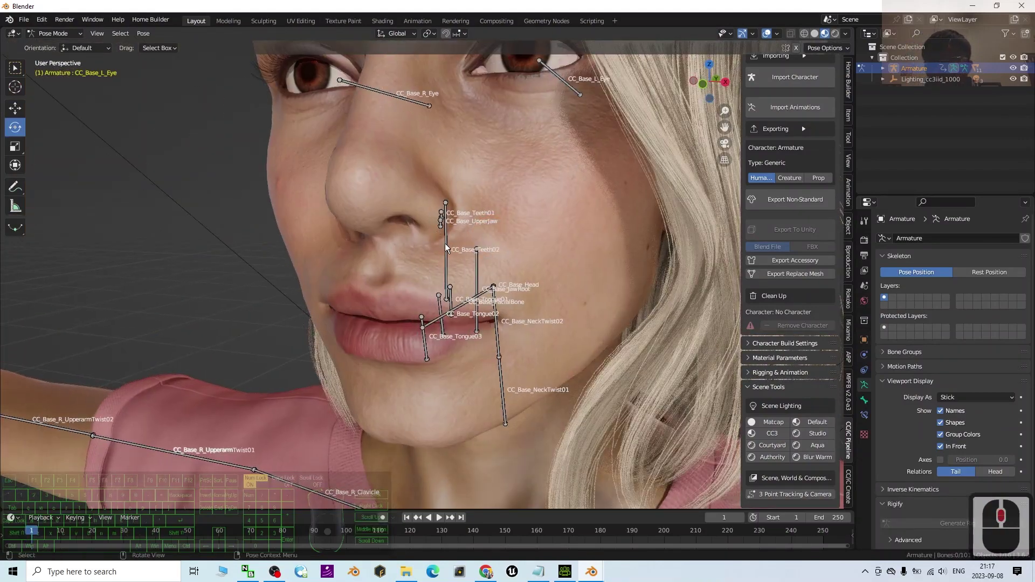
# Try rotating the CC_Base_Teeth02 bone and undo the rotation
pyautogui.click(446, 241)
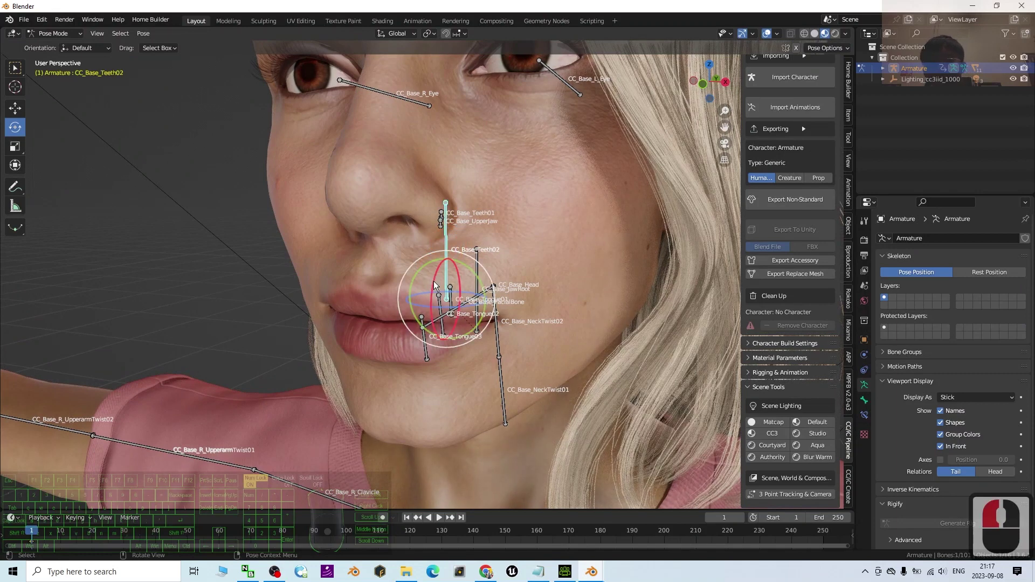
pyautogui.moveTo(438, 281); pyautogui.dragTo(434, 294)
pyautogui.rightClick(434, 294)
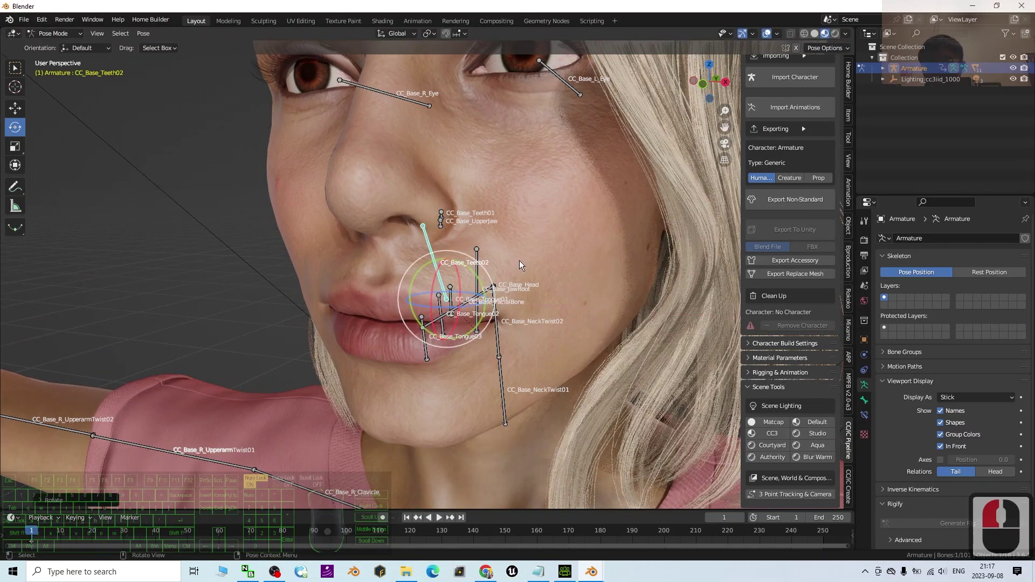
pyautogui.scroll(5, 505, 313)
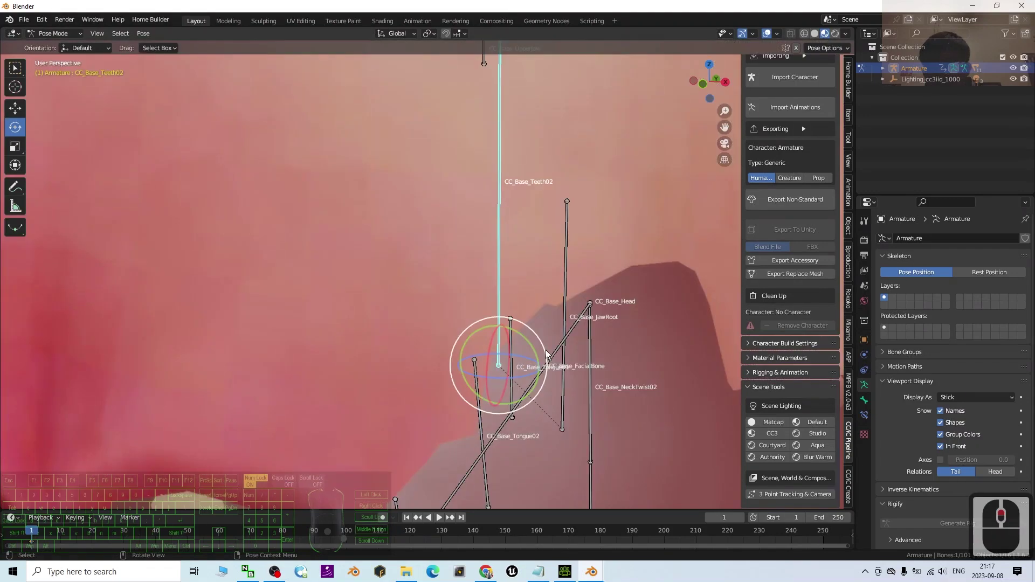
# Select the CC_Base_FacialBone bone, try rotating it and undo the rotation
pyautogui.click(567, 278)
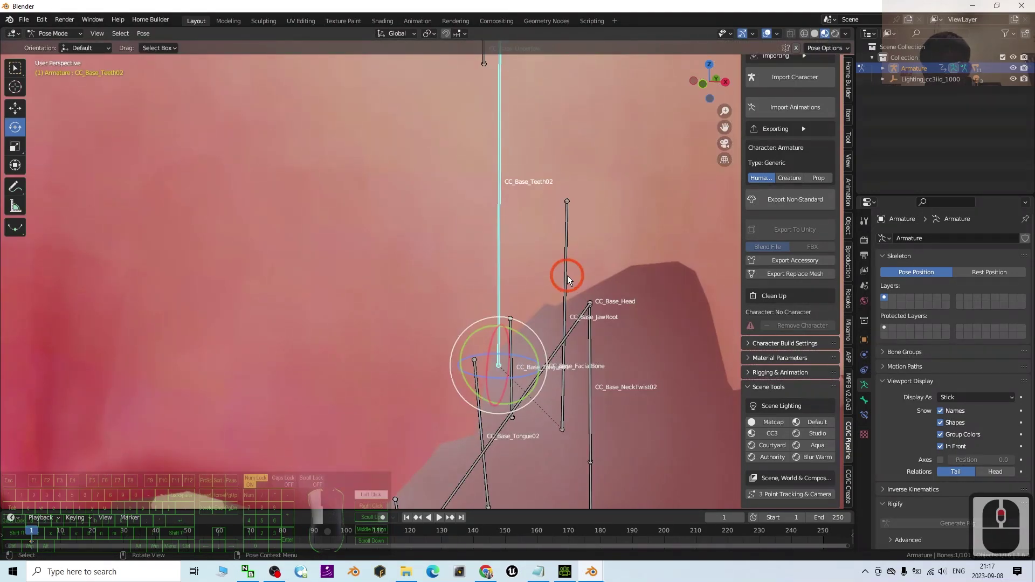
pyautogui.click(580, 320)
pyautogui.scroll(-4, 580, 320)
pyautogui.scroll(4, 539, 302)
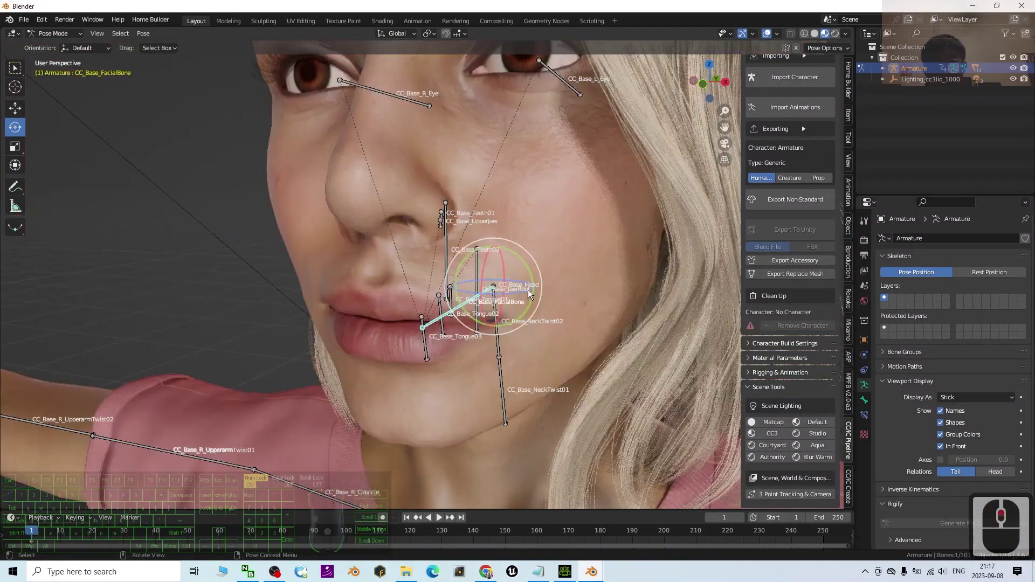
pyautogui.moveTo(484, 266); pyautogui.dragTo(480, 279)
pyautogui.hotkey('ctrl', 'z')
pyautogui.scroll(4, 542, 281)
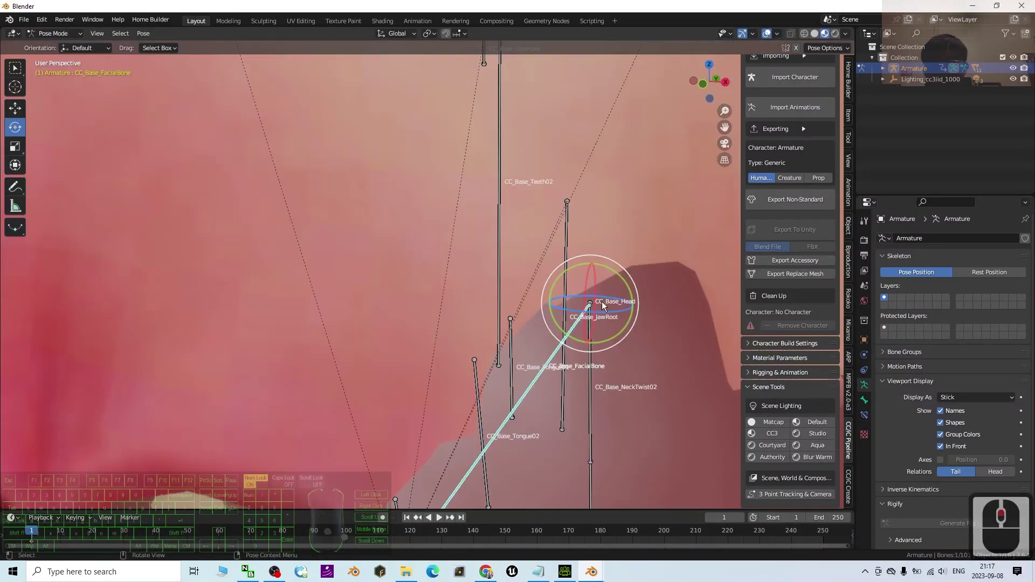
# Select the CC_Base_JawRoot bone, test opening the mouth by rotating it and undo the rotation
pyautogui.click(513, 350)
pyautogui.click(567, 286)
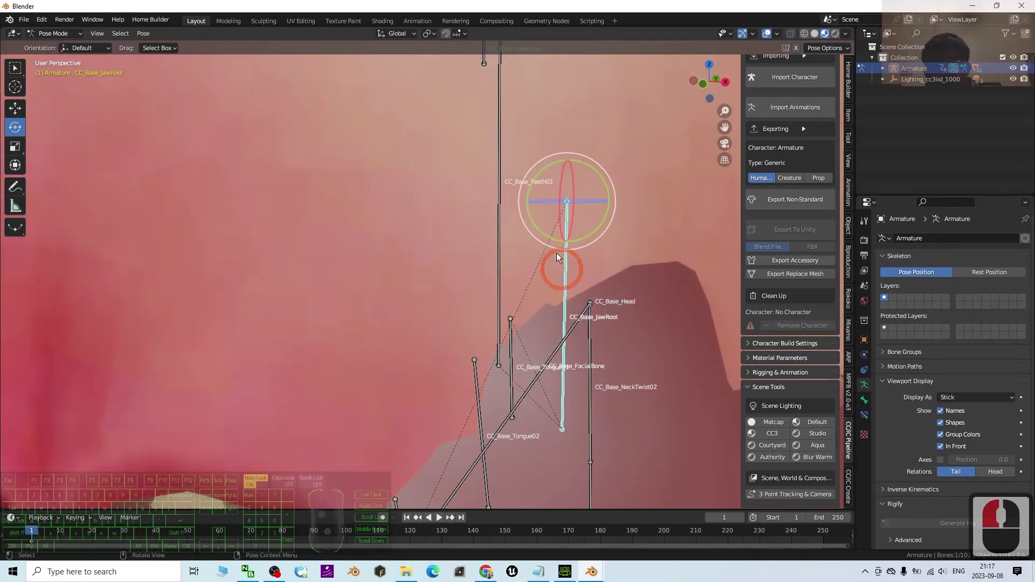
pyautogui.scroll(-4, 560, 183)
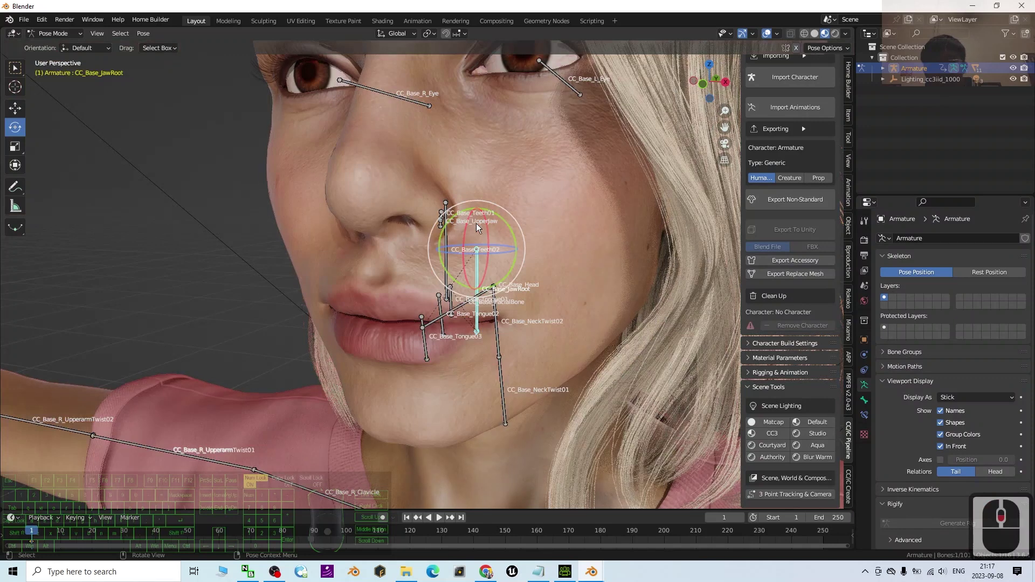
pyautogui.moveTo(468, 225); pyautogui.dragTo(487, 261)
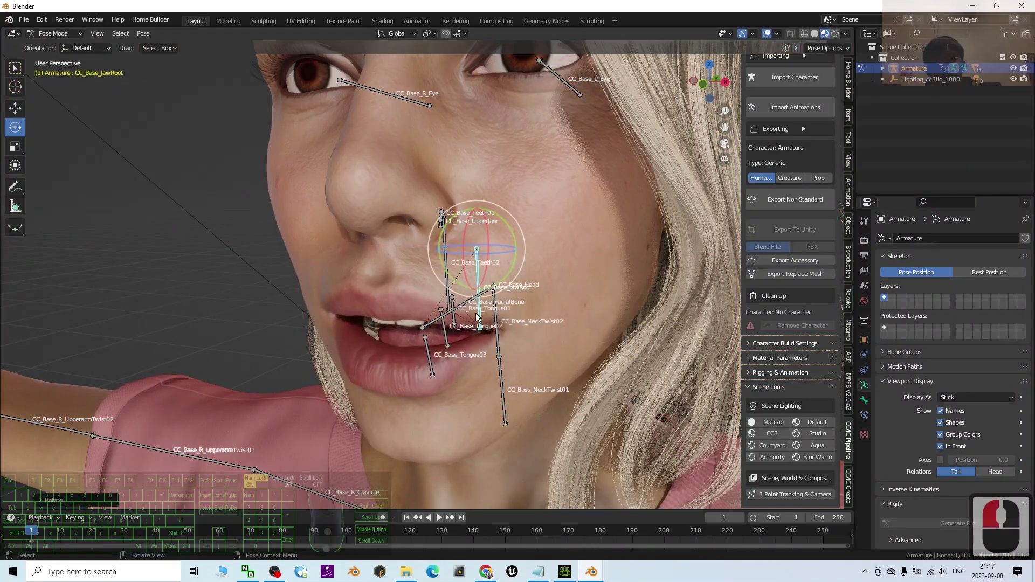
pyautogui.hotkey('ctrl', 'z')
pyautogui.scroll(-6, 554, 252)
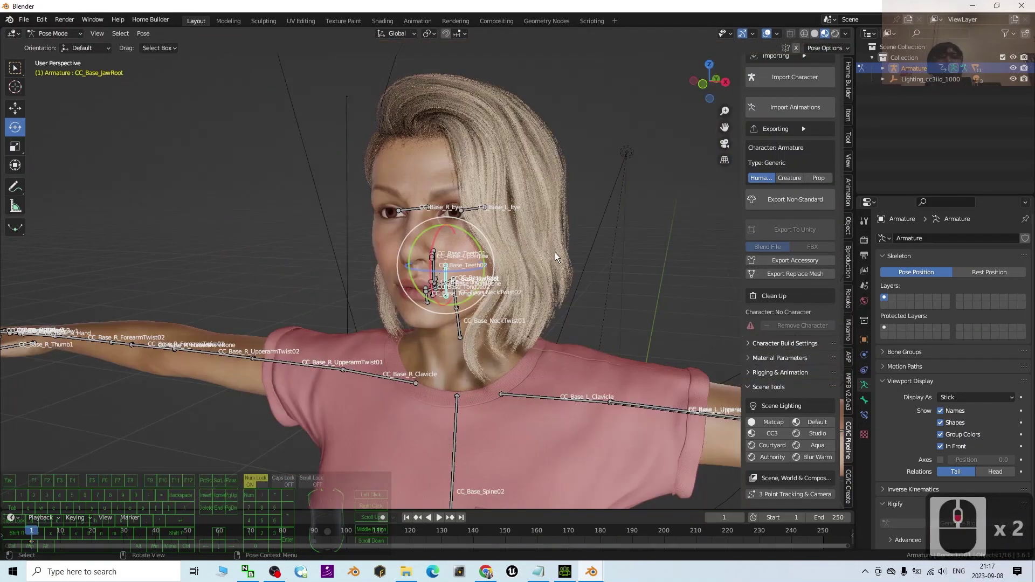
# Rotate the CC_Base_JawRoot bone to open the mouth, inspect the lips and teeth, and select the CC_Base_L_Eye bone
pyautogui.scroll(6, 568, 229)
pyautogui.scroll(-3, 570, 234)
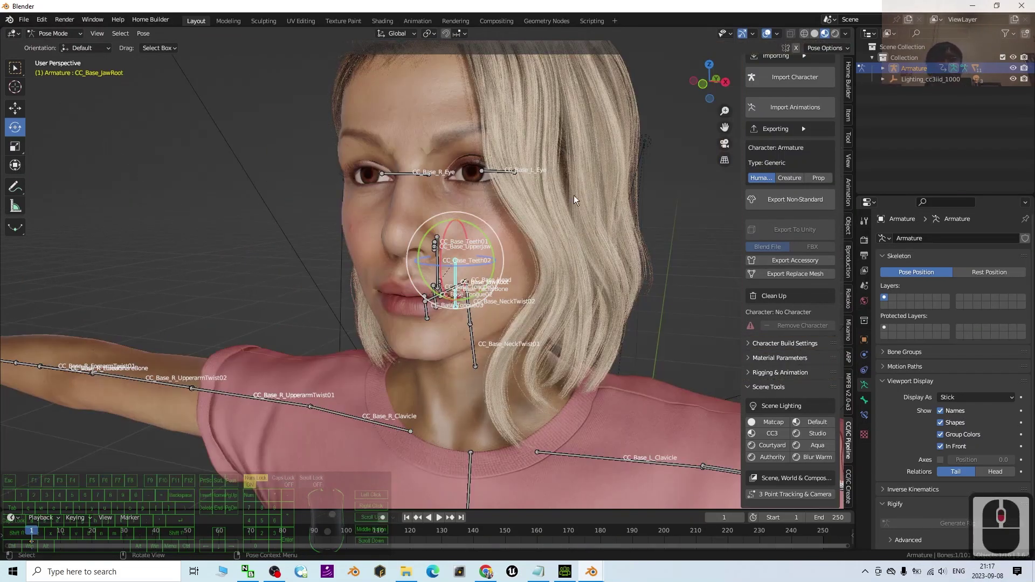
pyautogui.moveTo(535, 259); pyautogui.dragTo(259, 281, button='middle')
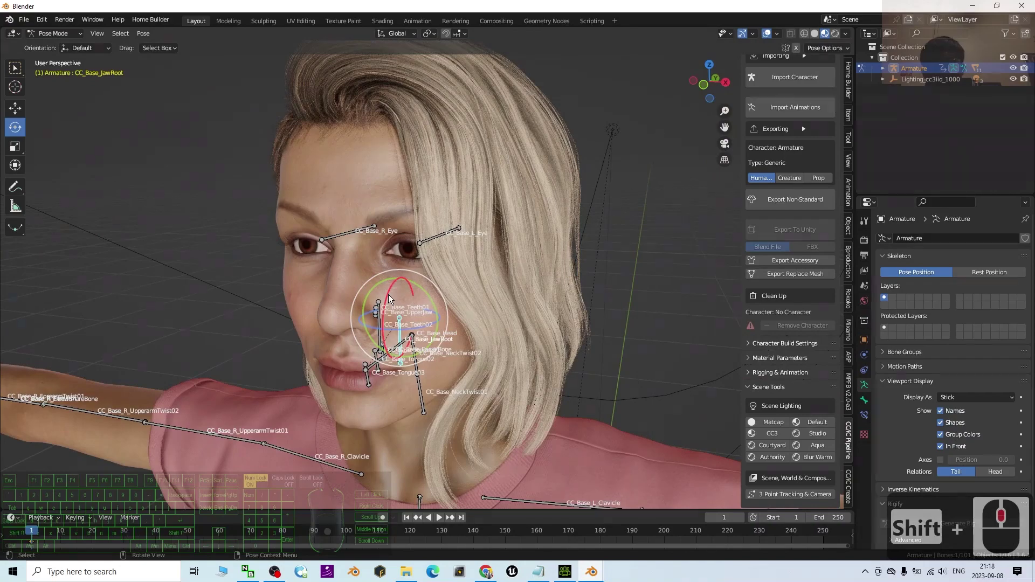
pyautogui.moveTo(389, 298); pyautogui.dragTo(388, 299)
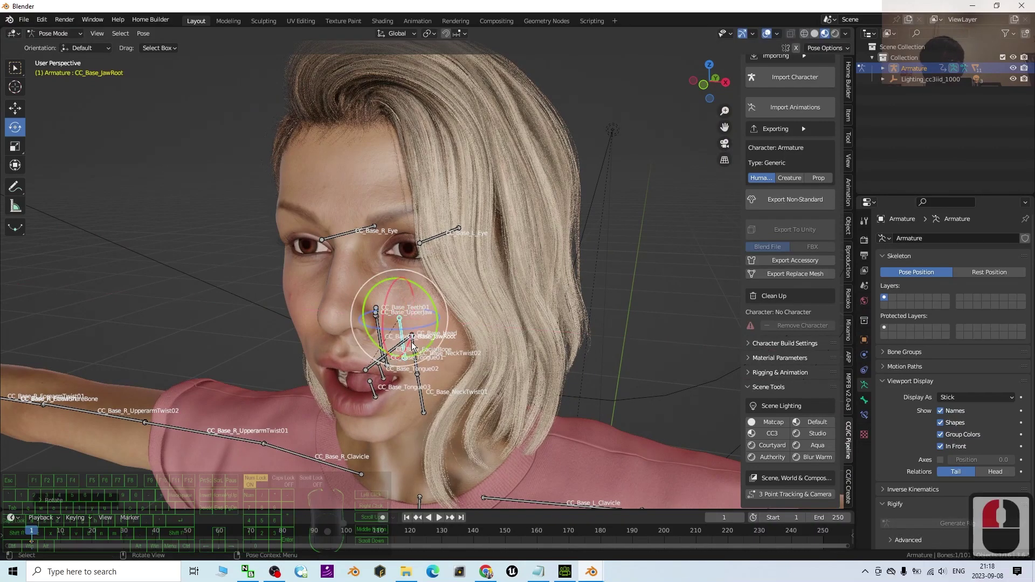
pyautogui.moveTo(388, 302); pyautogui.dragTo(421, 374, button='middle')
pyautogui.scroll(1, 421, 378)
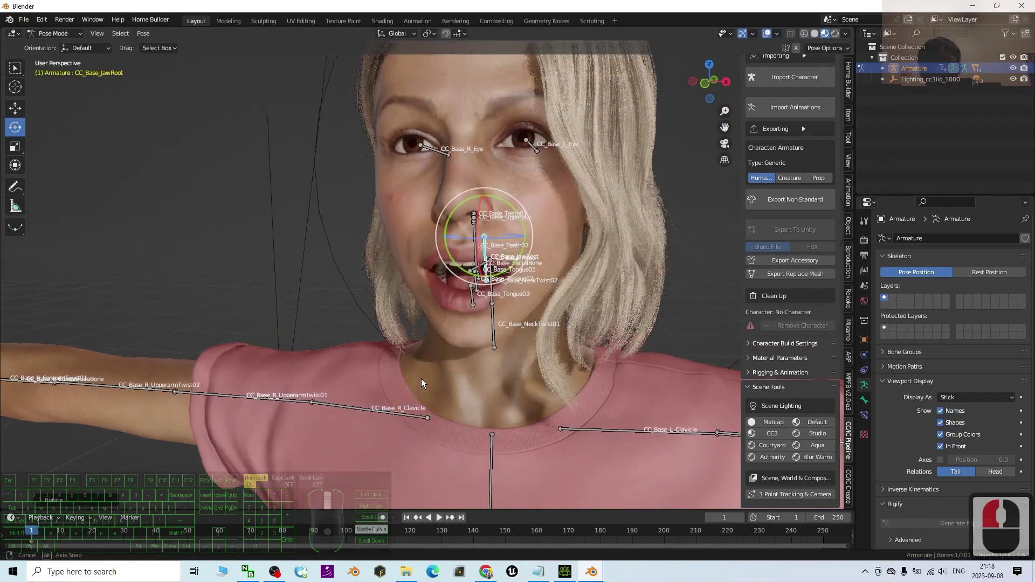
pyautogui.scroll(2, 546, 235)
pyautogui.moveTo(615, 232); pyautogui.dragTo(613, 232, button='middle')
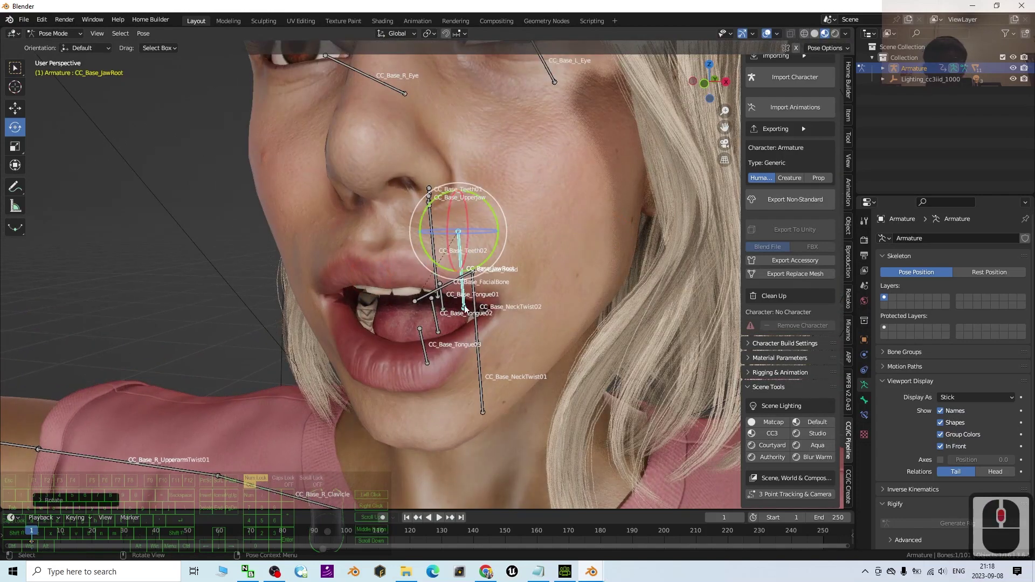
pyautogui.scroll(-4, 464, 302)
pyautogui.click(479, 158)
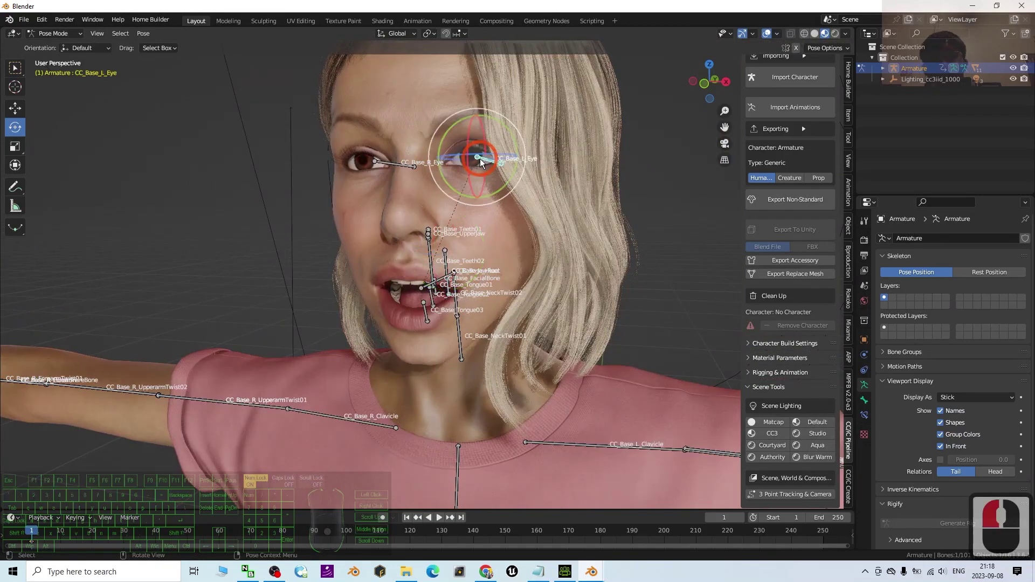
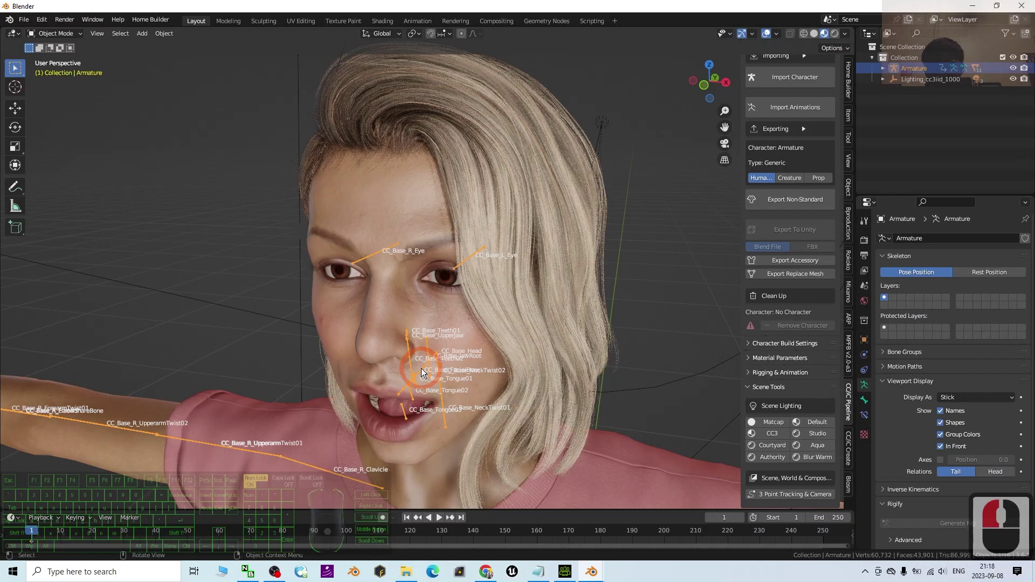
# Return the armature to Pose Mode and select the CC_Base_FacialBone bone
pyautogui.click(26, 34)
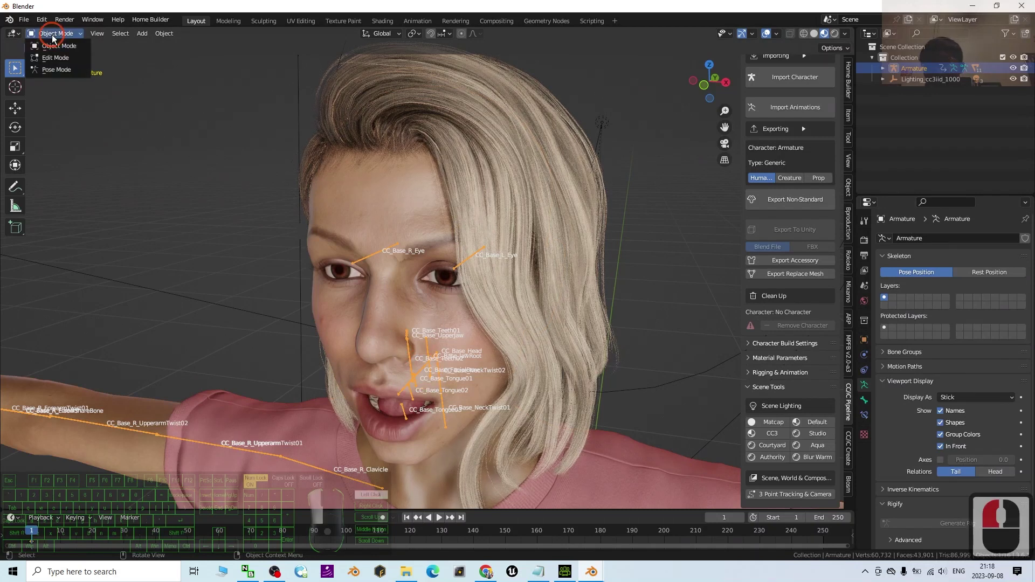
pyautogui.click(50, 70)
pyautogui.click(426, 361)
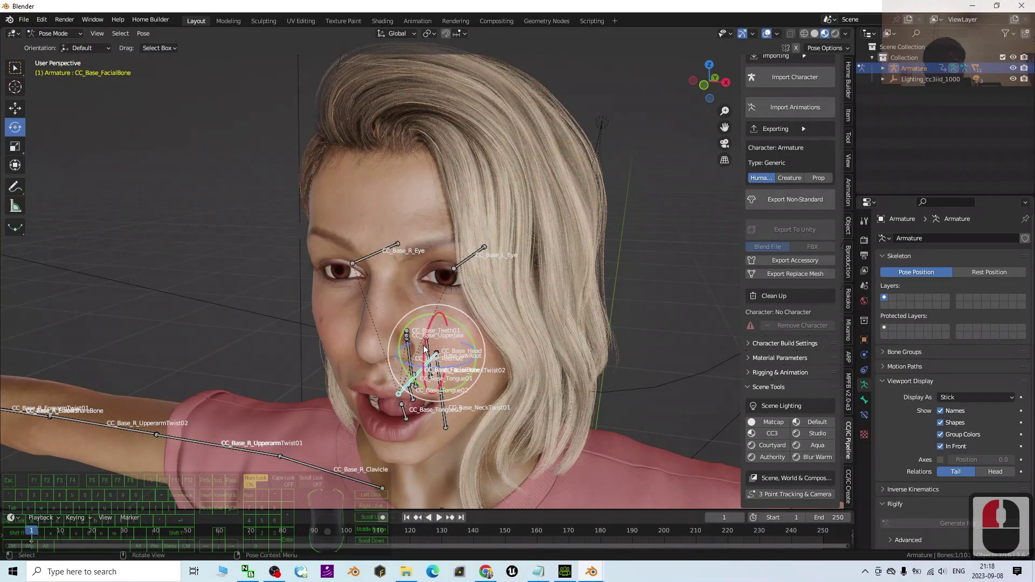
# Set the facial bone's Location X and Rotation Z to 0 in its bone transform properties
pyautogui.click(865, 401)
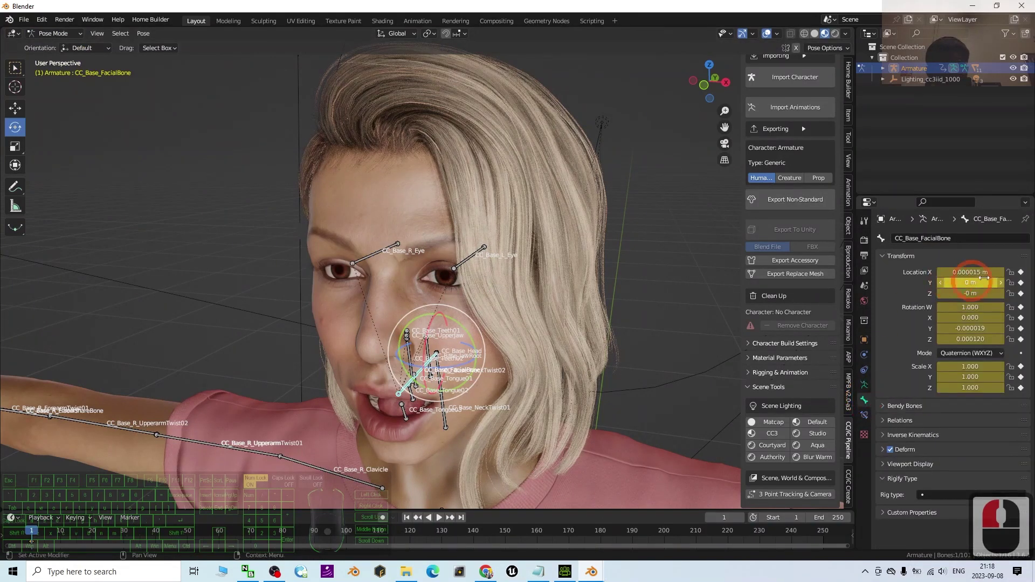
pyautogui.click(984, 272)
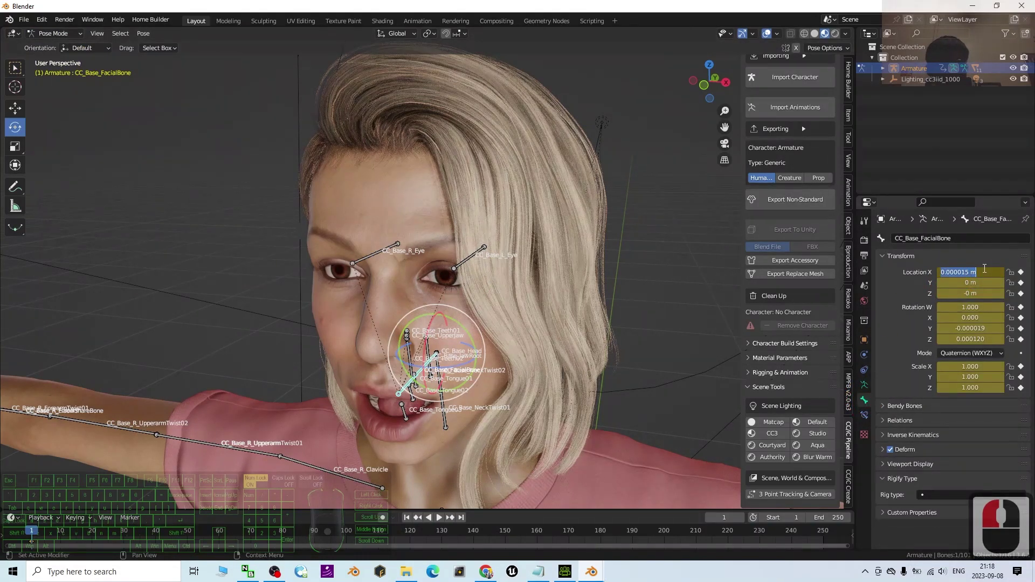
pyautogui.write('0')
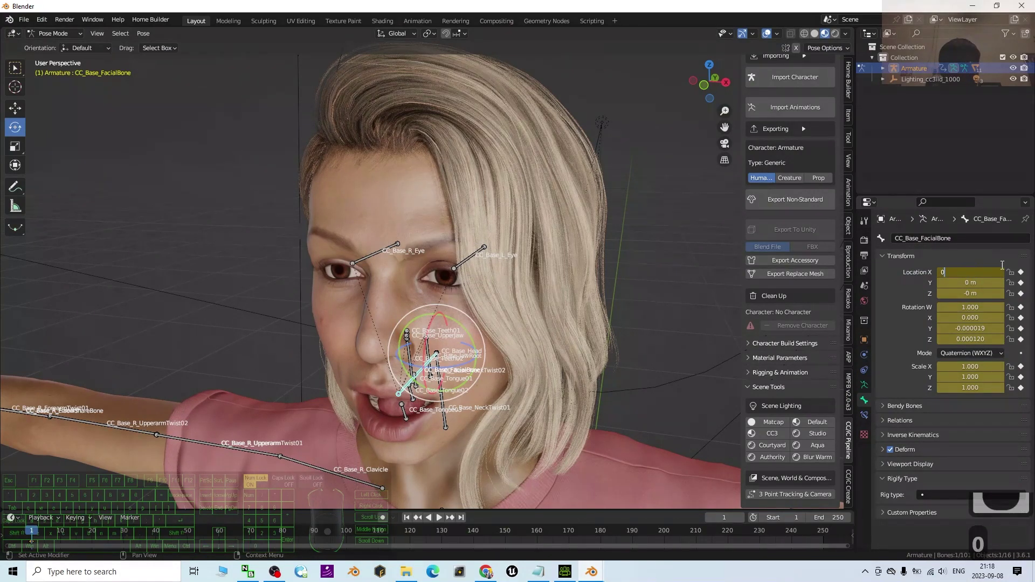
pyautogui.press('Return')
pyautogui.click(977, 329)
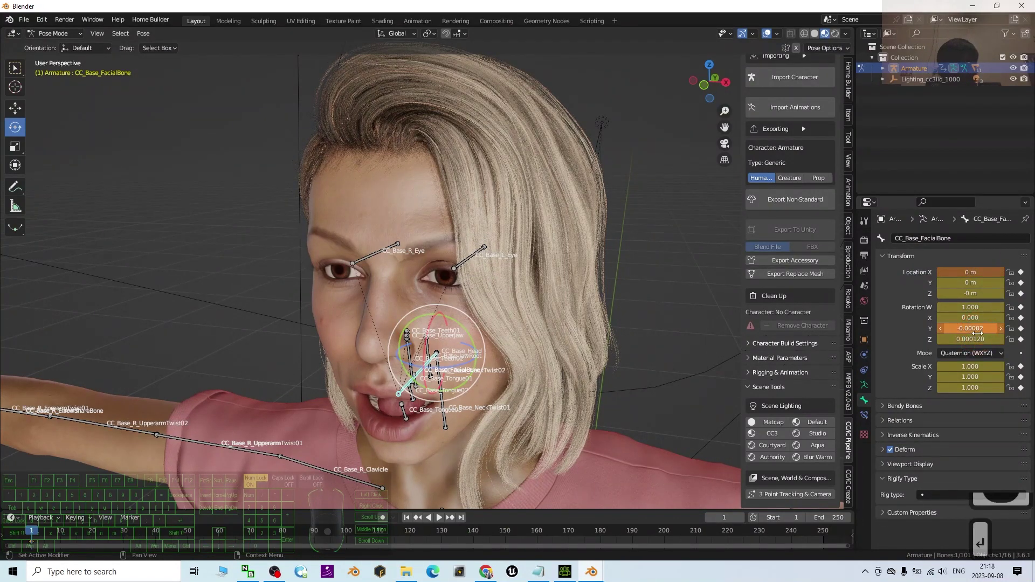
pyautogui.click(978, 340)
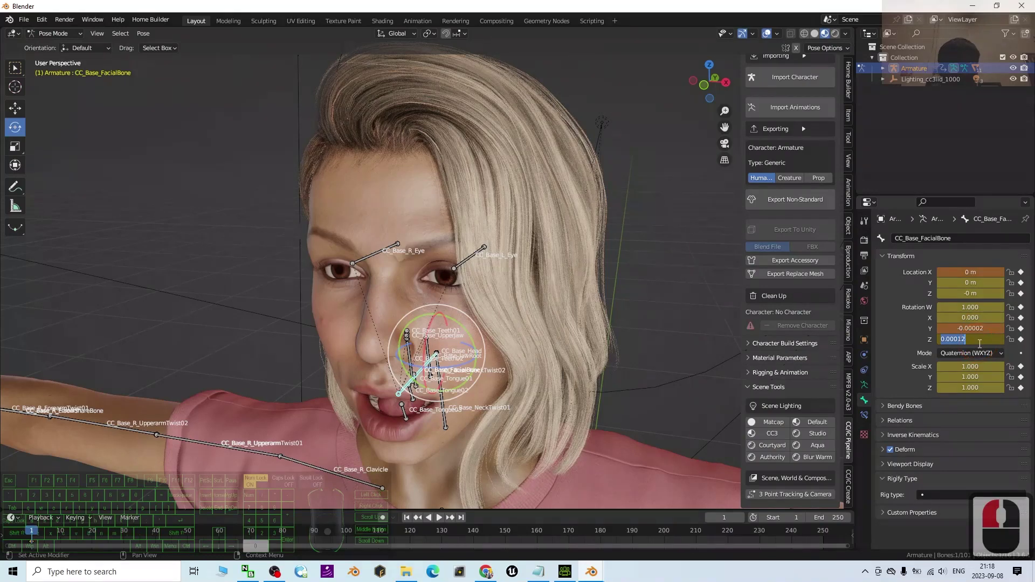
pyautogui.write('0')
pyautogui.press('Return')
# Try a Rotation Y of 0 and a manual rotation on the facial bone, undo both and view the face up close
pyautogui.click(979, 329)
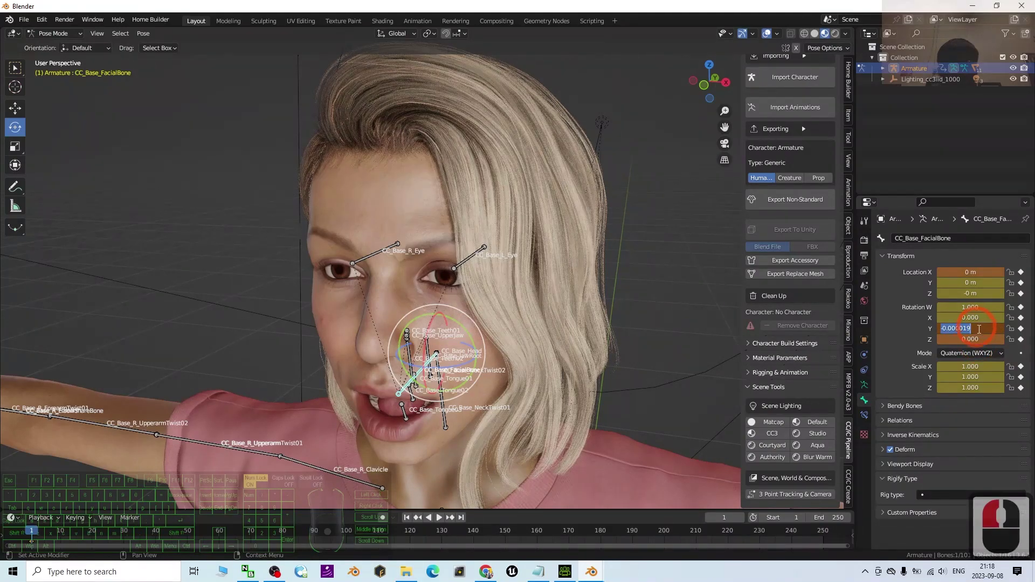
pyautogui.write('0')
pyautogui.press('Return')
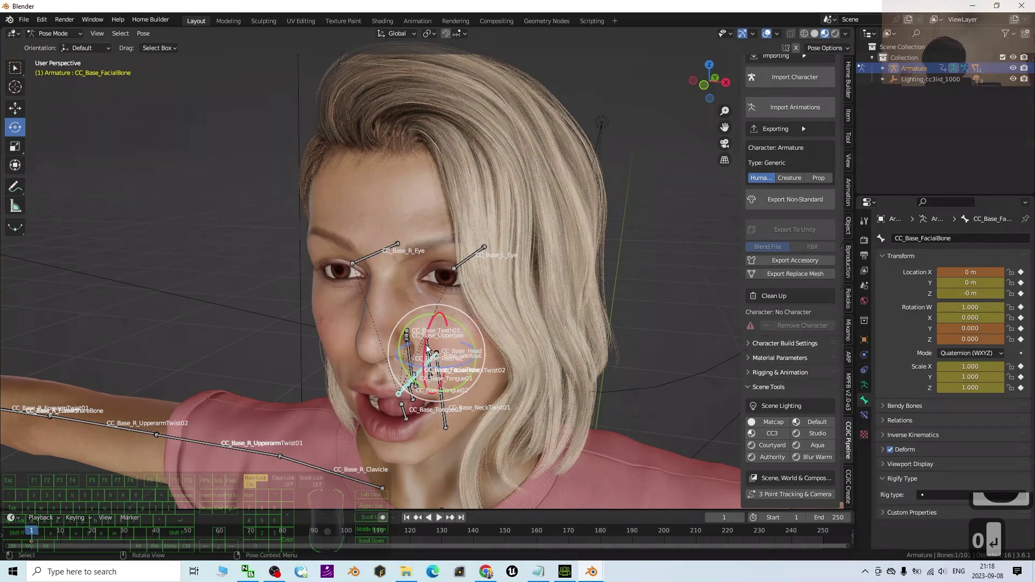
pyautogui.moveTo(425, 348); pyautogui.dragTo(426, 353)
pyautogui.hotkey('ctrl', 'z')
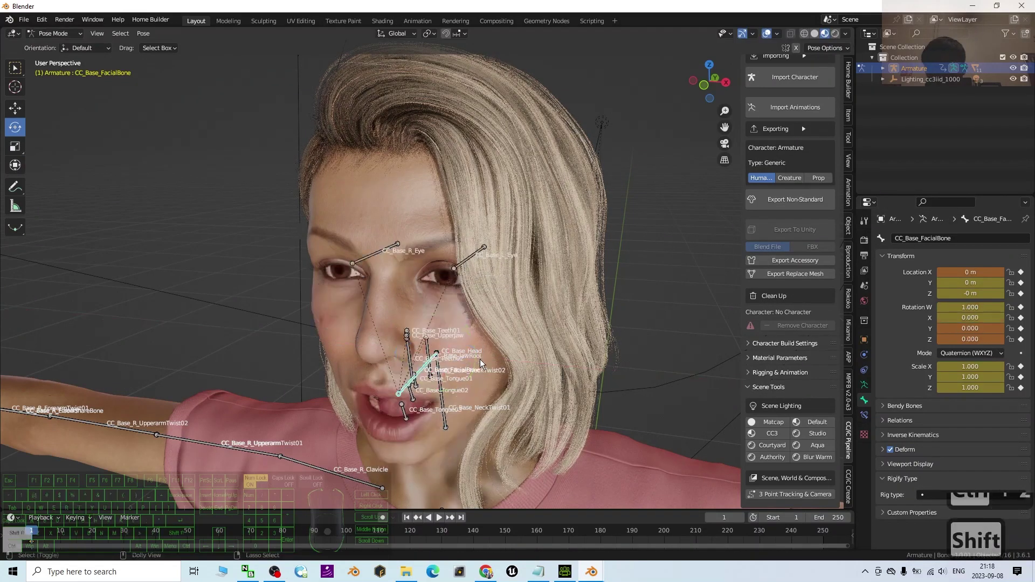
pyautogui.hotkey('ctrl', 'z')
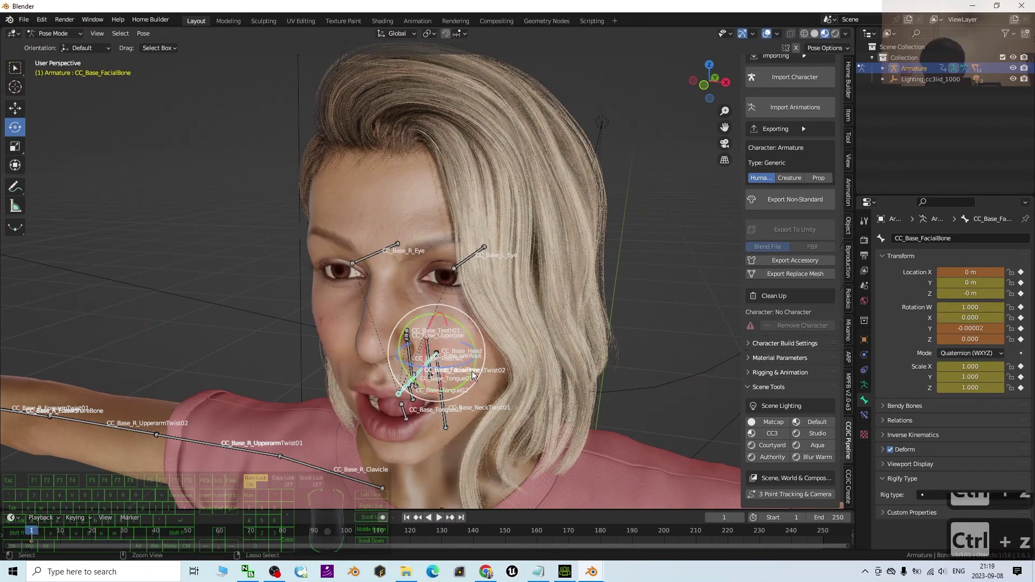
pyautogui.scroll(4, 423, 378)
pyautogui.keyDown('shift'); pyautogui.moveTo(461, 386); pyautogui.dragTo(463, 354, button='middle'); pyautogui.keyUp('shift')
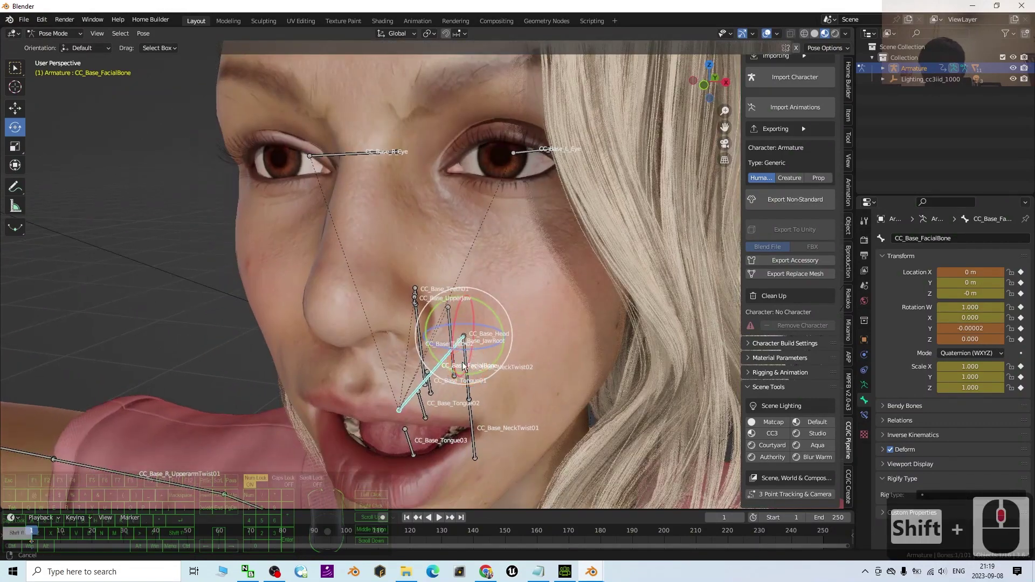
# Rotate the CC_Base_JawRoot bone to partly close the mouth and set its Location X, Y and Z to 0
pyautogui.click(448, 319)
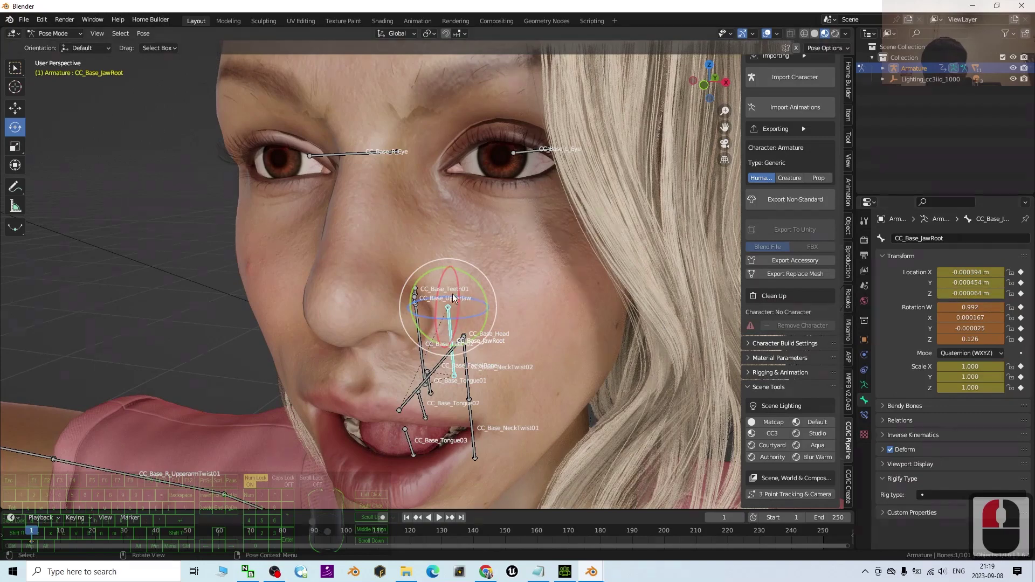
pyautogui.moveTo(441, 288); pyautogui.dragTo(448, 286)
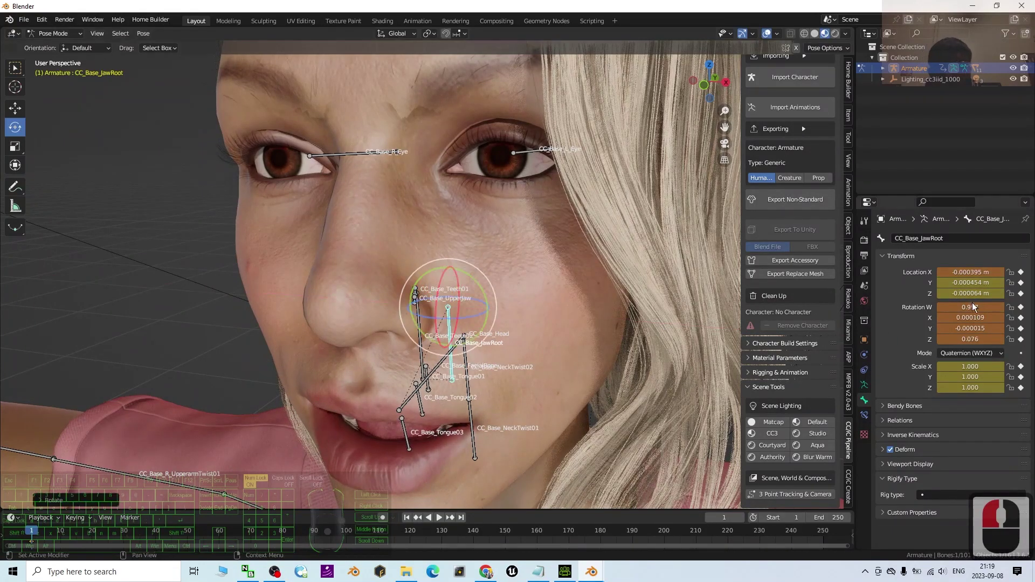
pyautogui.click(976, 272)
pyautogui.write('0')
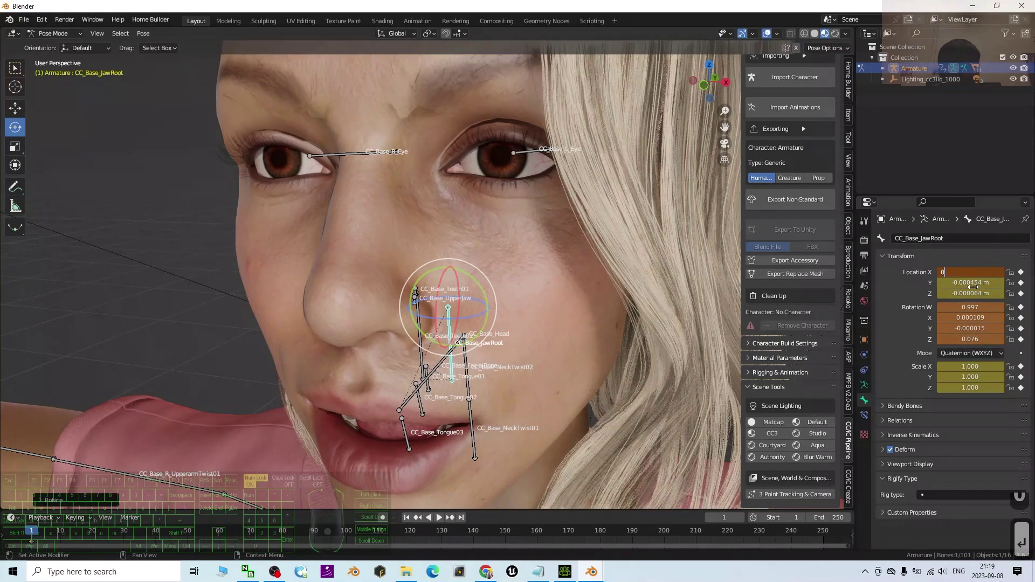
pyautogui.click(975, 283)
pyautogui.write('0')
pyautogui.press('Return')
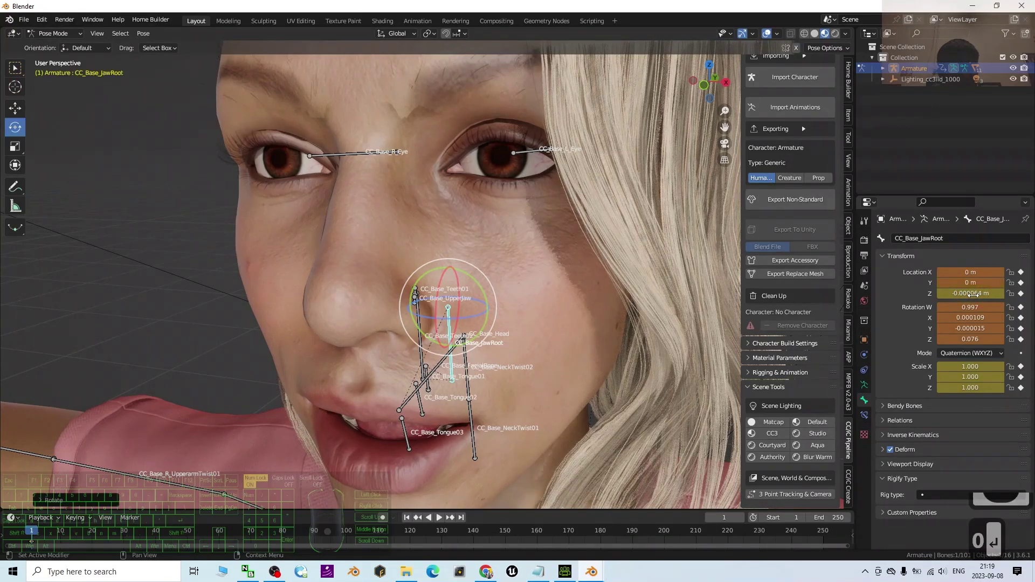
pyautogui.click(972, 293)
pyautogui.write('0')
pyautogui.press('Return')
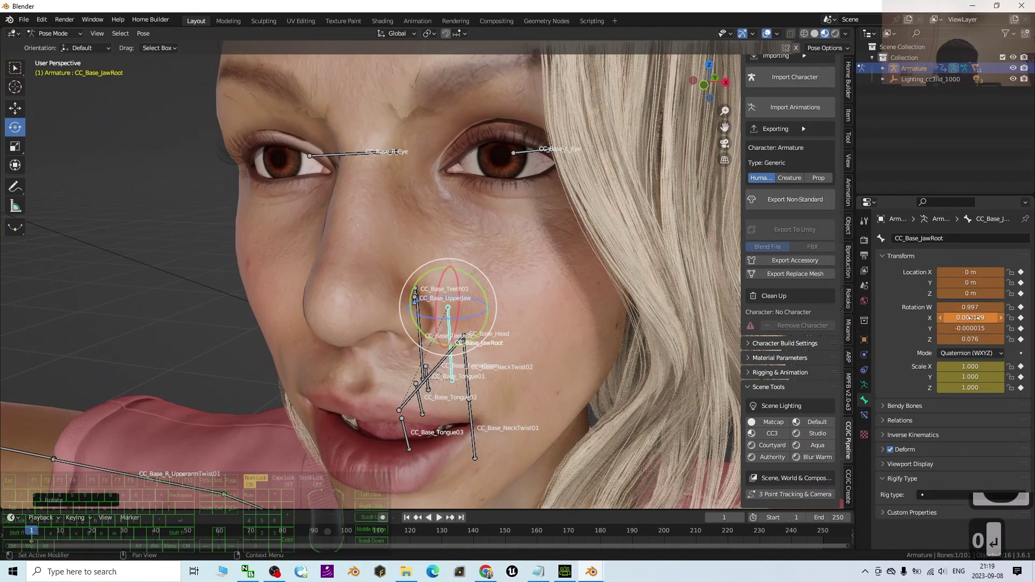
# Set the CC_Base_JawRoot bone's Rotation X, Y and Z to 0
pyautogui.click(974, 317)
pyautogui.write('0')
pyautogui.press('Return')
pyautogui.click(978, 329)
pyautogui.write('0')
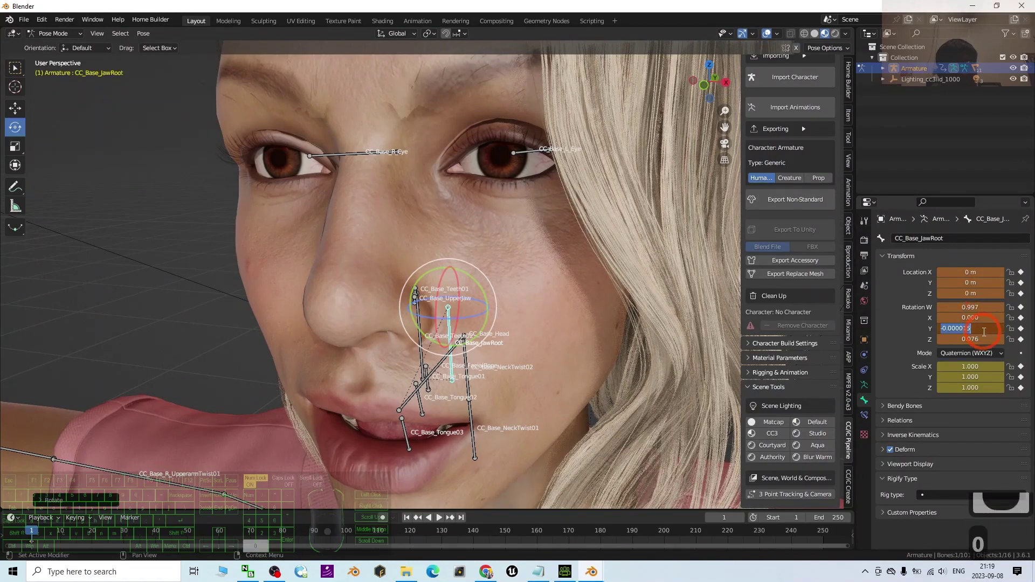
pyautogui.press('Return')
pyautogui.click(974, 339)
pyautogui.write('0')
pyautogui.press('Return')
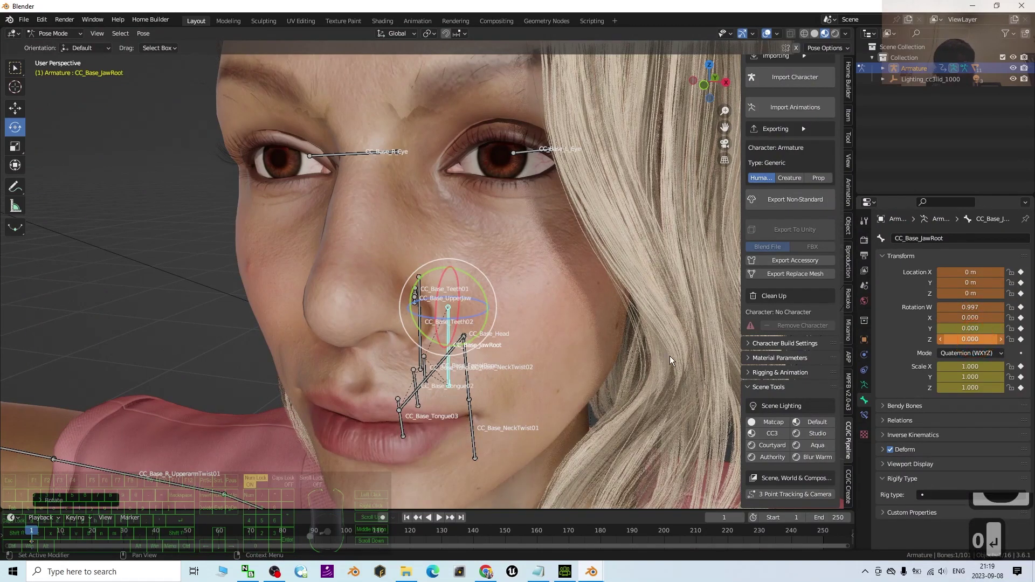
# Deselect the jaw bone and compare the face with the camila01 character in the other Blender window
pyautogui.moveTo(668, 355); pyautogui.dragTo(583, 354, button='middle')
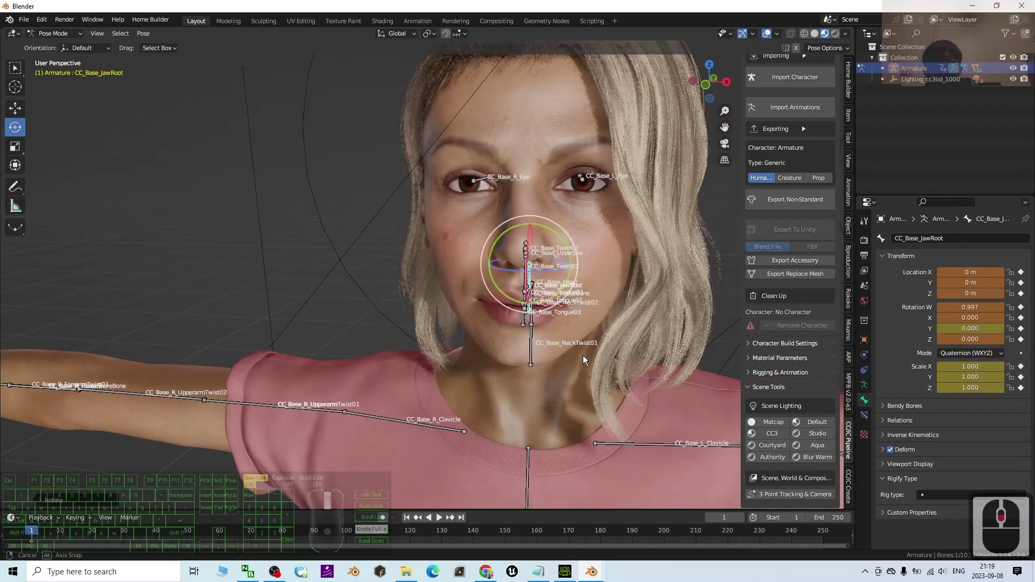
pyautogui.click(690, 232)
pyautogui.moveTo(691, 231); pyautogui.dragTo(686, 233, button='middle')
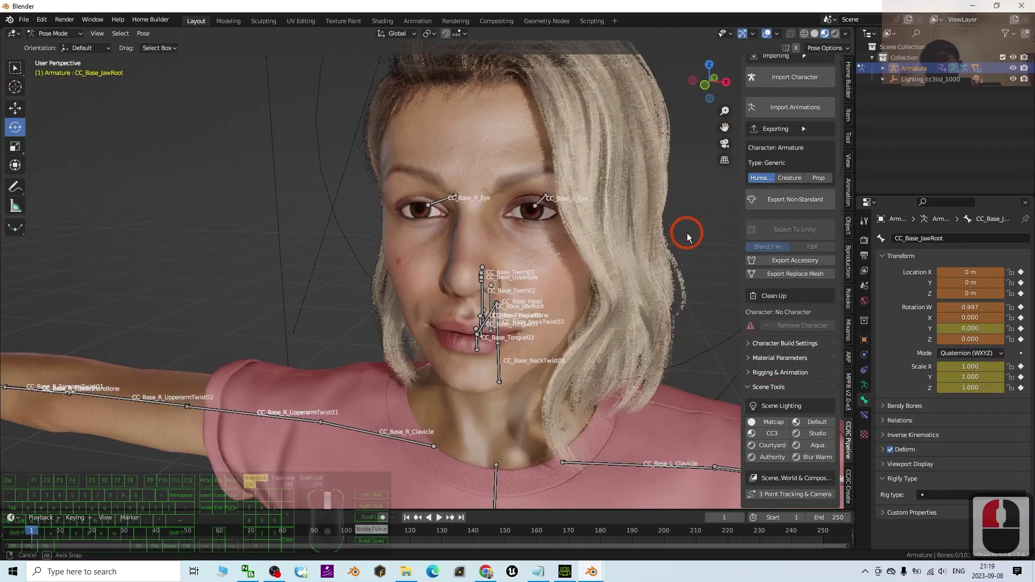
pyautogui.scroll(2, 619, 345)
pyautogui.scroll(-2, 620, 344)
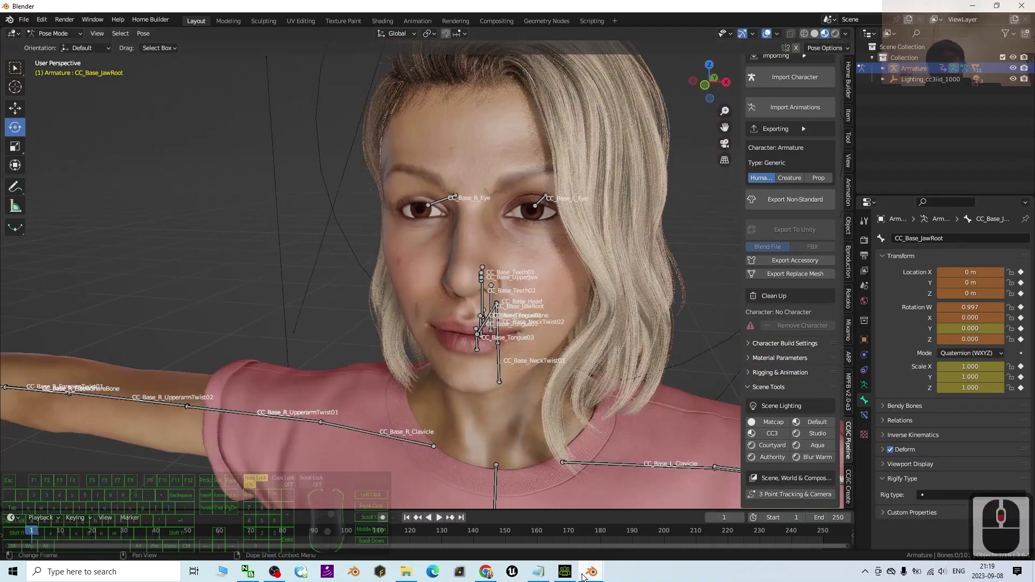
pyautogui.moveTo(590, 575)
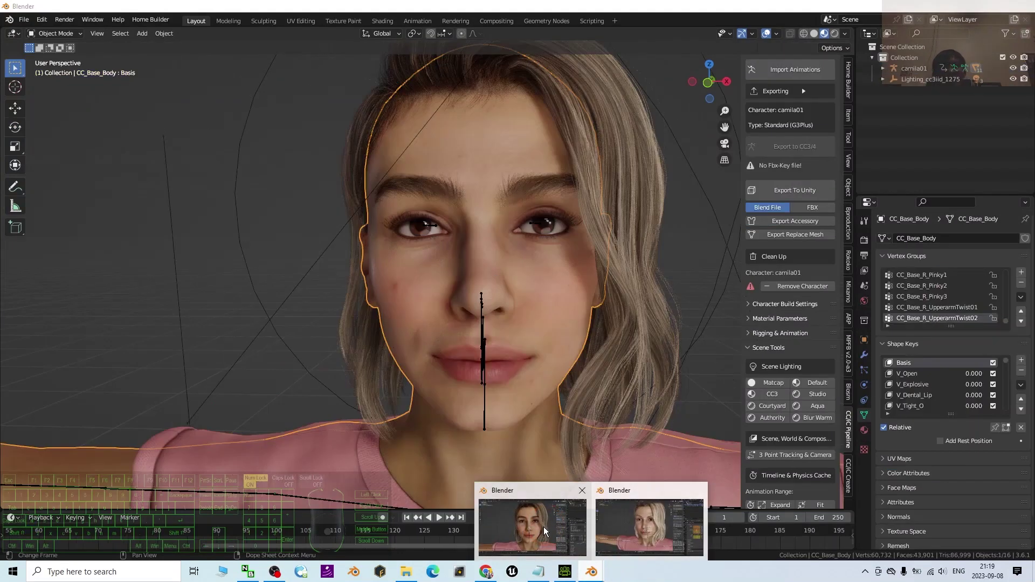
pyautogui.click(545, 527)
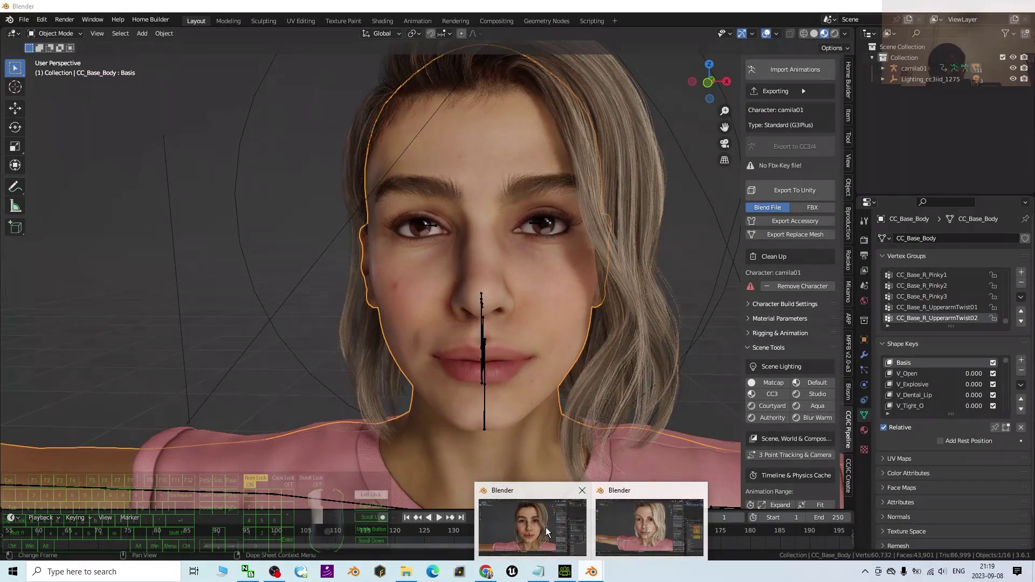
pyautogui.click(692, 246)
pyautogui.moveTo(692, 245); pyautogui.dragTo(684, 248, button='middle')
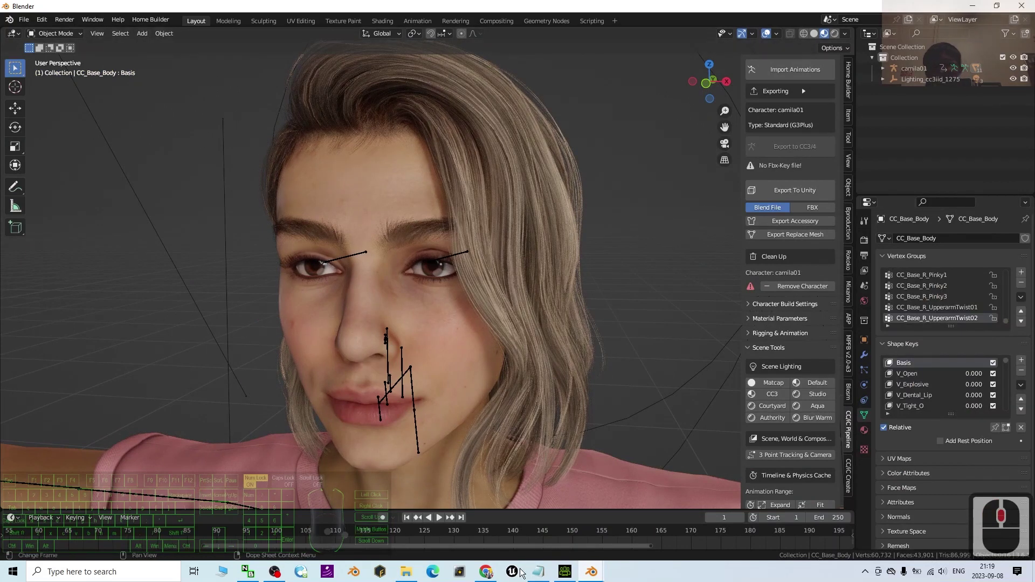
# Switch to Notepad, highlight the cc_blender_tools GitHub address and return to the camila01 Blender window
pyautogui.click(539, 571)
pyautogui.click(647, 131)
pyautogui.moveTo(722, 131); pyautogui.dragTo(234, 73)
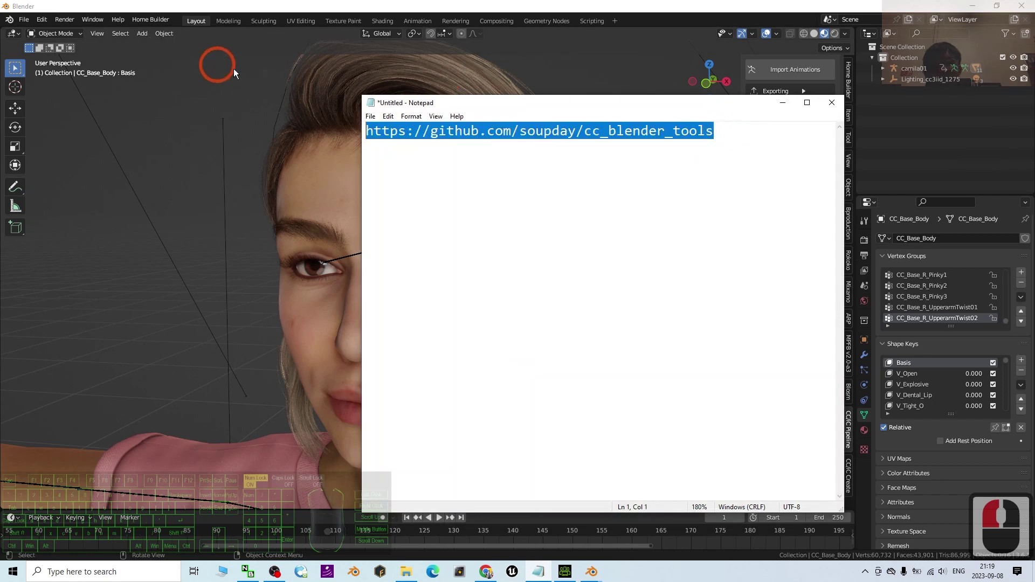
pyautogui.click(618, 205)
pyautogui.click(631, 7)
# Test the V_Explosive shape key of camila01's CC_Base_Body mesh at 1.500 and reset it to 0
pyautogui.click(450, 414)
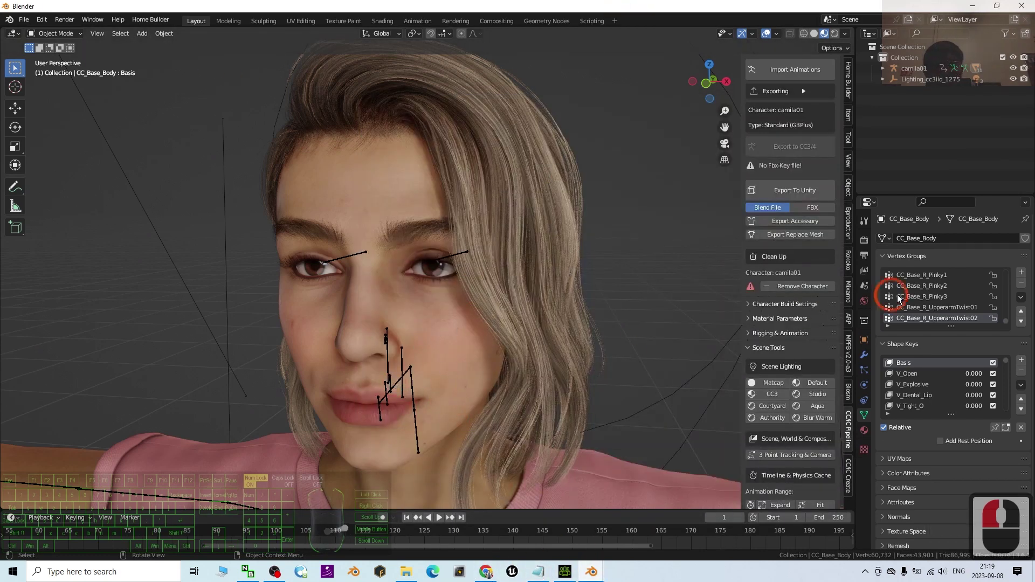
pyautogui.click(396, 387)
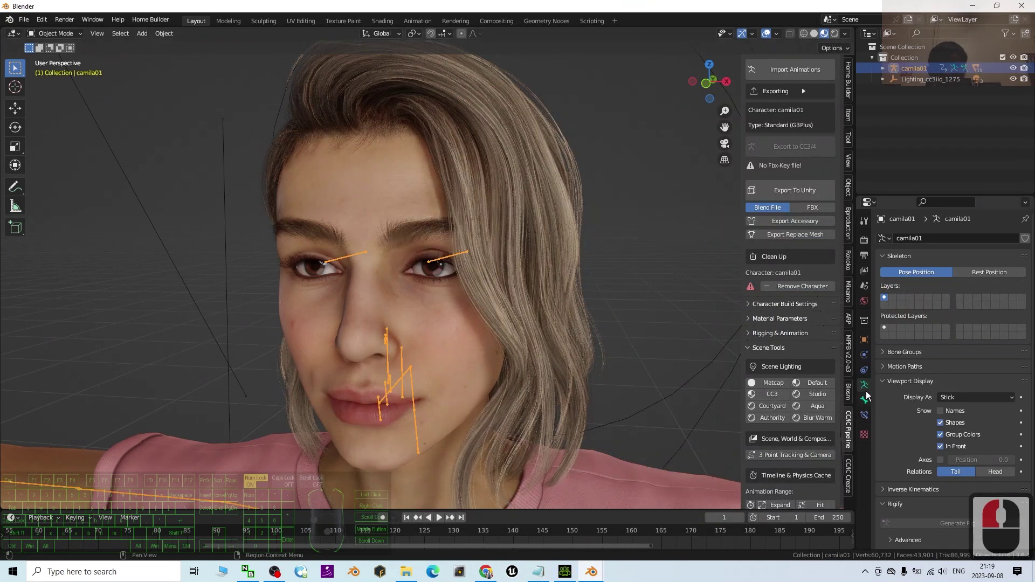
pyautogui.click(438, 338)
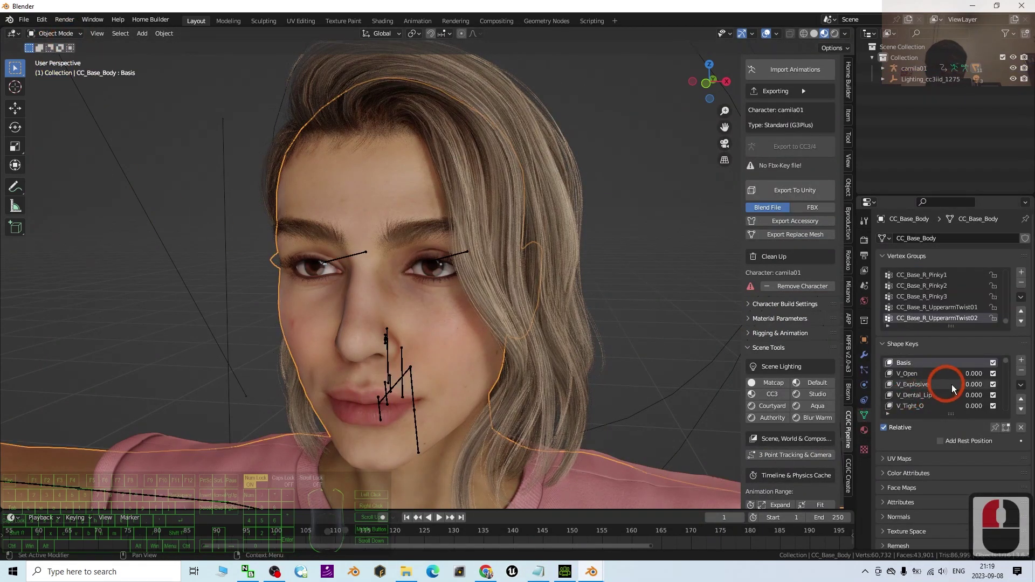
pyautogui.moveTo(970, 384); pyautogui.dragTo(1013, 384)
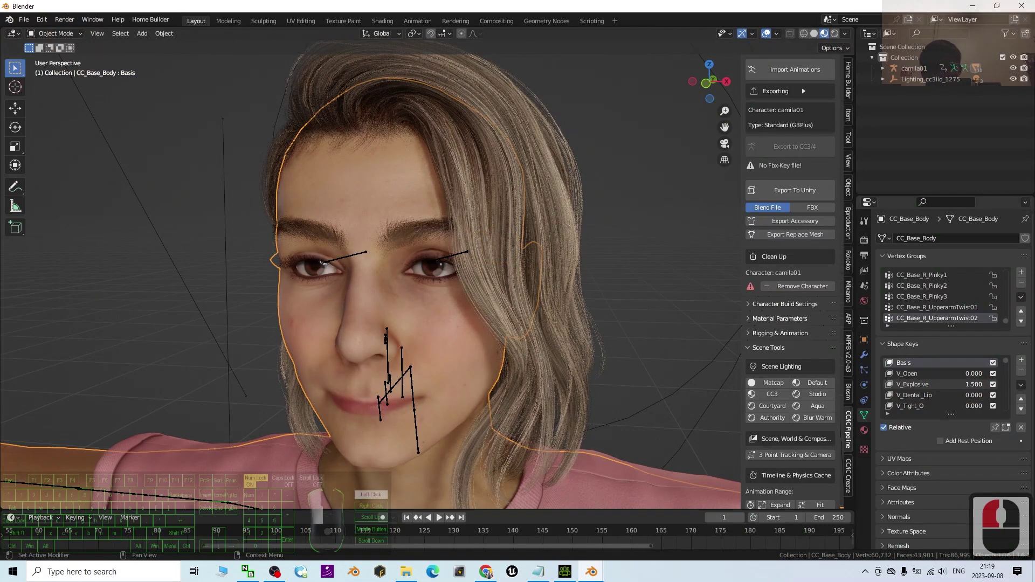
pyautogui.doubleClick(973, 385)
pyautogui.write('0')
pyautogui.press('Return')
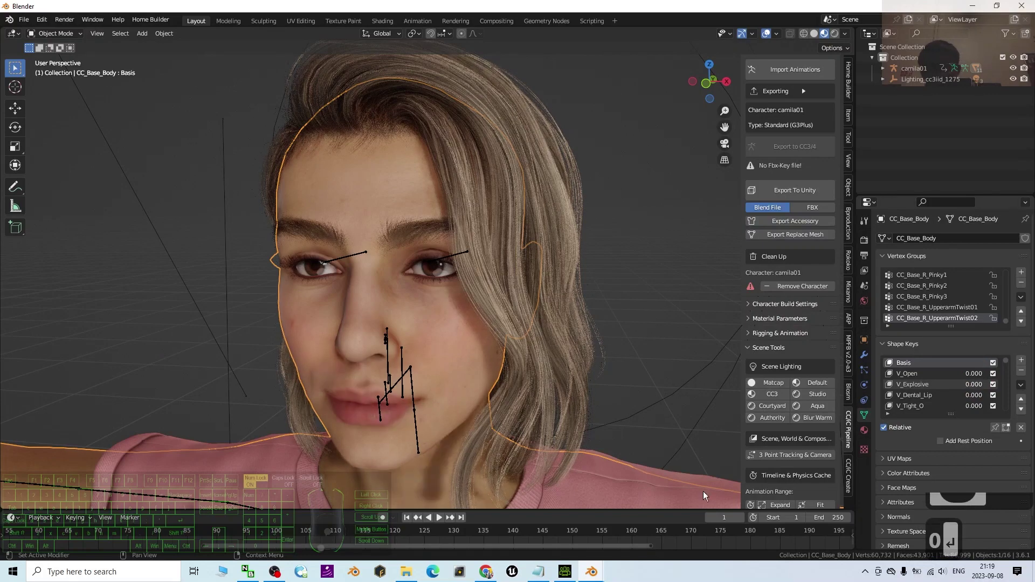
# Switch to the Blender window with the standard FBX import, return to Object Mode and select the CC_Base_Body mesh
pyautogui.click(599, 567)
pyautogui.click(629, 523)
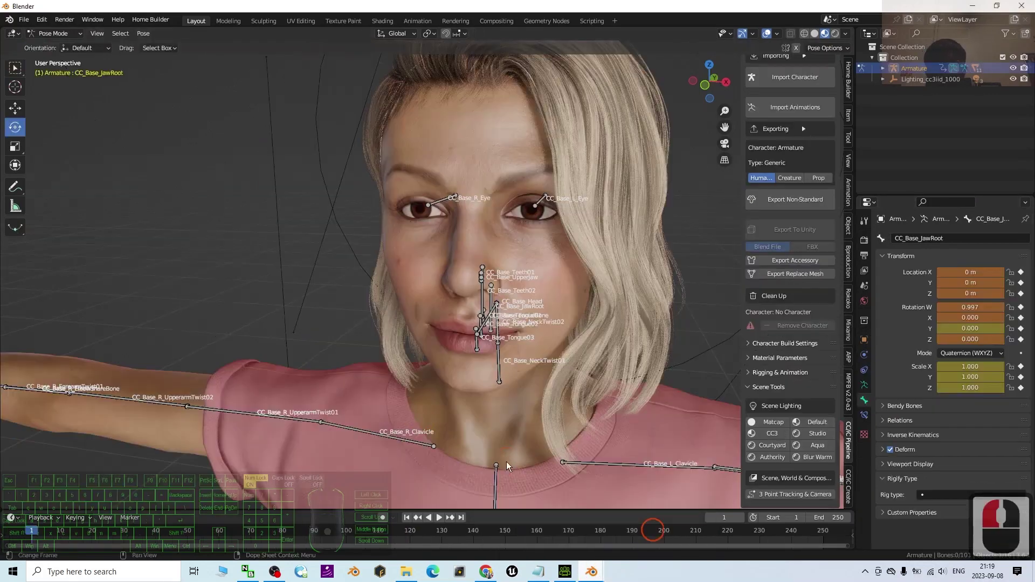
pyautogui.click(672, 328)
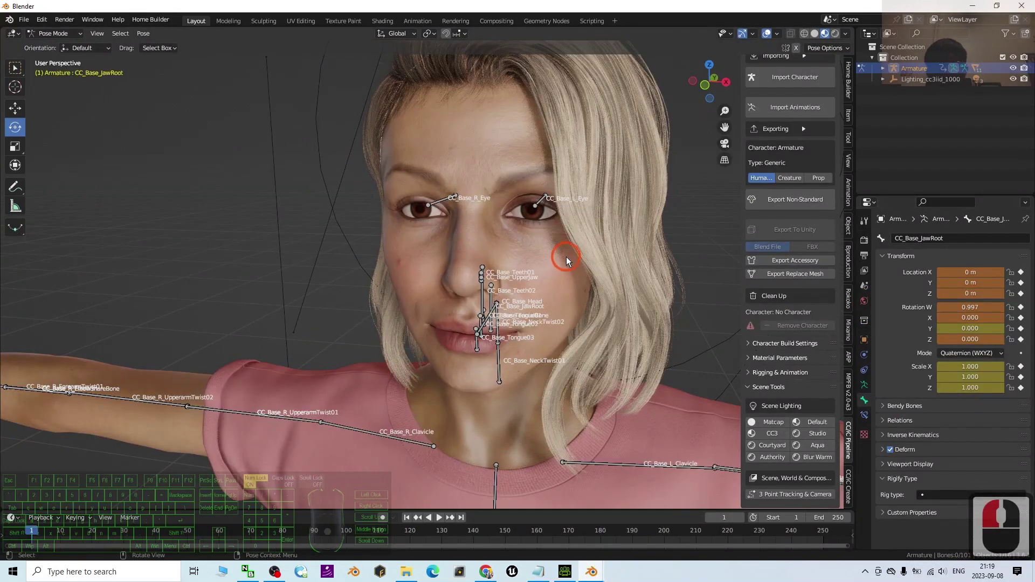
pyautogui.click(54, 33)
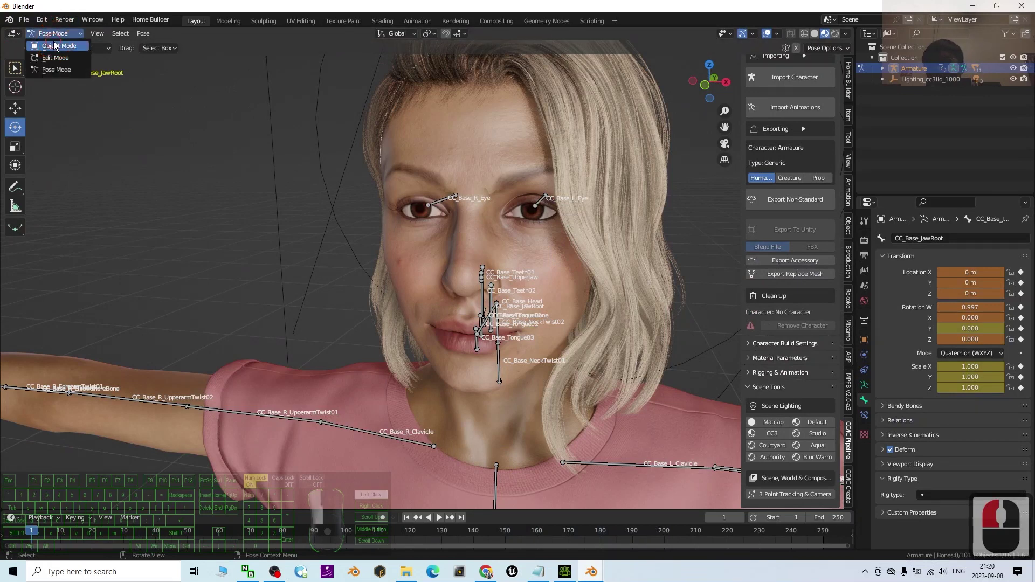
pyautogui.click(52, 43)
pyautogui.click(568, 264)
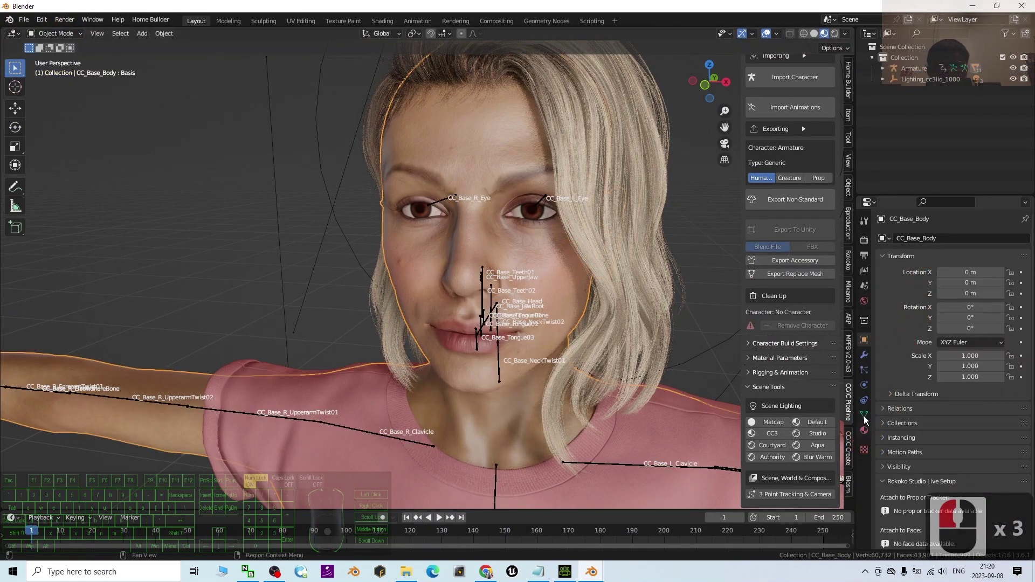
# Display the shape keys of the FBX-imported CC_Base_Body mesh and set V_Explosive to 1.000
pyautogui.click(864, 415)
pyautogui.scroll(4, 966, 383)
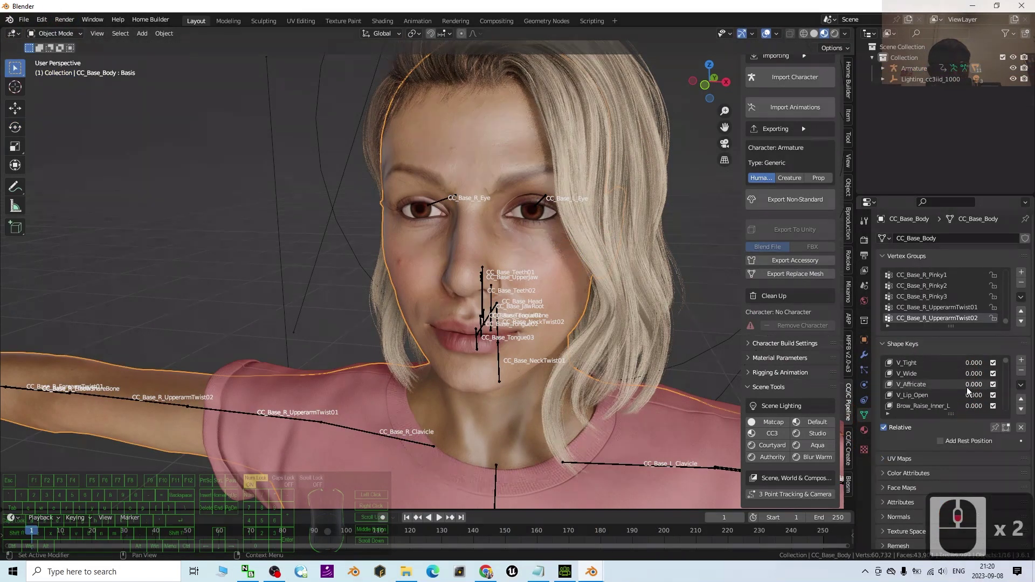
pyautogui.scroll(5, 966, 389)
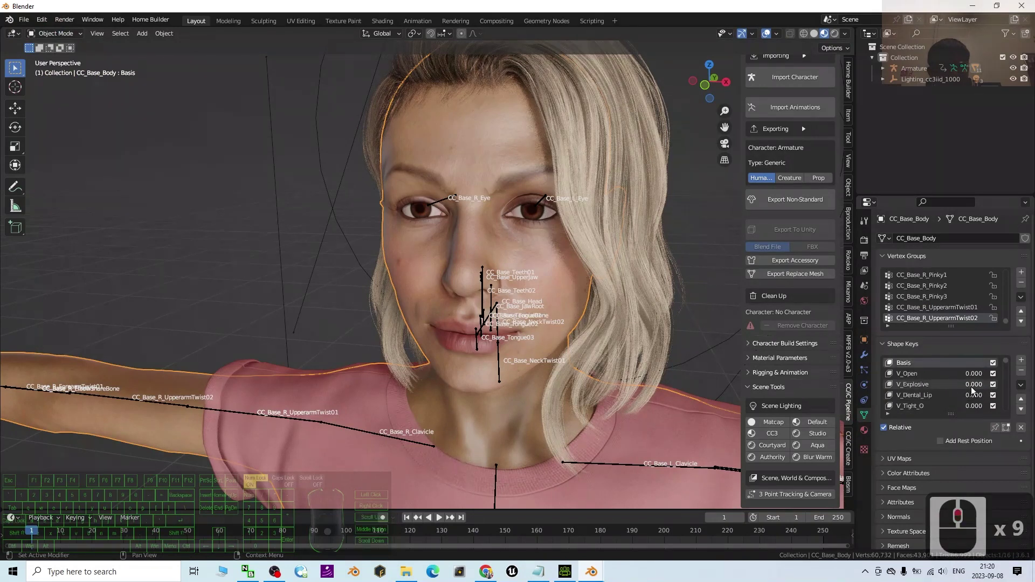
pyautogui.click(471, 247)
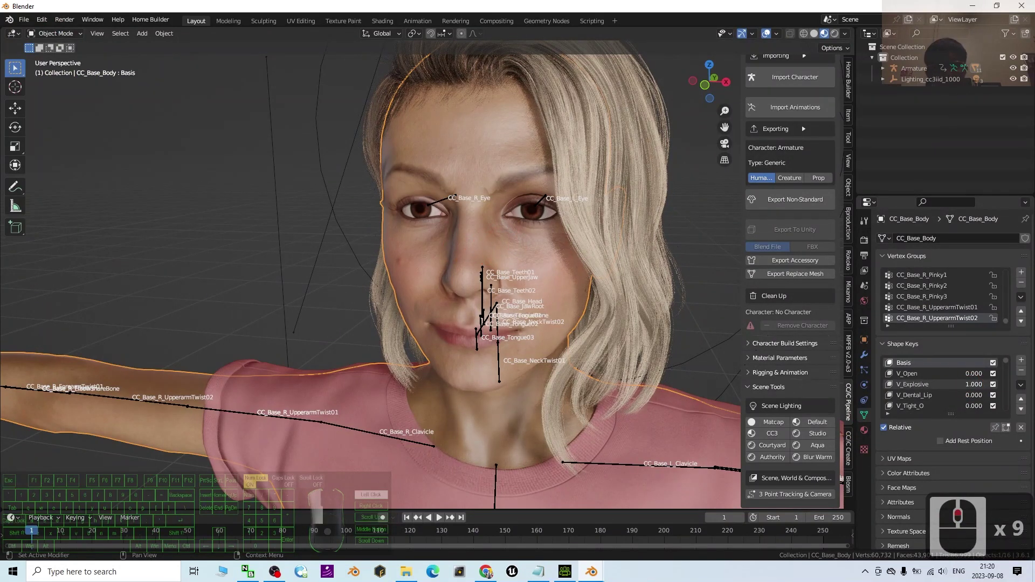
pyautogui.moveTo(973, 385); pyautogui.dragTo(999, 385)
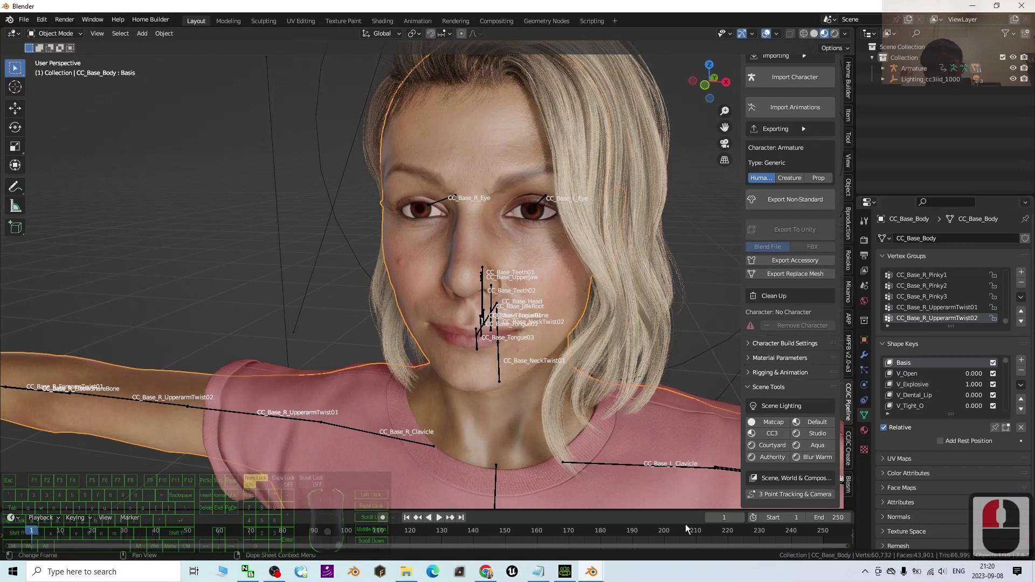
# Switch to the camila01 Blender window and set CC_Base_Body's V_Explosive shape key to 1.500
pyautogui.moveTo(572, 573)
pyautogui.click(528, 527)
pyautogui.click(404, 381)
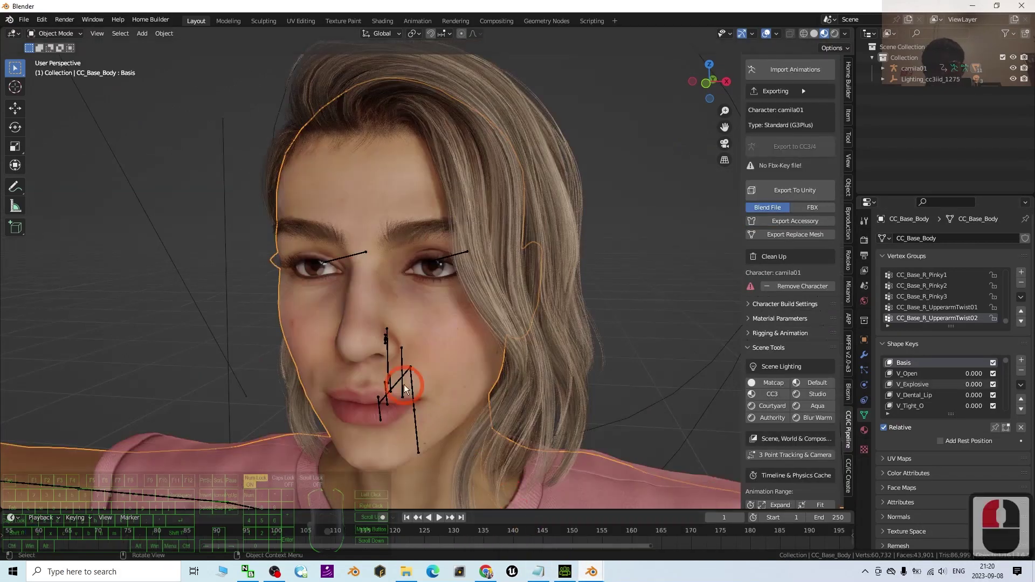
pyautogui.moveTo(970, 384); pyautogui.dragTo(1002, 384)
# Switch back to the FBX-import Blender window, look through CC_Base_Body's shape keys and reset V_Explosive
pyautogui.moveTo(592, 571)
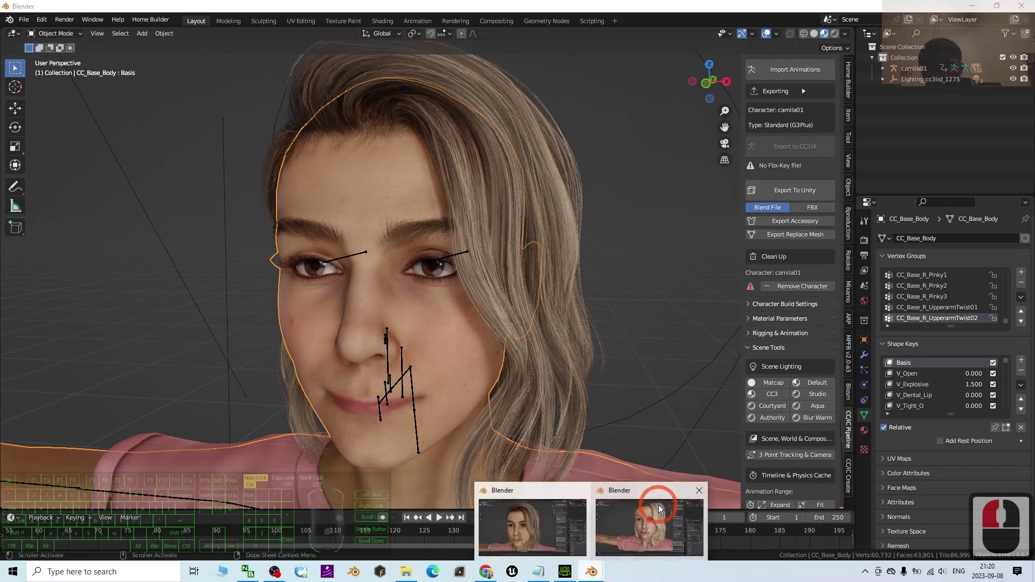
pyautogui.click(658, 505)
pyautogui.click(460, 235)
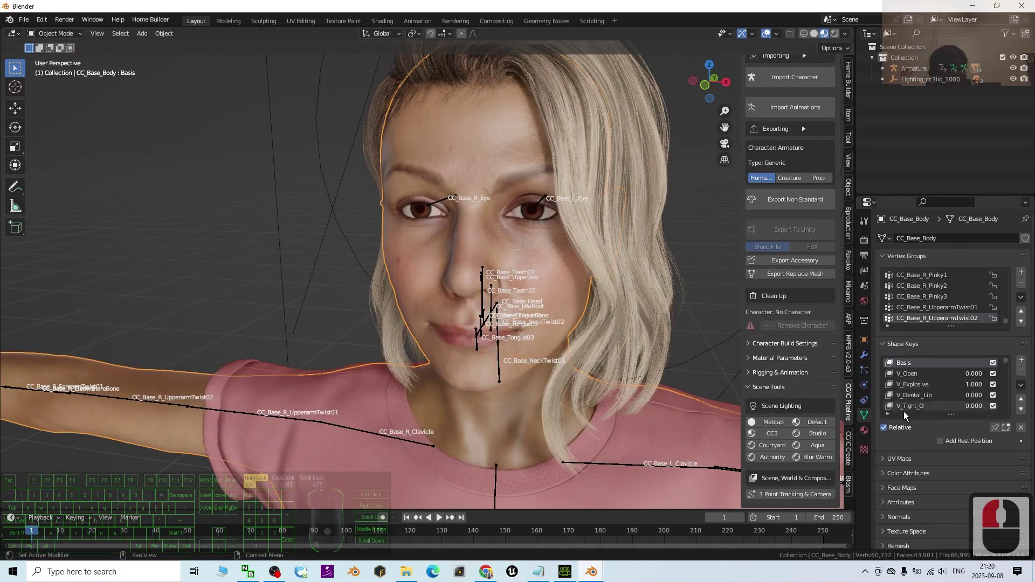
pyautogui.scroll(-2, 904, 411)
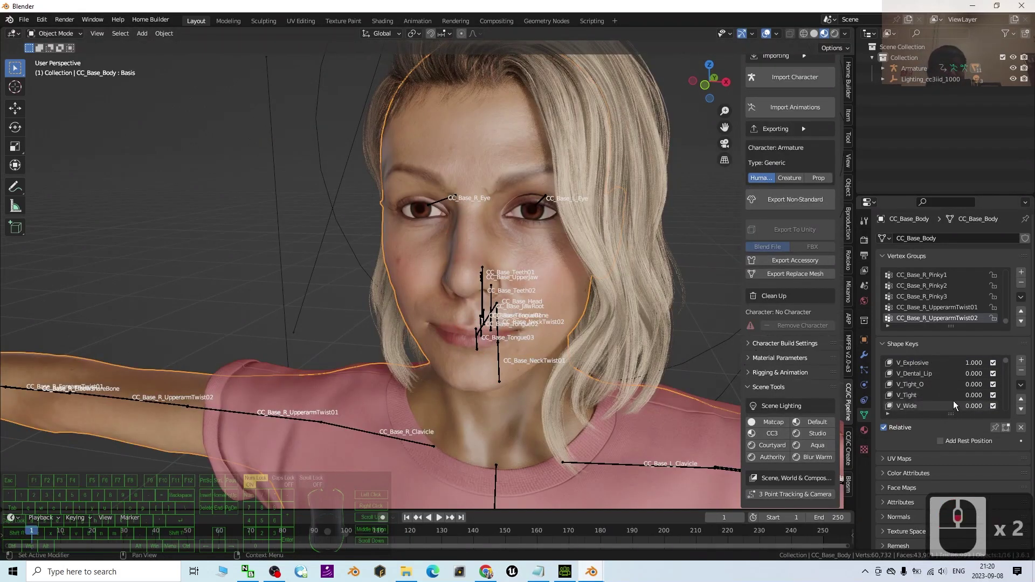
pyautogui.scroll(4, 943, 407)
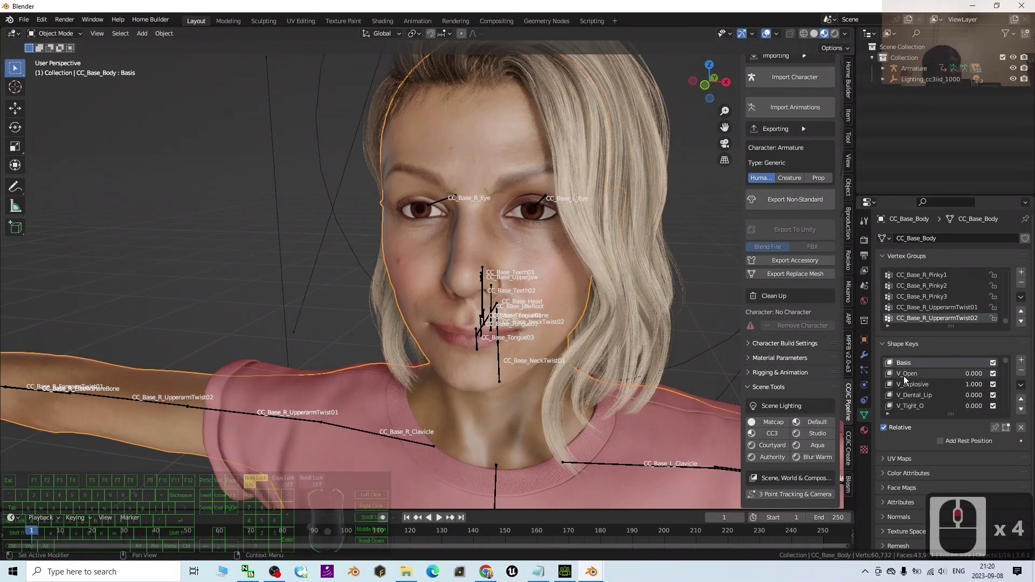
pyautogui.scroll(-2, 952, 396)
pyautogui.scroll(3, 952, 396)
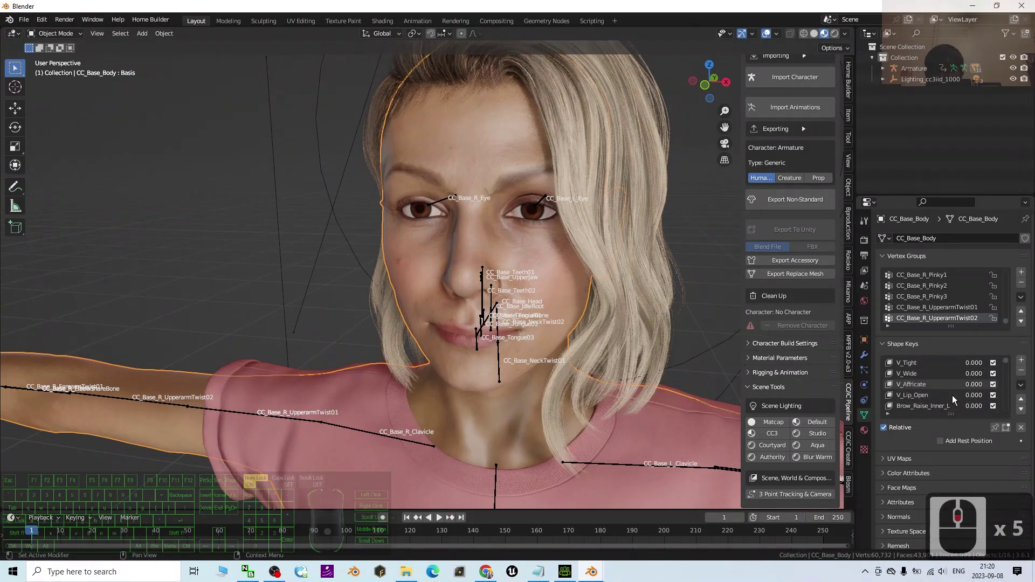
pyautogui.scroll(-4, 976, 384)
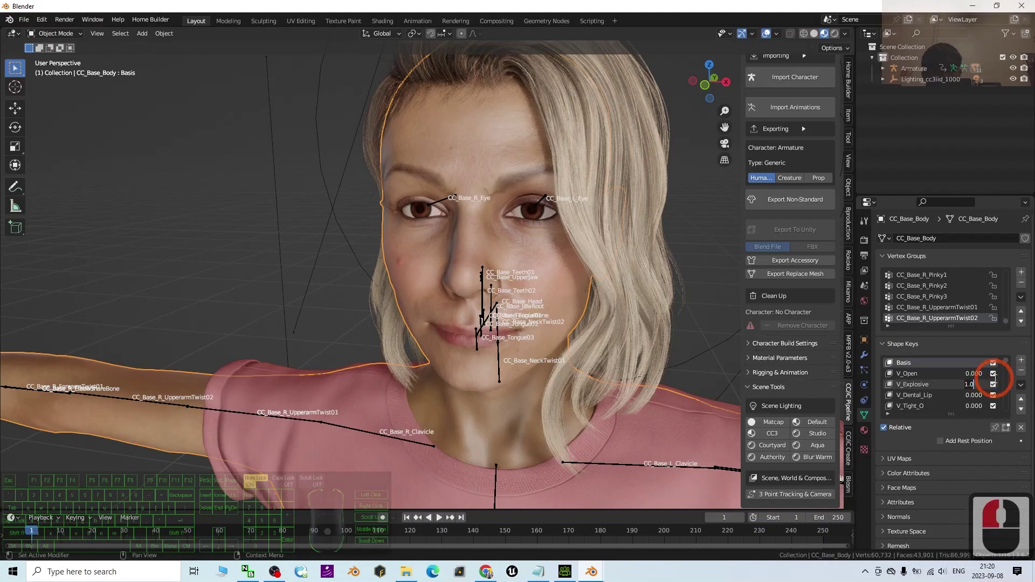
pyautogui.scroll(-1, 974, 387)
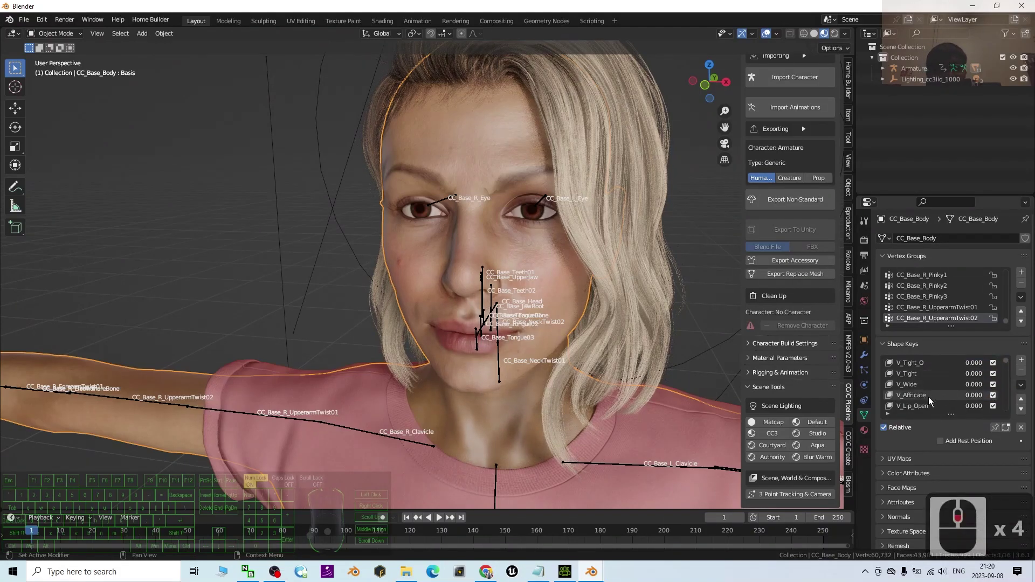
# Set V_Affricate to 1.000 on the FBX-imported CC_Base_Body and switch to the camila01 Blender window
pyautogui.moveTo(973, 395); pyautogui.dragTo(1030, 395)
pyautogui.click(591, 572)
pyautogui.click(531, 522)
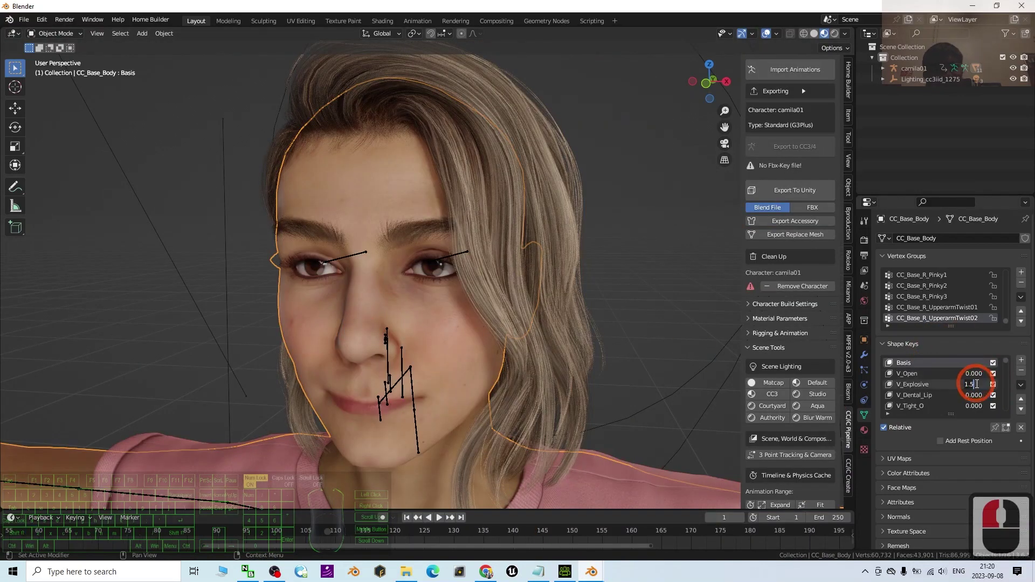
# Reset the V_Explosive shape key of camila01's CC_Base_Body and set V_Affricate to 1.500
pyautogui.press('Return')
pyautogui.scroll(-5, 965, 388)
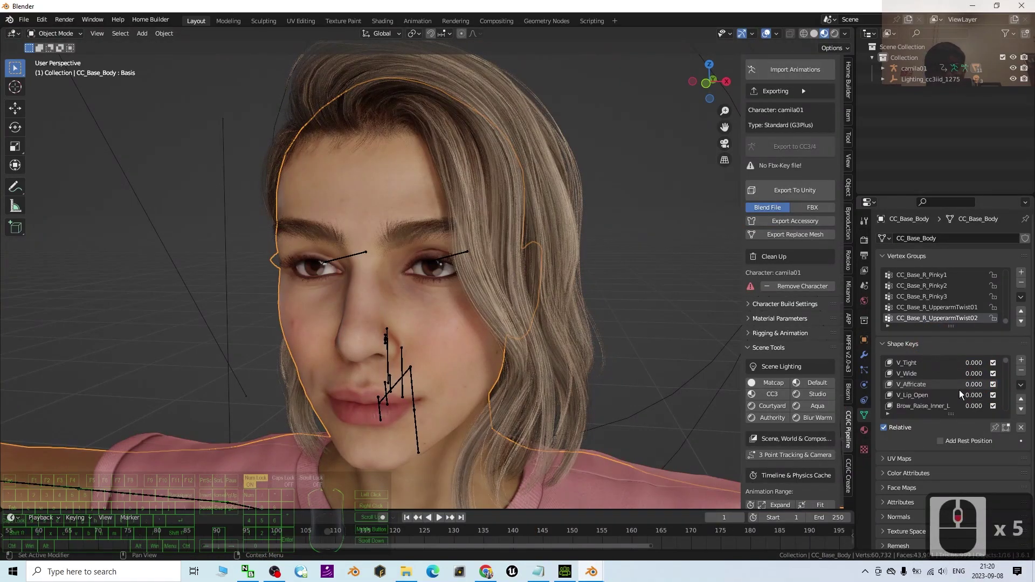
pyautogui.moveTo(969, 384); pyautogui.dragTo(1030, 385)
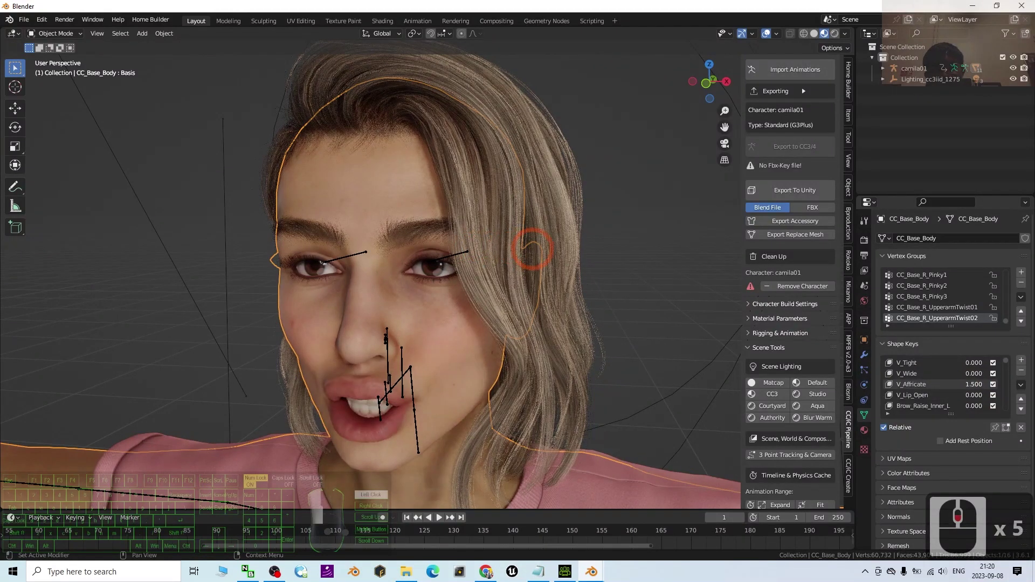
# Switch to the FBX-import Blender window to compare the mouth shape produced by V_Affricate
pyautogui.moveTo(592, 572)
pyautogui.click(632, 543)
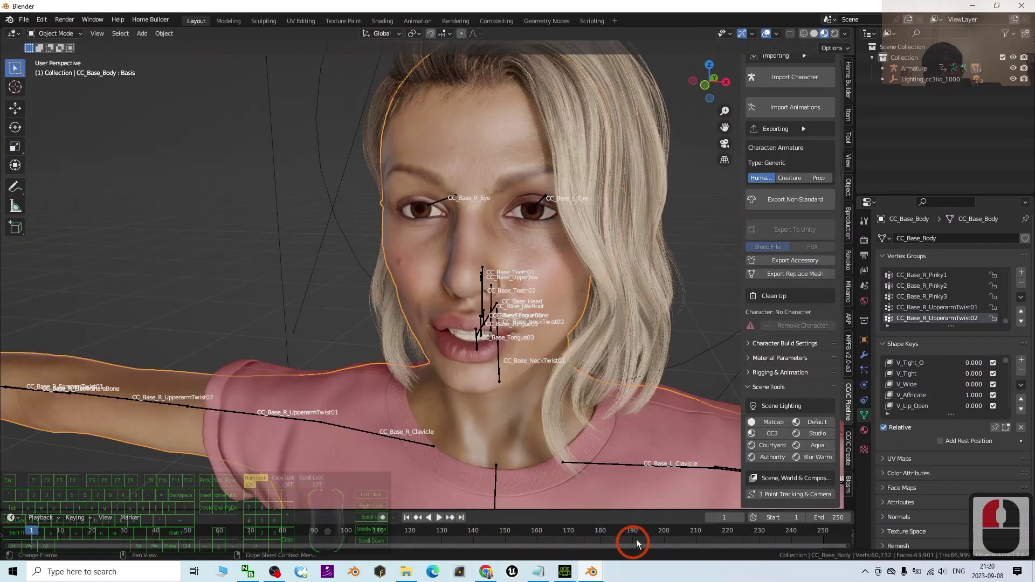
pyautogui.click(483, 311)
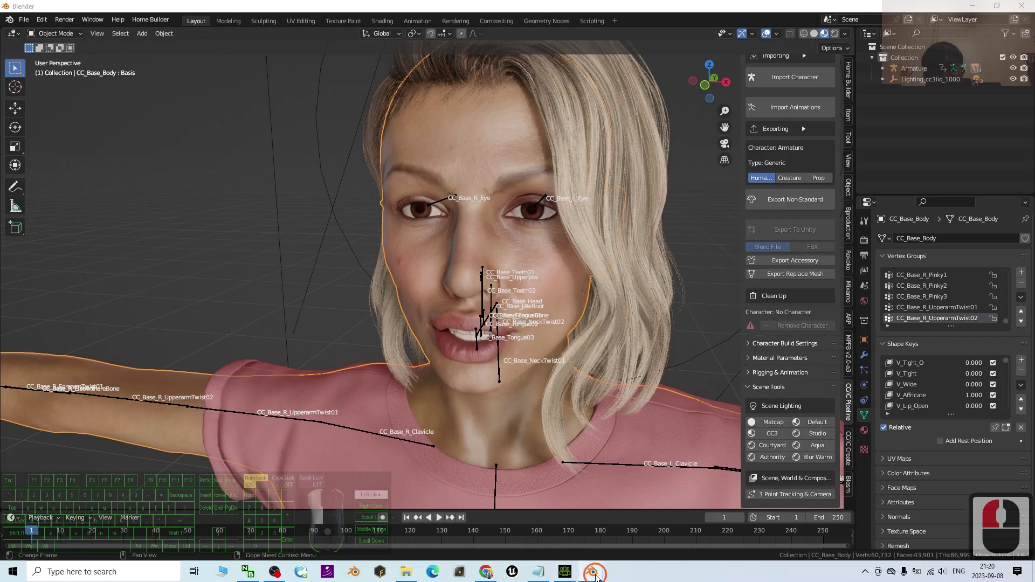
# Return to the camila01 Blender window, set V_Affricate to 1.000 and inspect the face from the front
pyautogui.moveTo(592, 572)
pyautogui.click(532, 532)
pyautogui.click(974, 384)
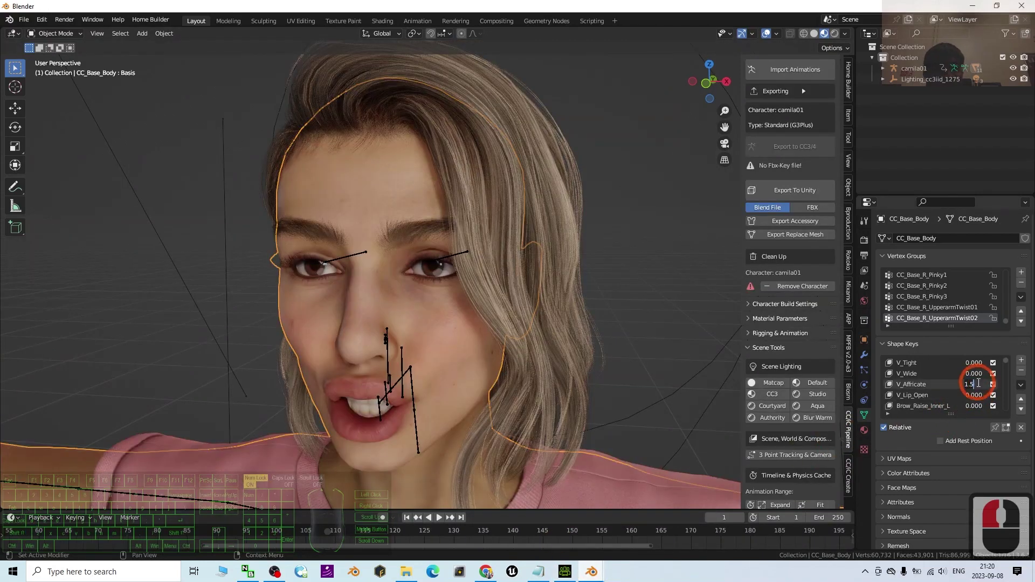
pyautogui.press('Return')
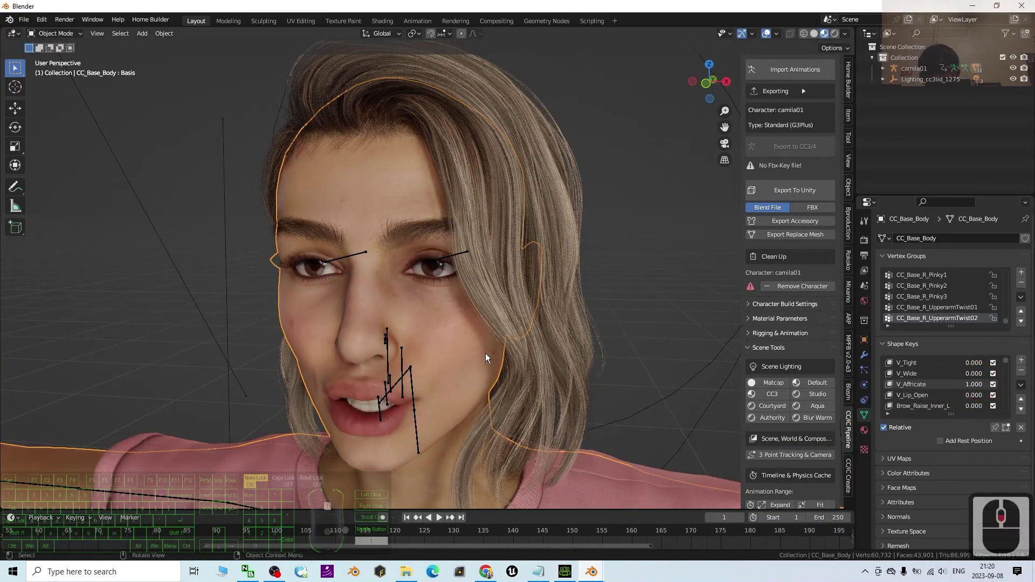
pyautogui.scroll(-2, 486, 353)
pyautogui.moveTo(500, 350); pyautogui.dragTo(513, 334, button='middle')
pyautogui.scroll(2, 517, 337)
pyautogui.moveTo(548, 370); pyautogui.dragTo(640, 293, button='middle')
# Switch to the FBX-import Blender window and set CC_Base_Body's V_Affricate shape key back to 0.000
pyautogui.click(593, 570)
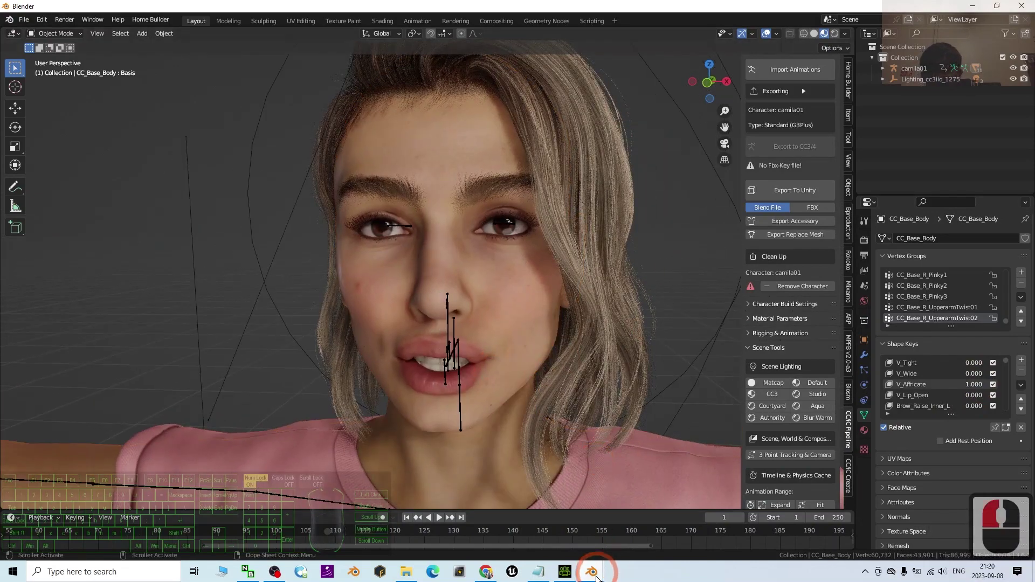
pyautogui.click(623, 535)
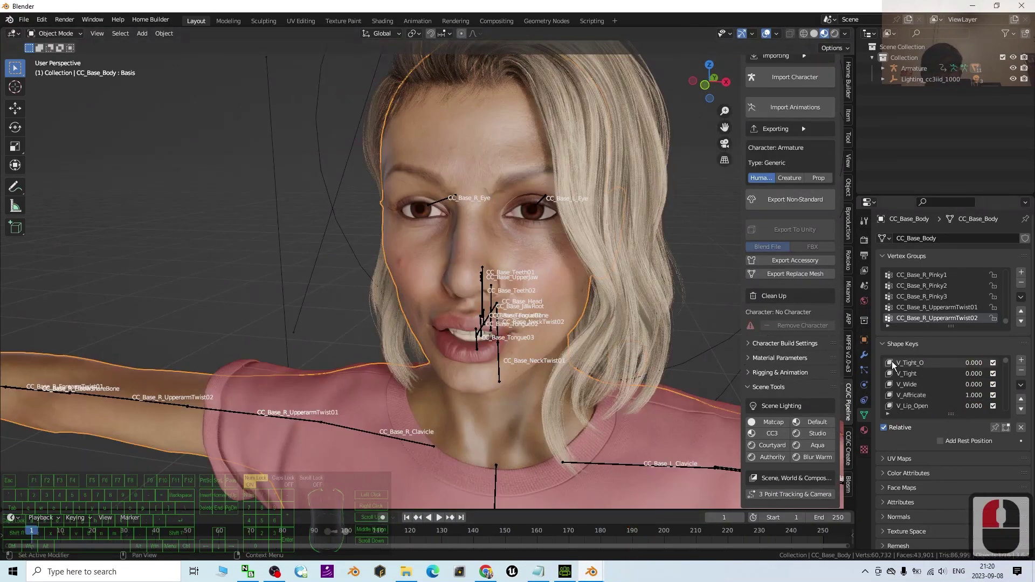
pyautogui.scroll(10, 932, 383)
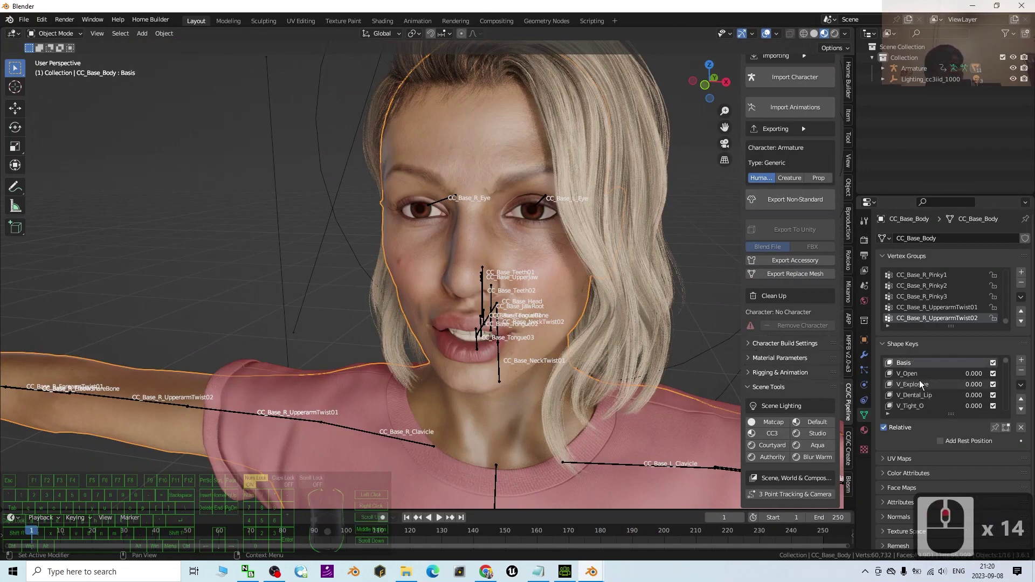
pyautogui.scroll(-4, 943, 373)
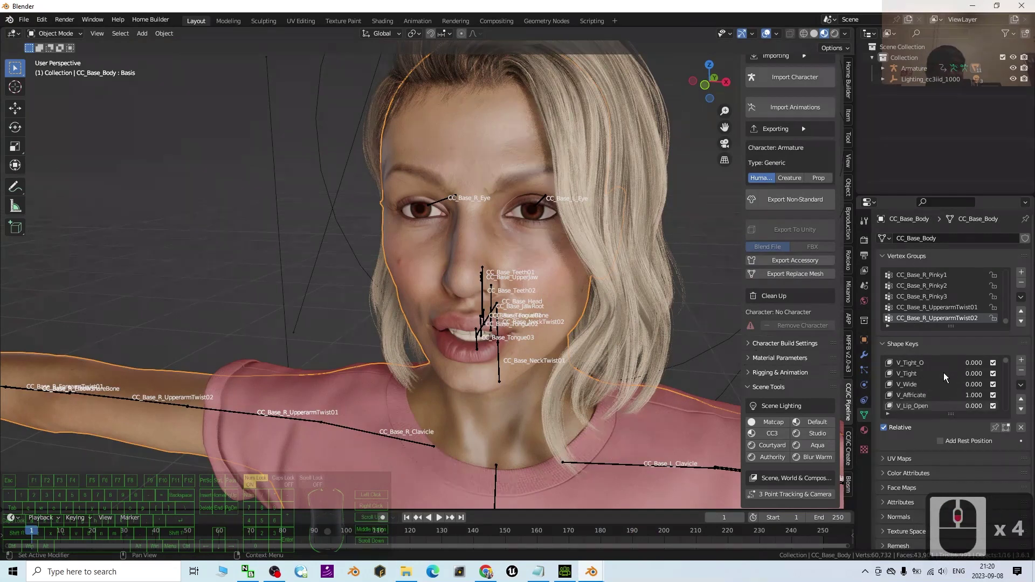
pyautogui.click(980, 395)
pyautogui.write('1.00')
pyautogui.press('Return')
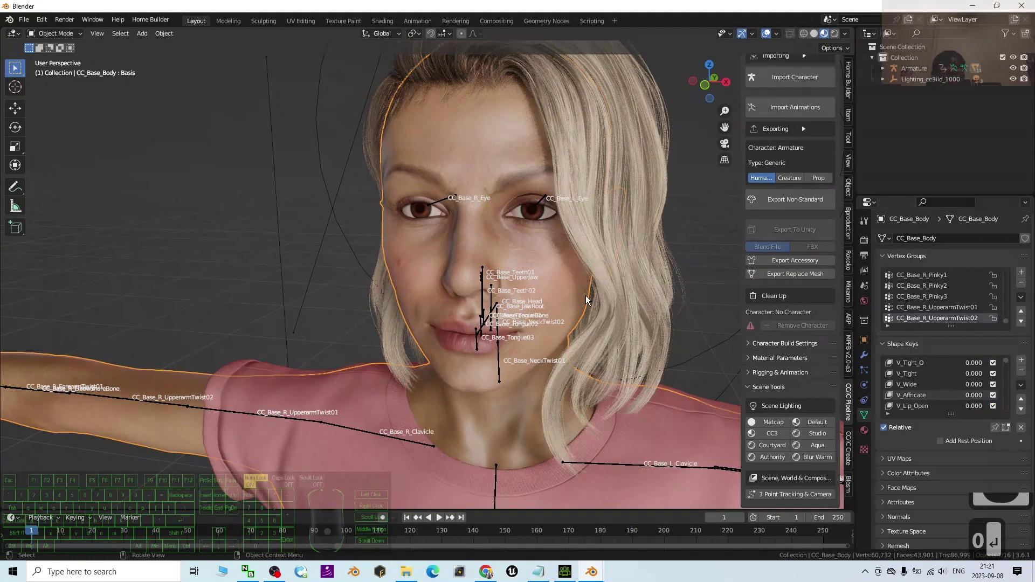
pyautogui.scroll(-3, 587, 291)
pyautogui.scroll(3, 574, 290)
pyautogui.moveTo(547, 291); pyautogui.dragTo(601, 303, button='middle')
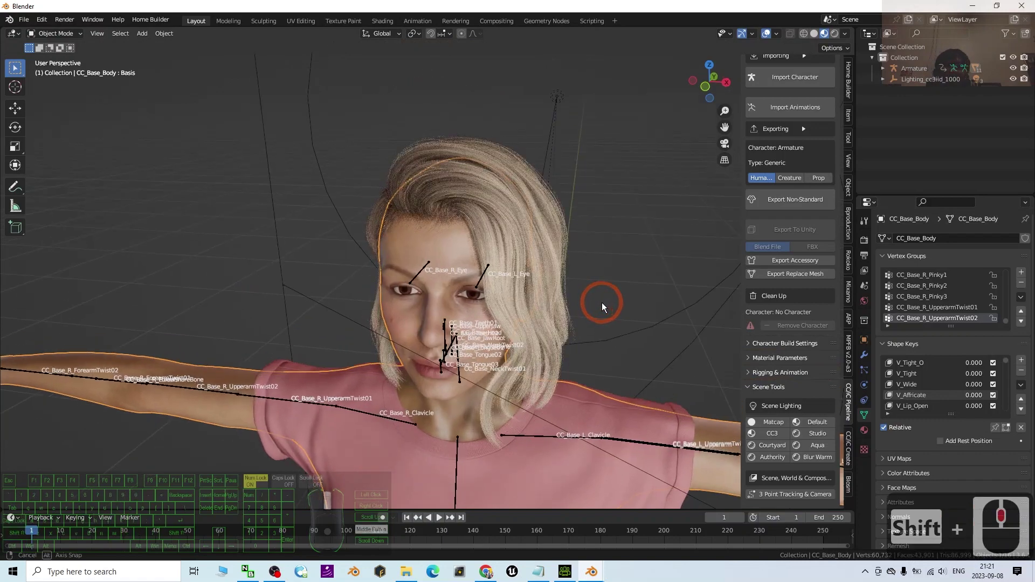
# Switch to Character Creator 4 to view the source Camila project and return to the FBX-import Blender window
pyautogui.click(565, 573)
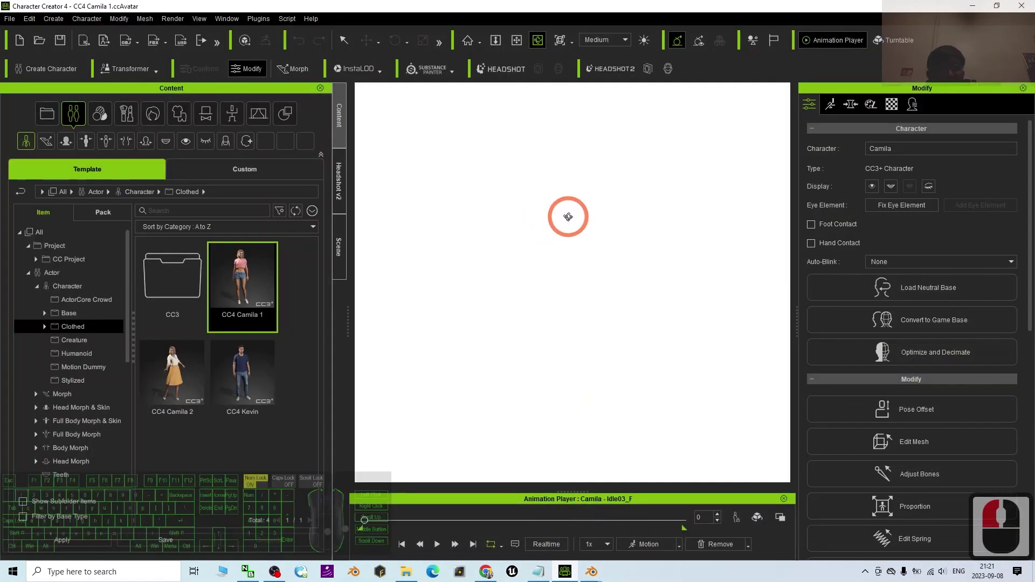
pyautogui.click(974, 5)
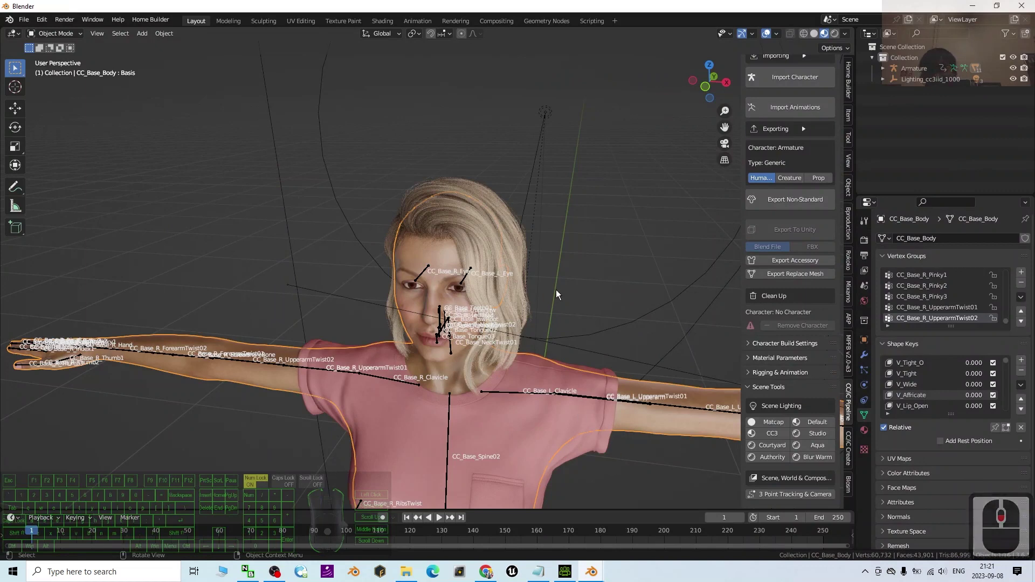
# Inspect the facial bones of the FBX-imported character up close and select its Armature
pyautogui.scroll(2, 559, 336)
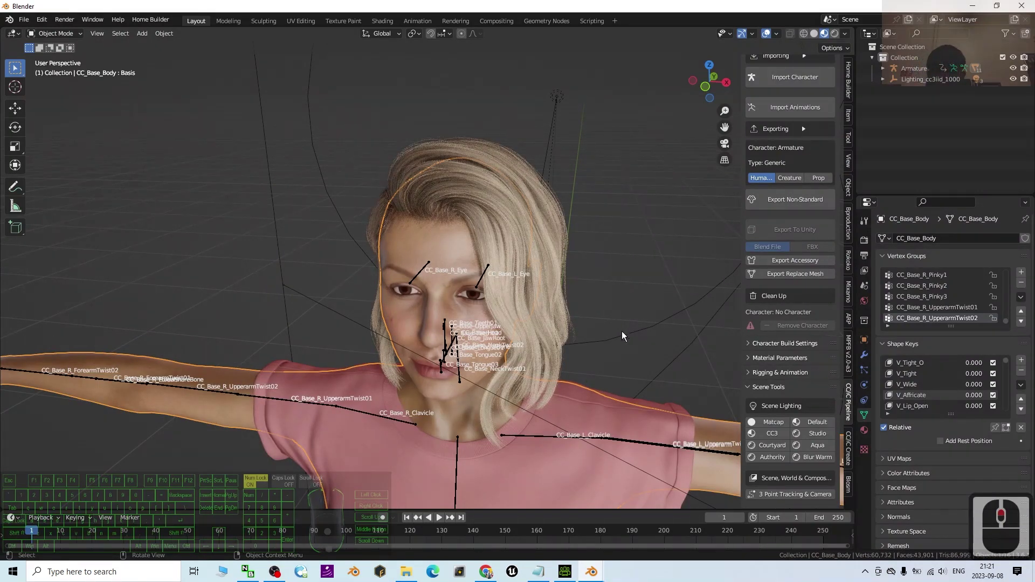
pyautogui.click(462, 284)
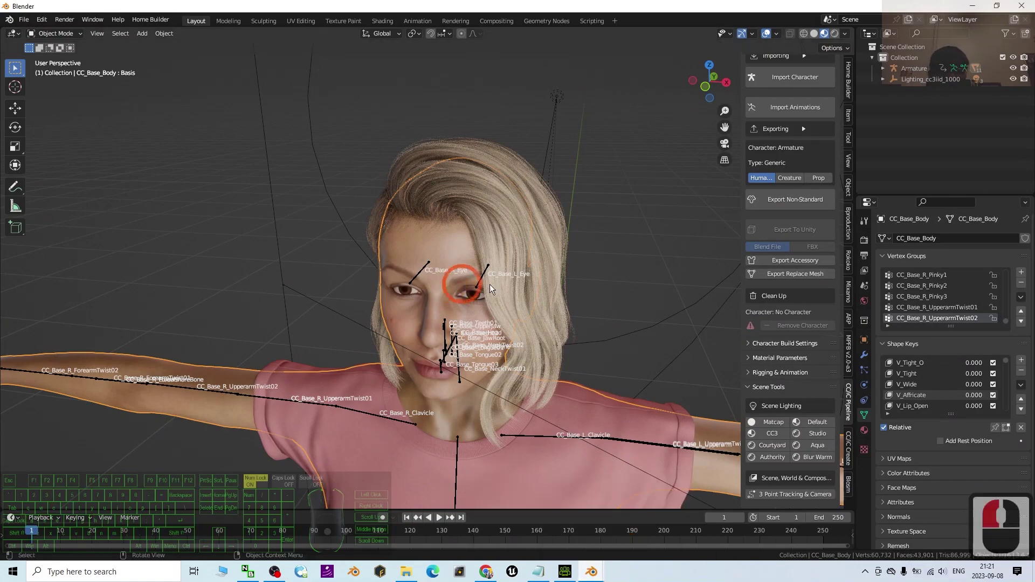
pyautogui.moveTo(514, 311); pyautogui.dragTo(494, 280, button='middle')
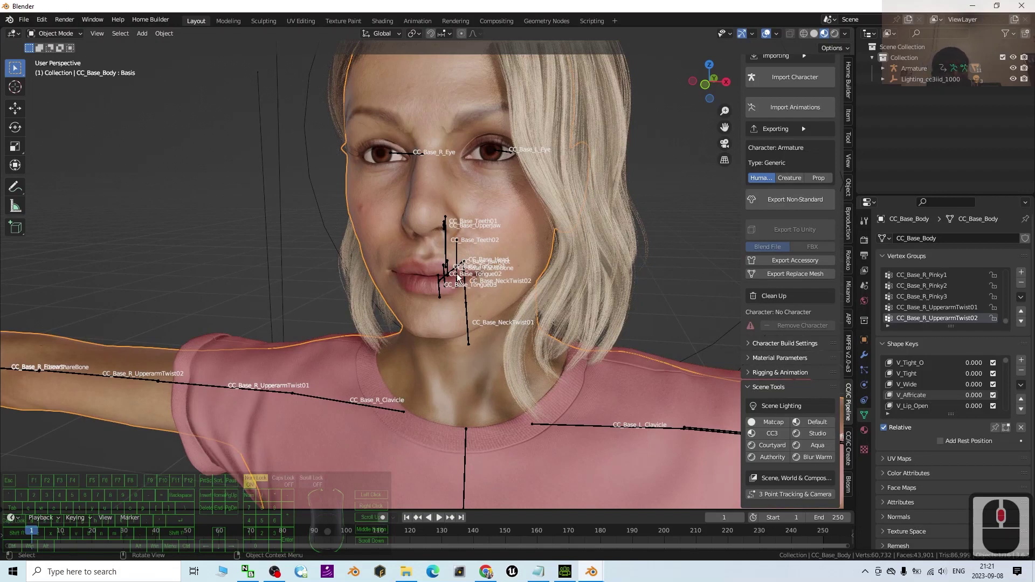
pyautogui.click(457, 276)
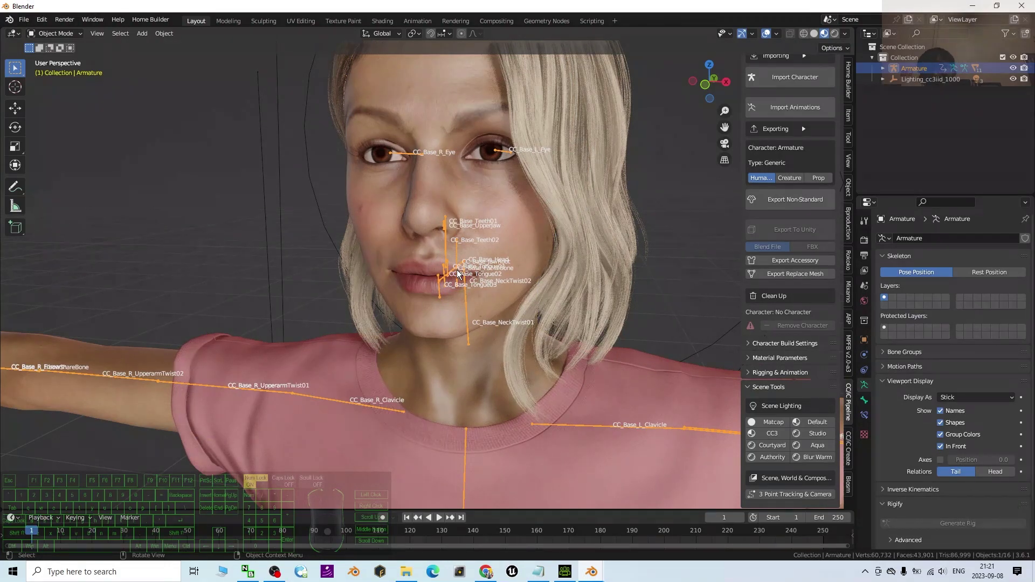
pyautogui.scroll(-2, 458, 276)
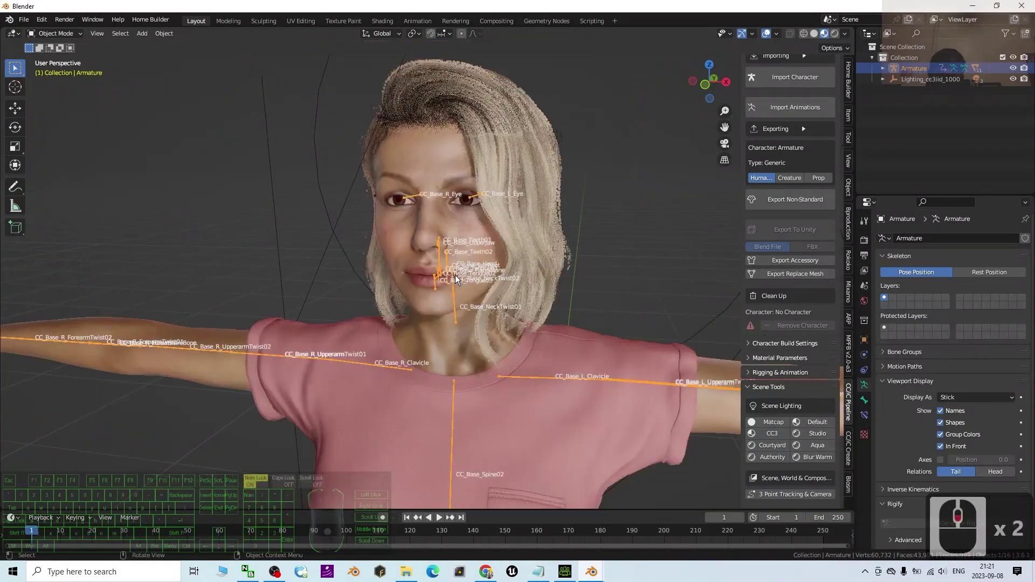
pyautogui.click(592, 572)
pyautogui.click(659, 523)
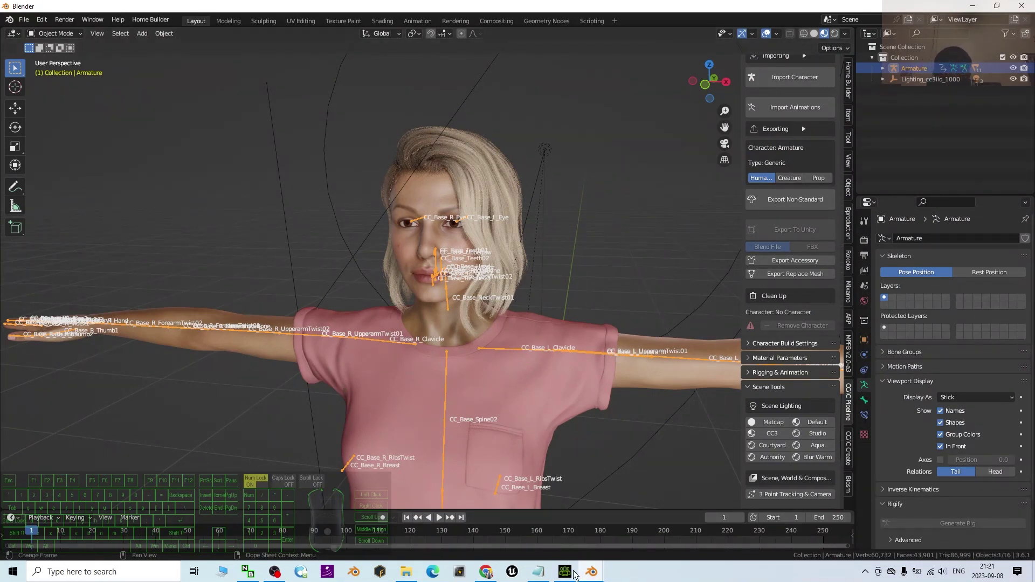
pyautogui.click(621, 569)
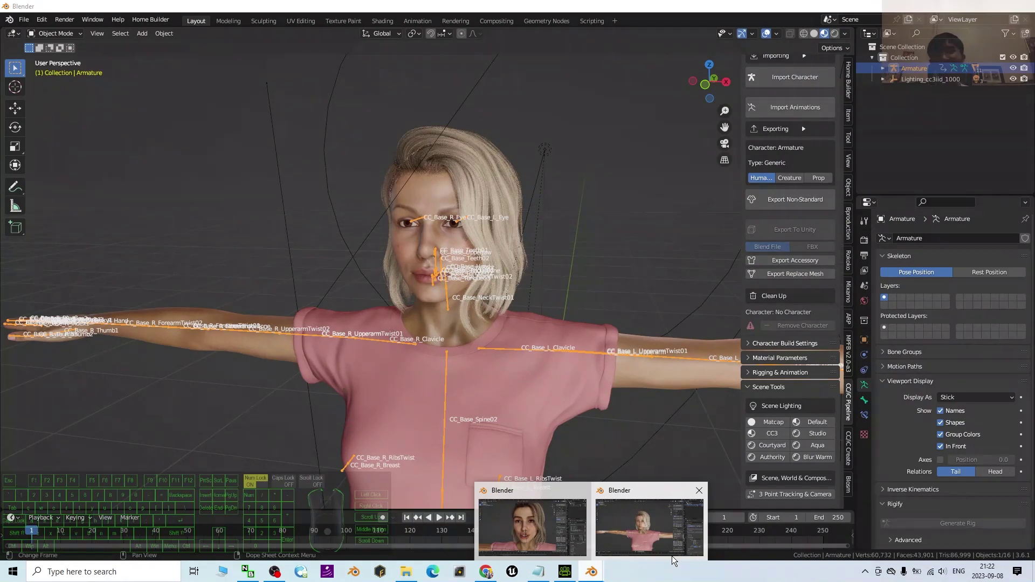
pyautogui.click(275, 571)
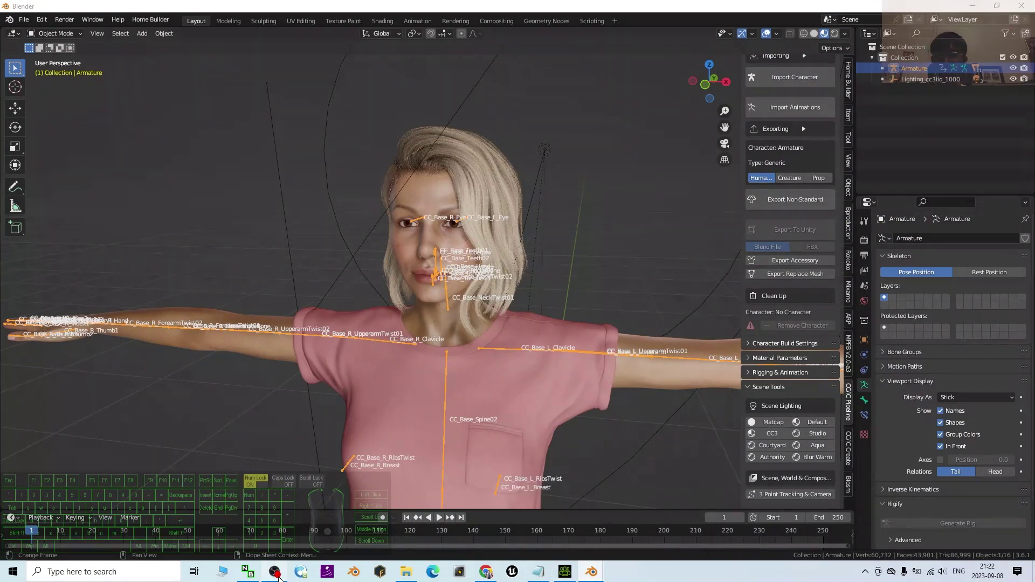